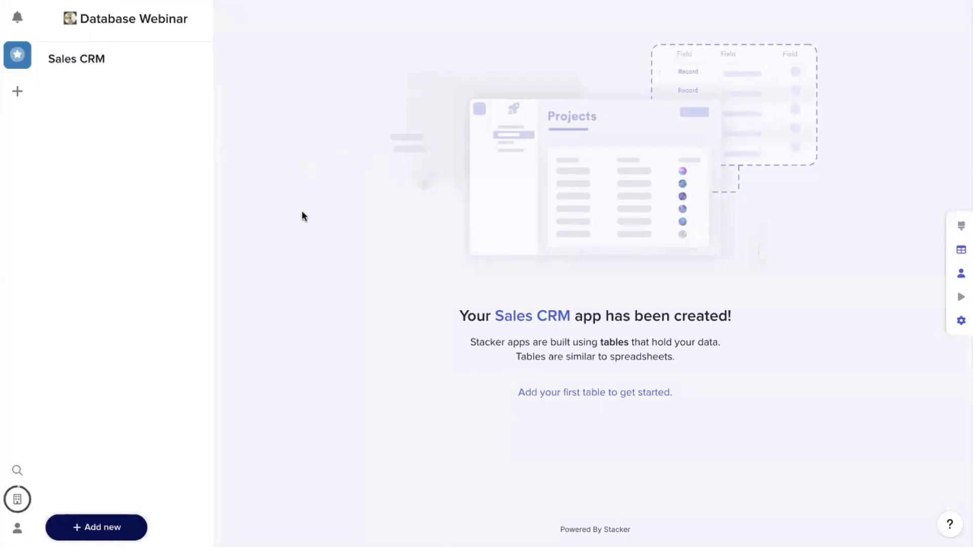
Step: Switch to the Sales CRM spreadsheet in Google Sheets, examine its Sales Funnel sheet, and return to the Sales CRM app in Stacker
key(super+t)
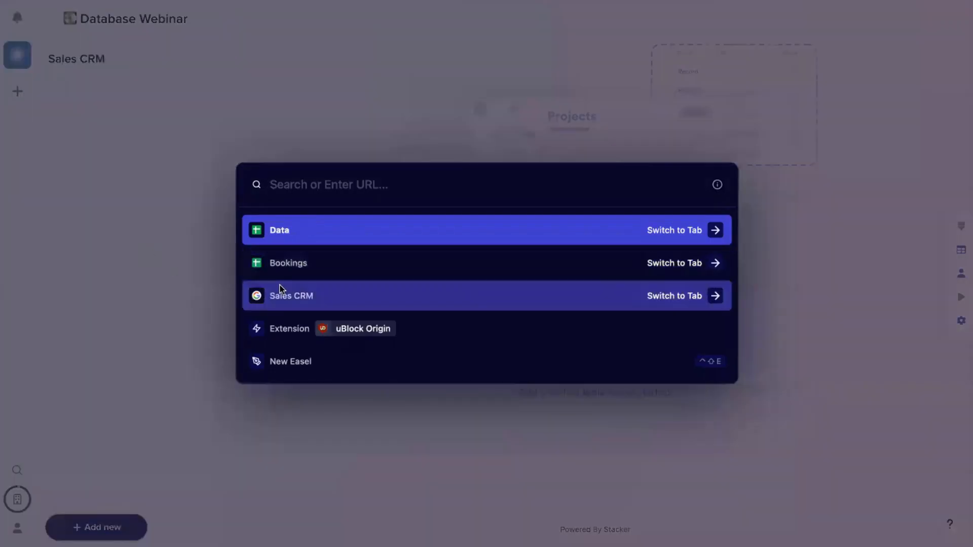
click(337, 296)
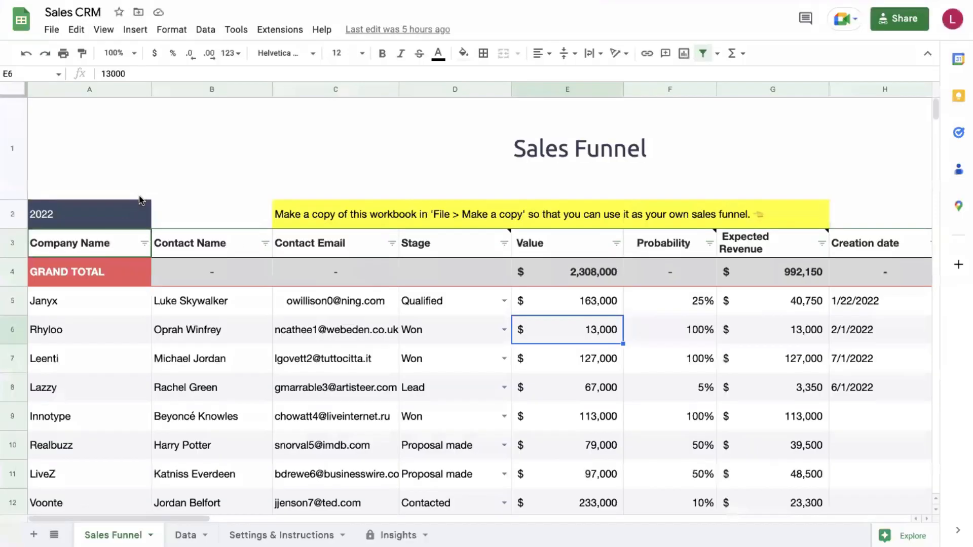
mouse_move(323, 303)
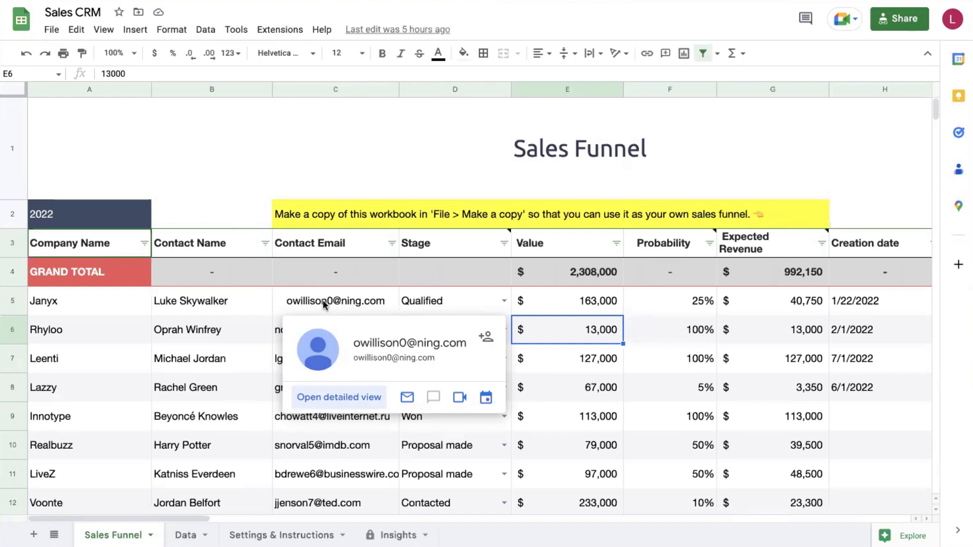
key(super+t)
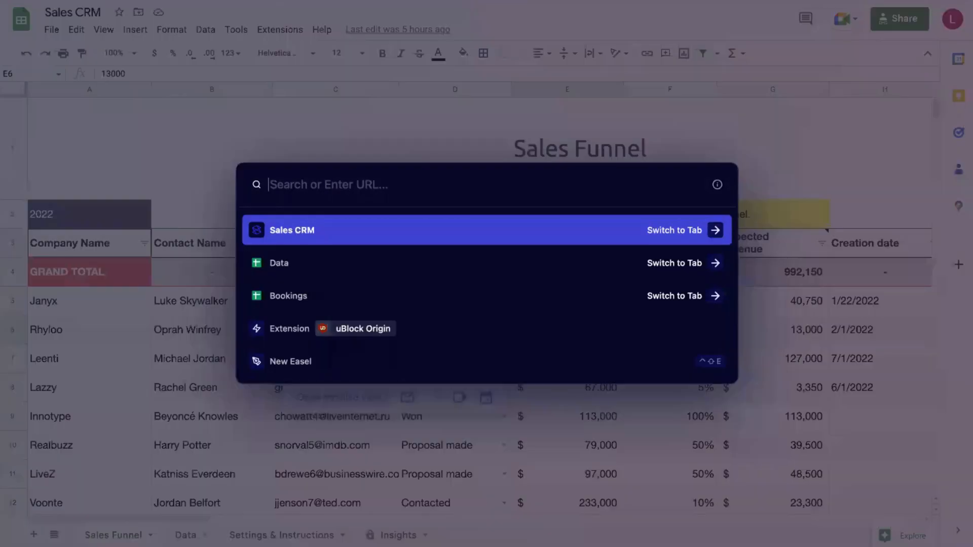
key(Return)
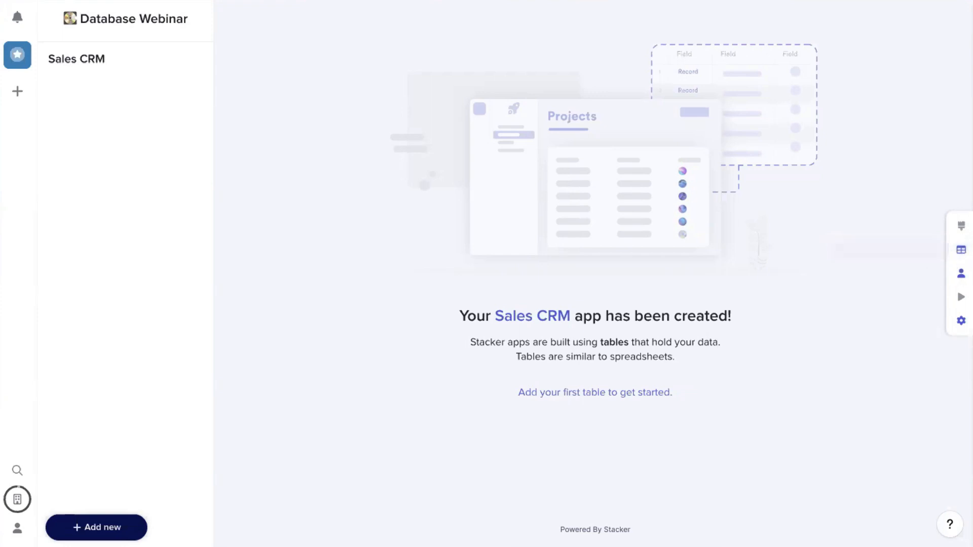
Step: Open the app's data management and choose the Company Deals CSV file to import into Stacker Tables
click(962, 251)
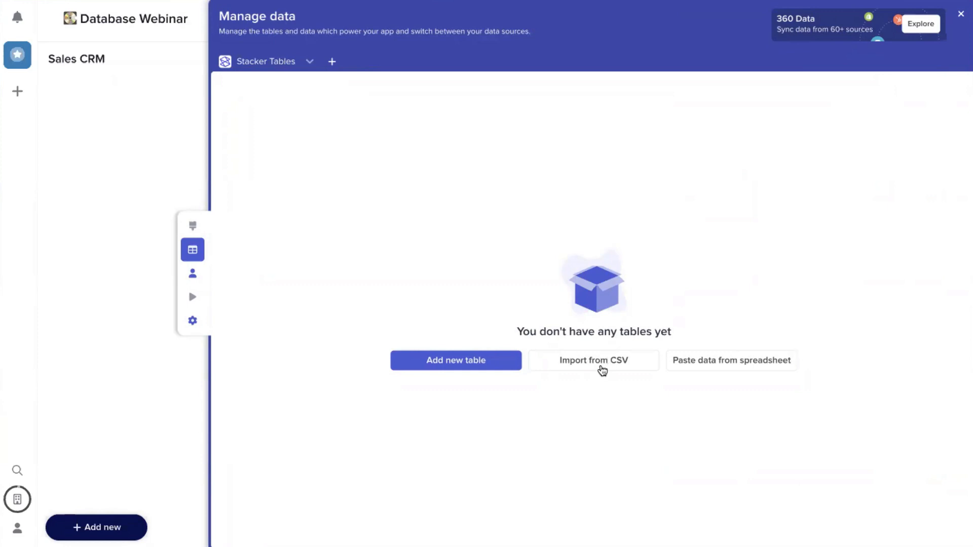
click(589, 369)
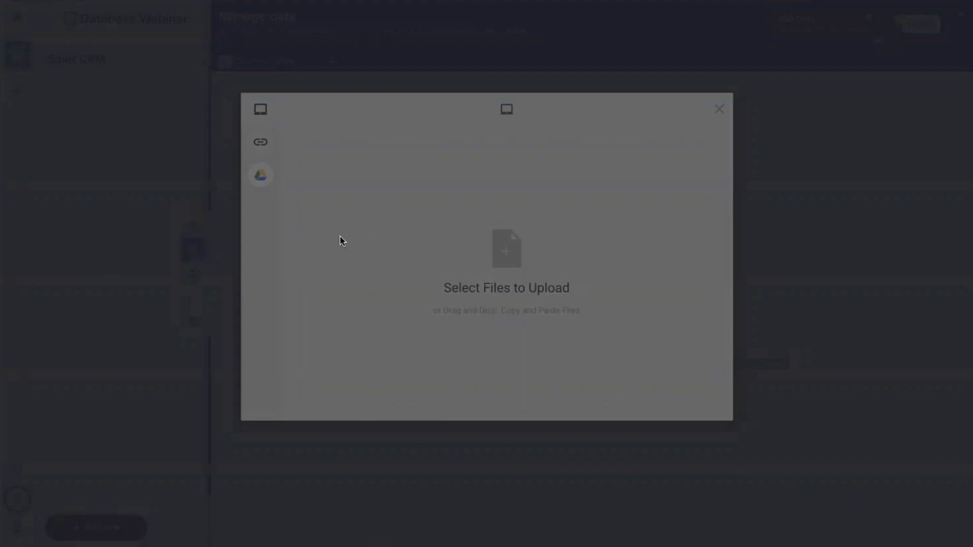
double_click(378, 242)
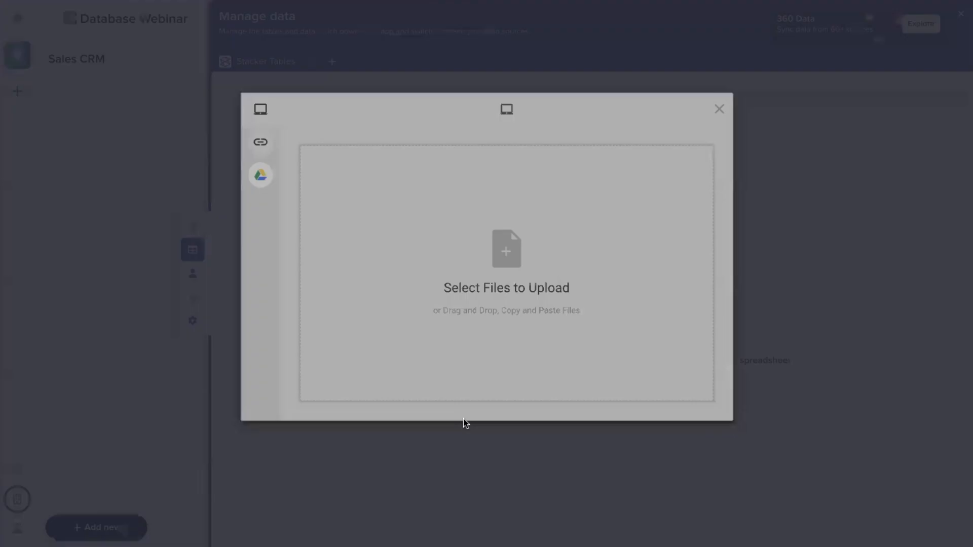
click(691, 404)
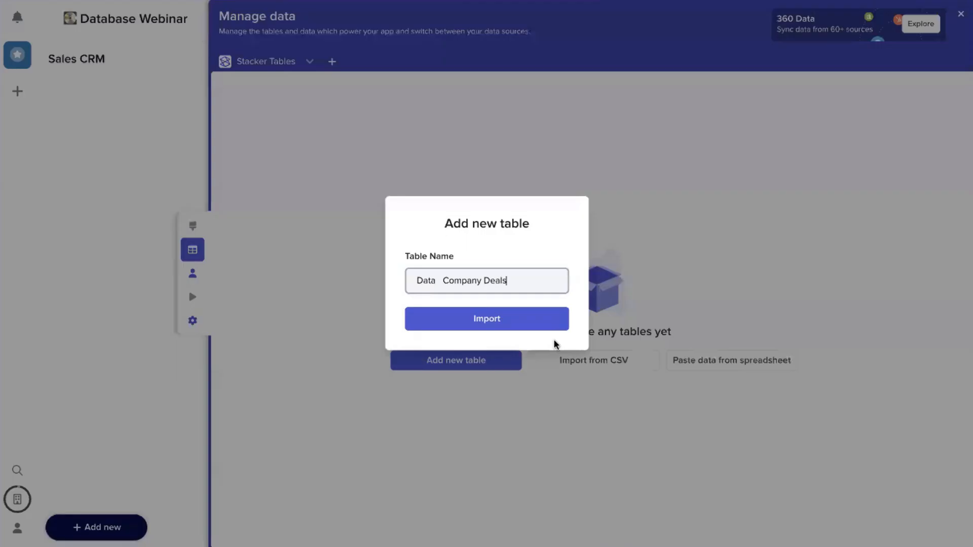
Step: Shorten the new table's name to Company Deals and complete the CSV import
drag(445, 282, 278, 279)
key(BackSpace)
click(436, 316)
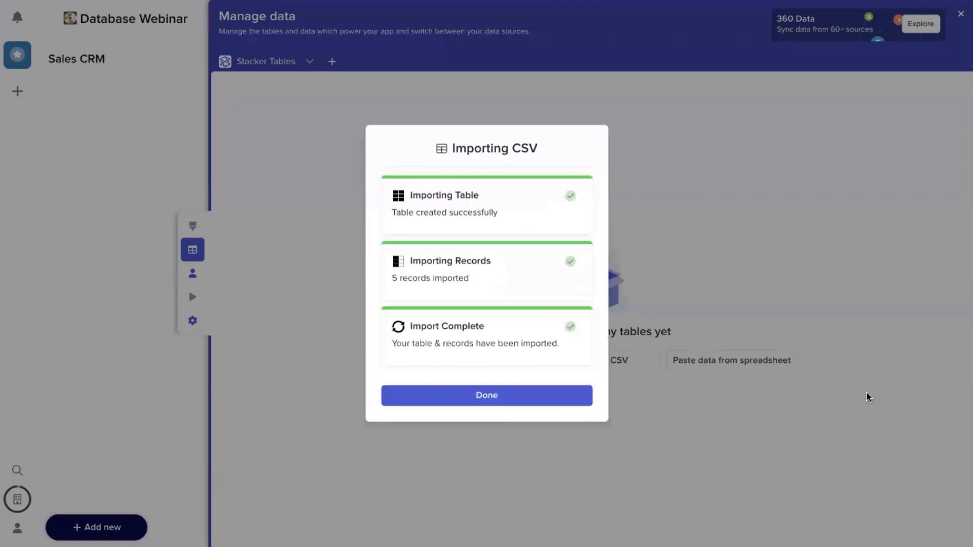
click(497, 400)
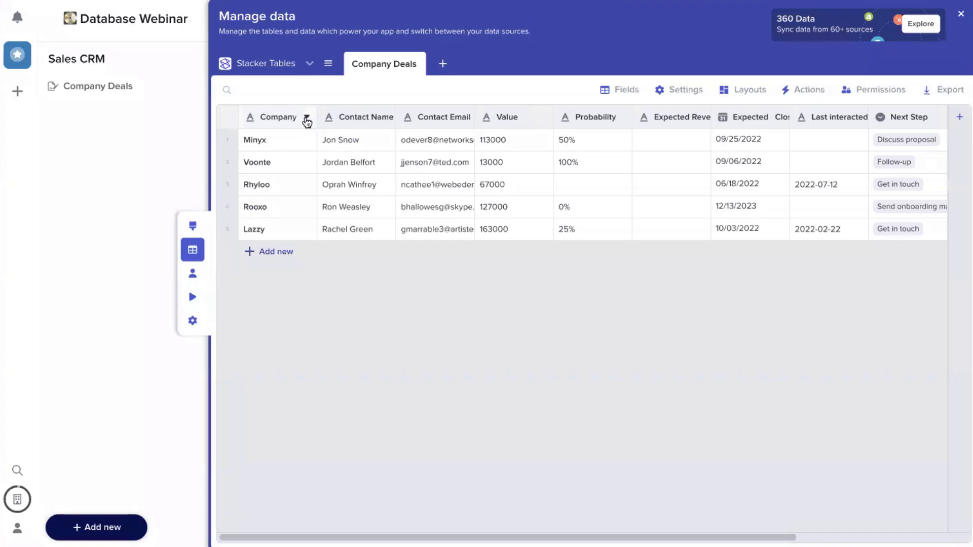
Step: Examine the data types available for the Company Name field and look over the imported columns of the Company Deals table
click(307, 119)
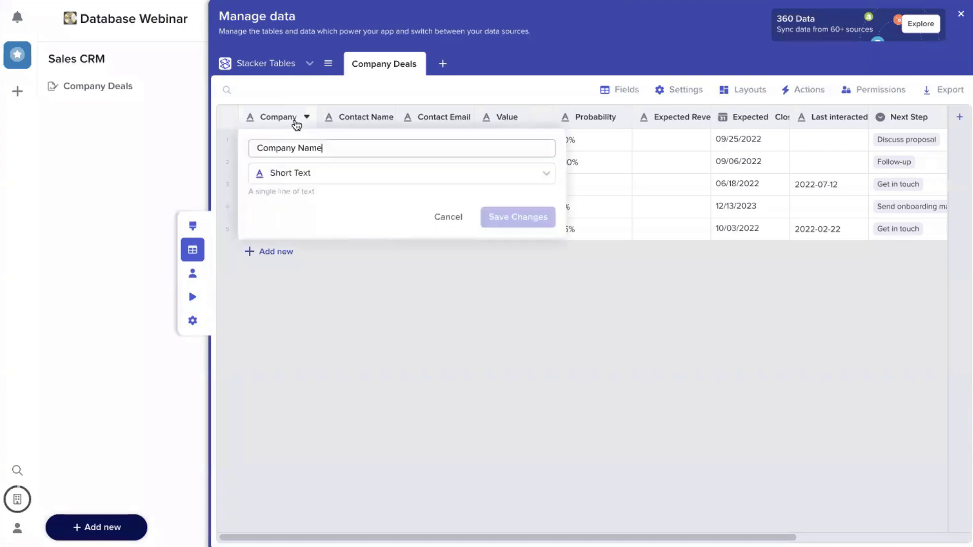
click(306, 172)
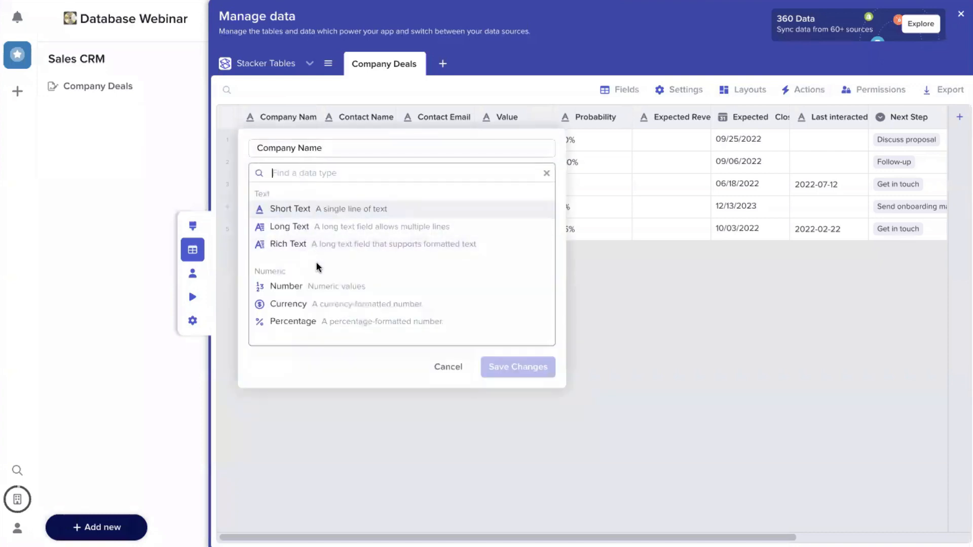
click(629, 357)
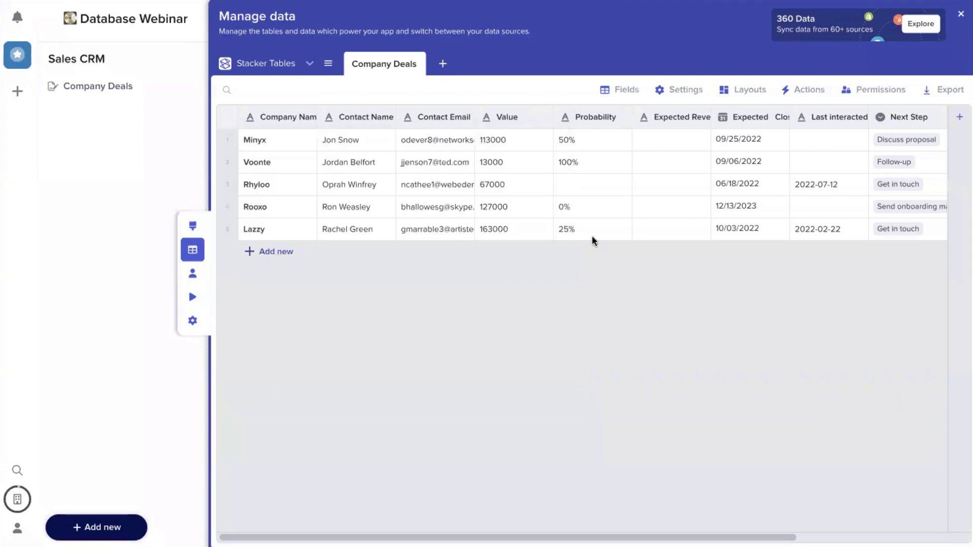
scroll(592, 236, right, 3)
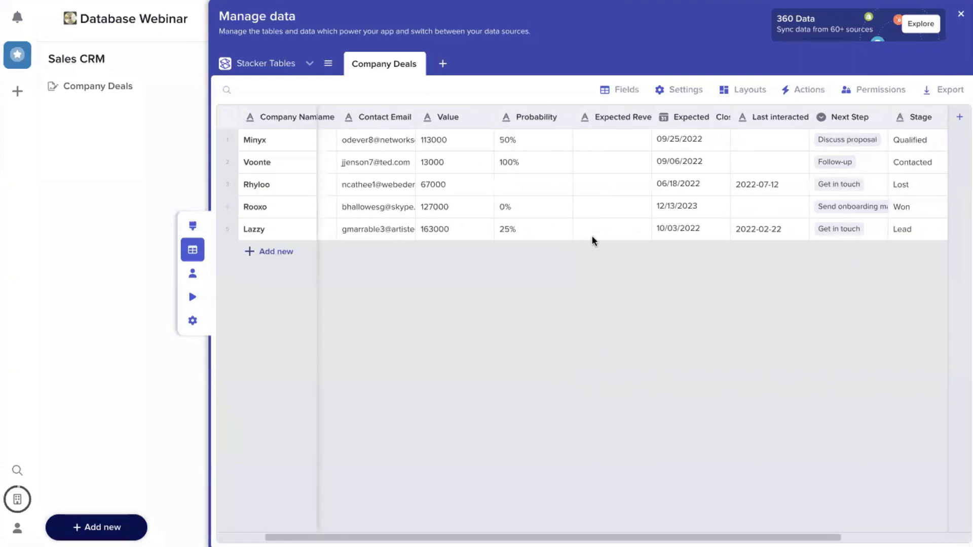
scroll(594, 240, left, 3)
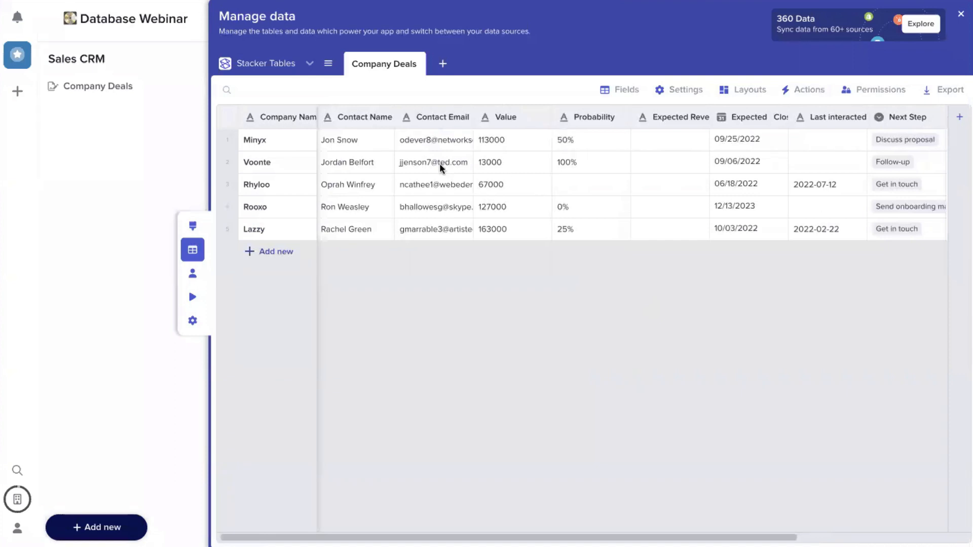
click(385, 165)
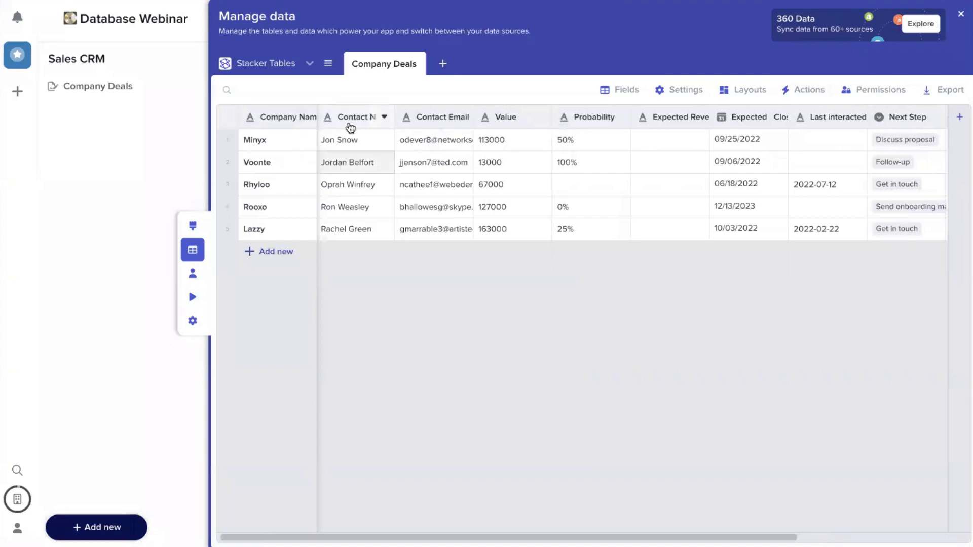
click(449, 157)
Step: Convert the Value field to the Number data type and accept the possible data loss
click(545, 121)
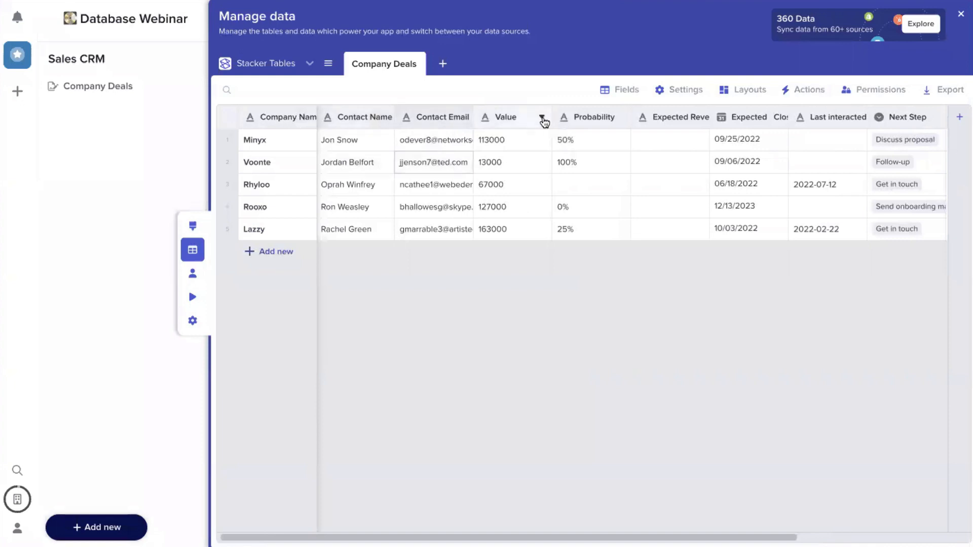
click(547, 172)
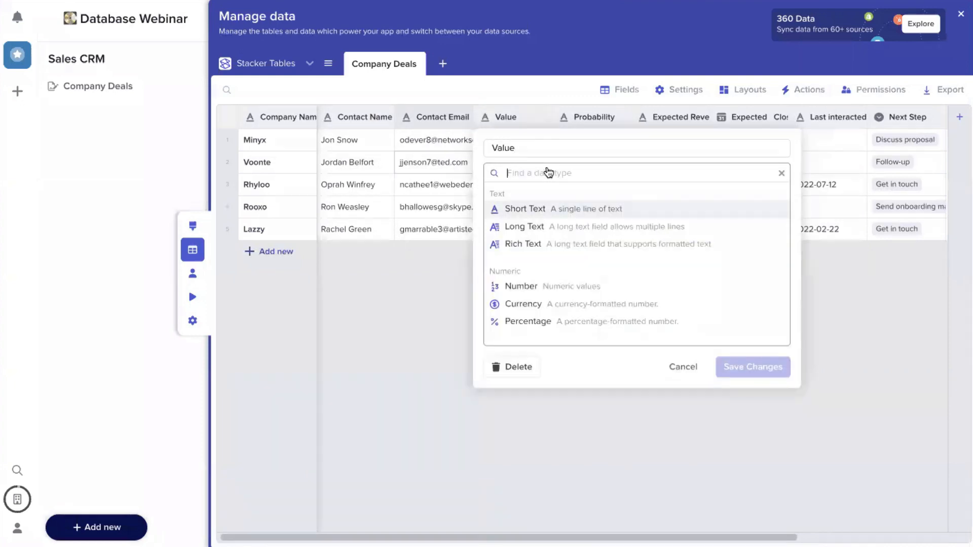
text(number)
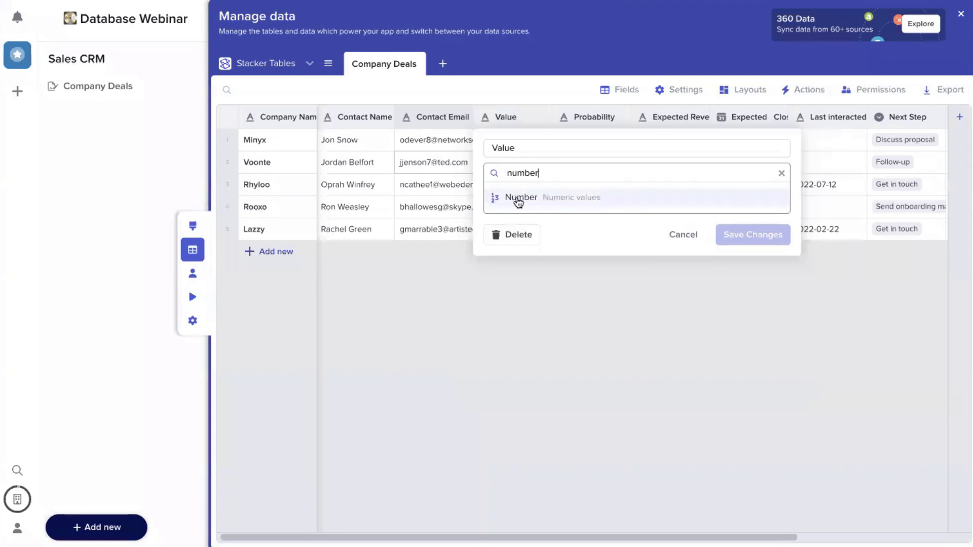
click(518, 200)
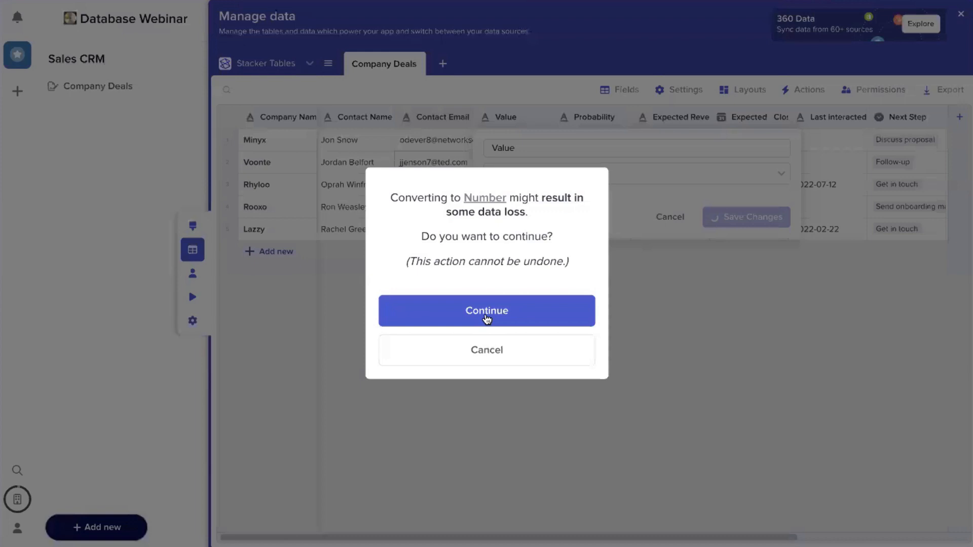
click(486, 322)
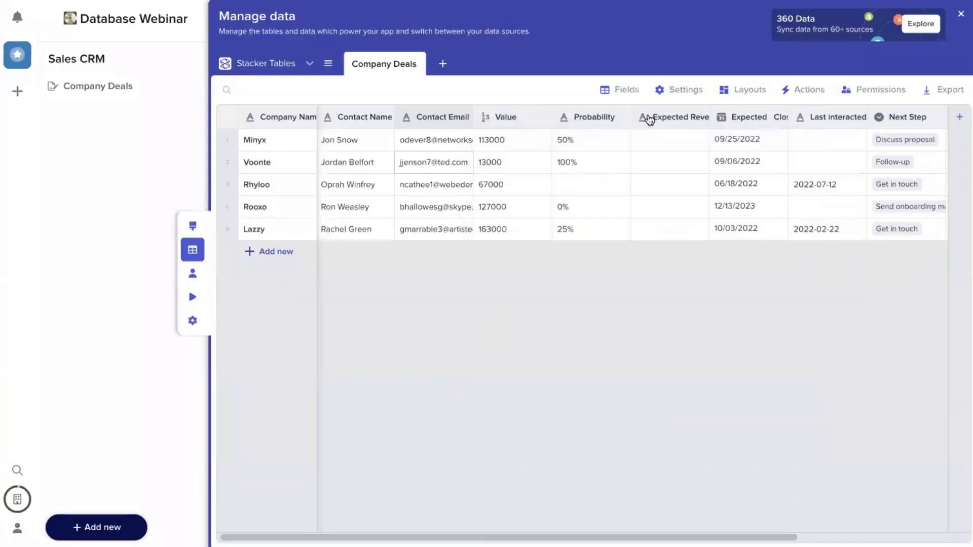
Step: Convert the Probability field to the Percentage data type and save the change
click(620, 117)
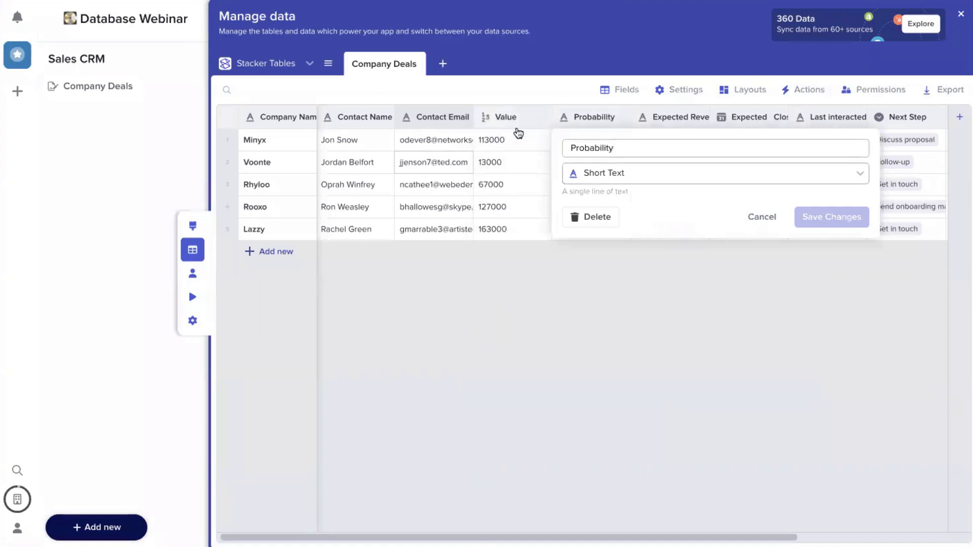
key(Tab)
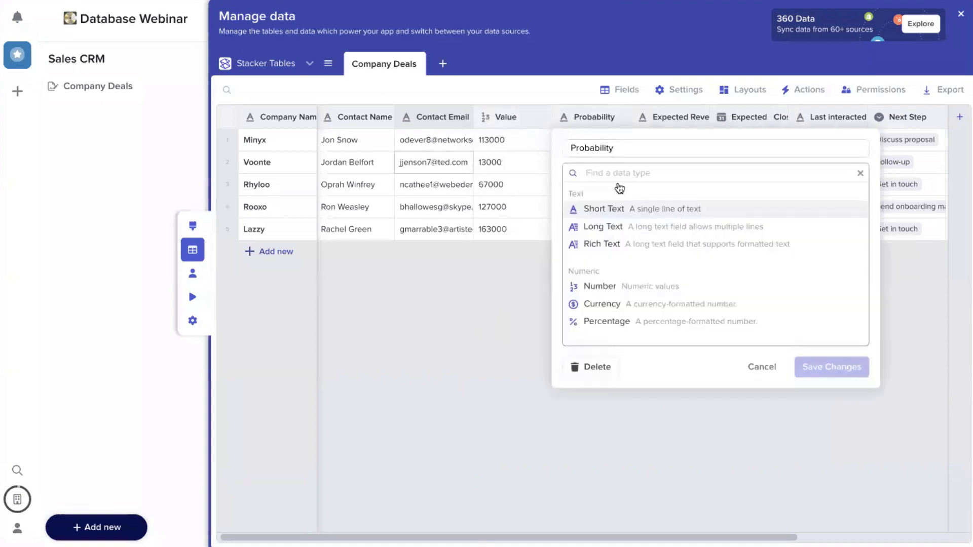
text(per)
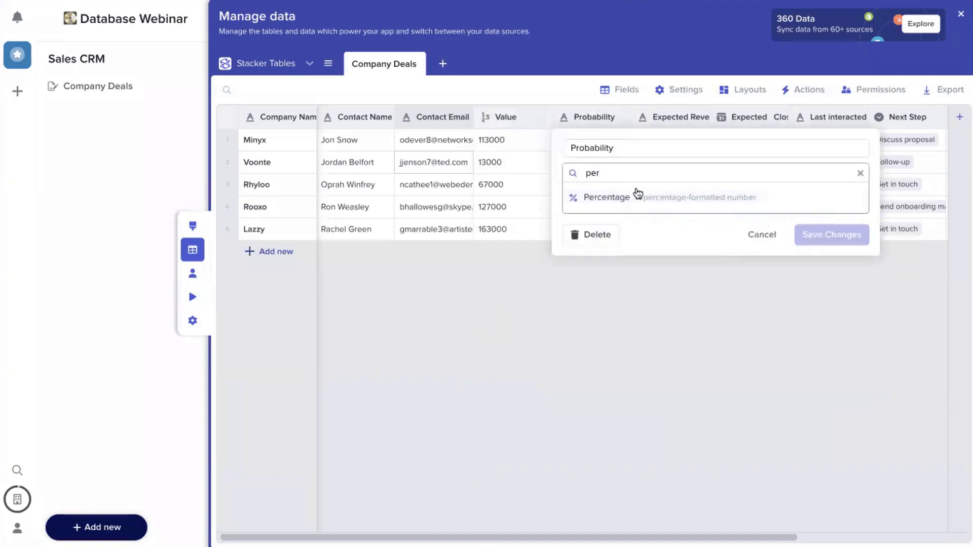
click(641, 197)
click(825, 217)
click(465, 313)
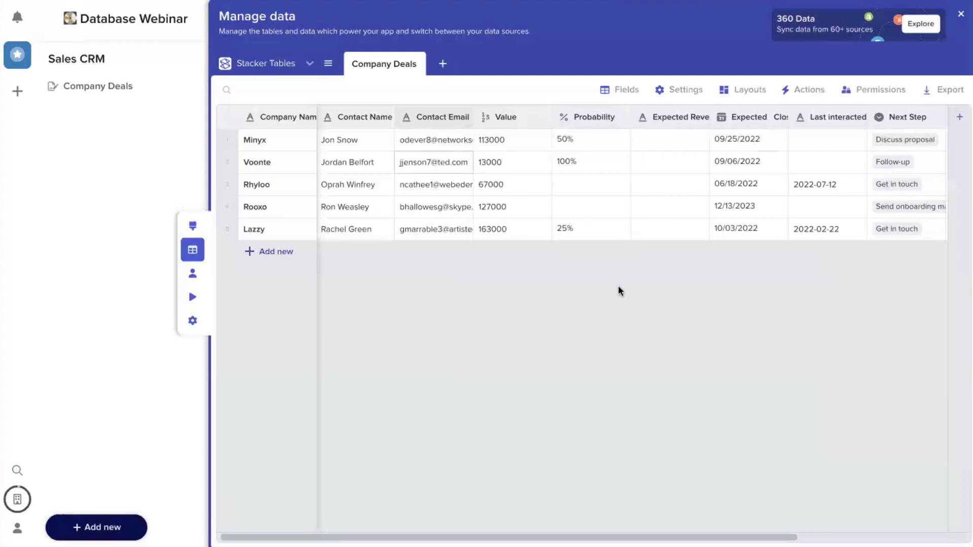
Step: Convert the Last interacted on field to the Date data type and save the change
scroll(619, 288, right, 5)
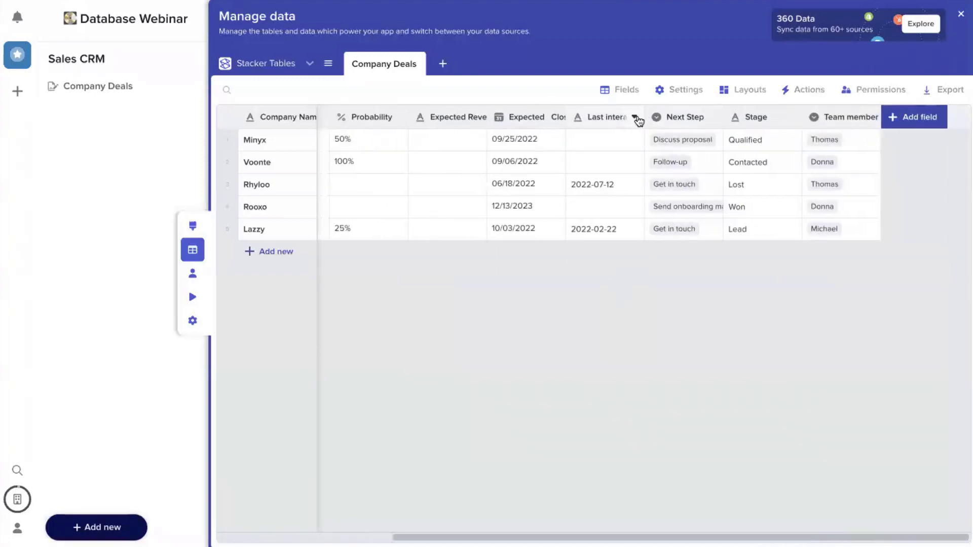
click(635, 117)
click(611, 173)
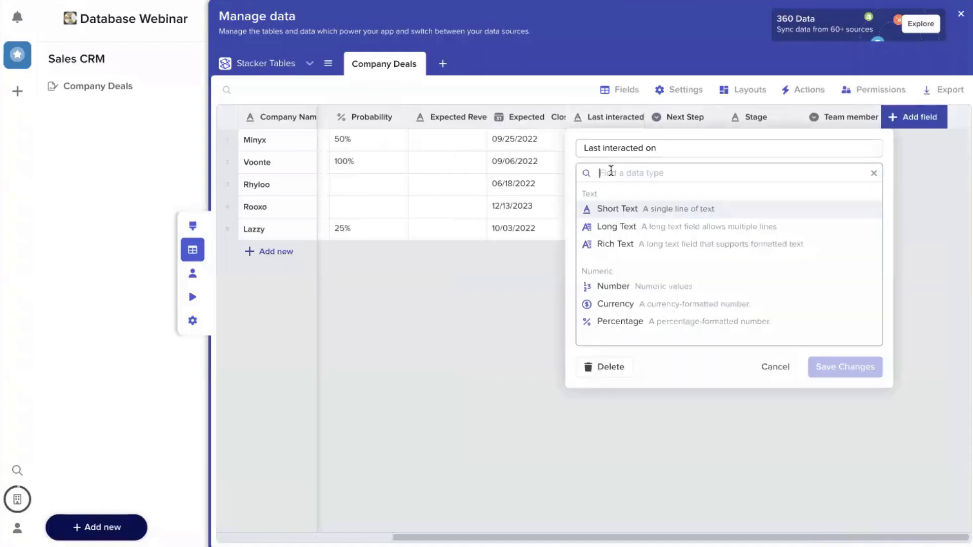
text(date)
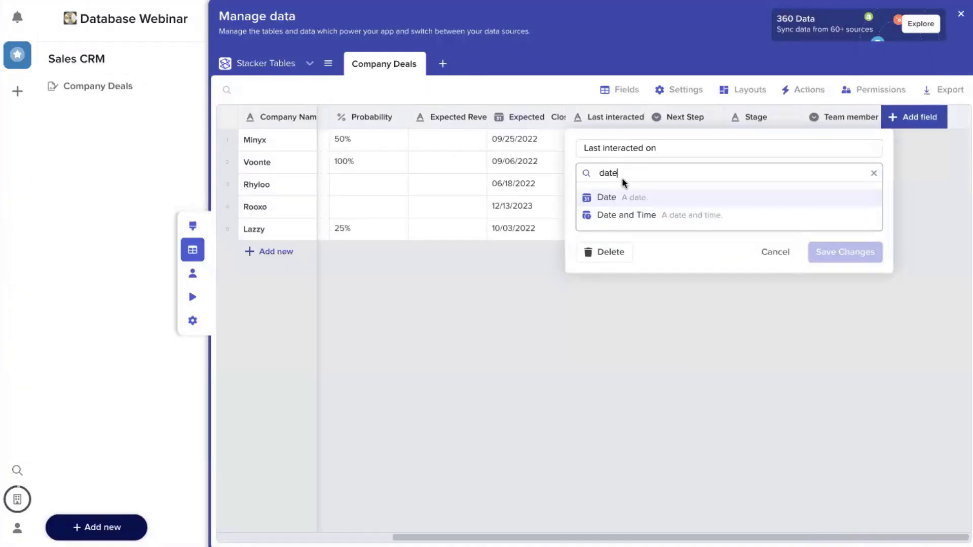
click(611, 198)
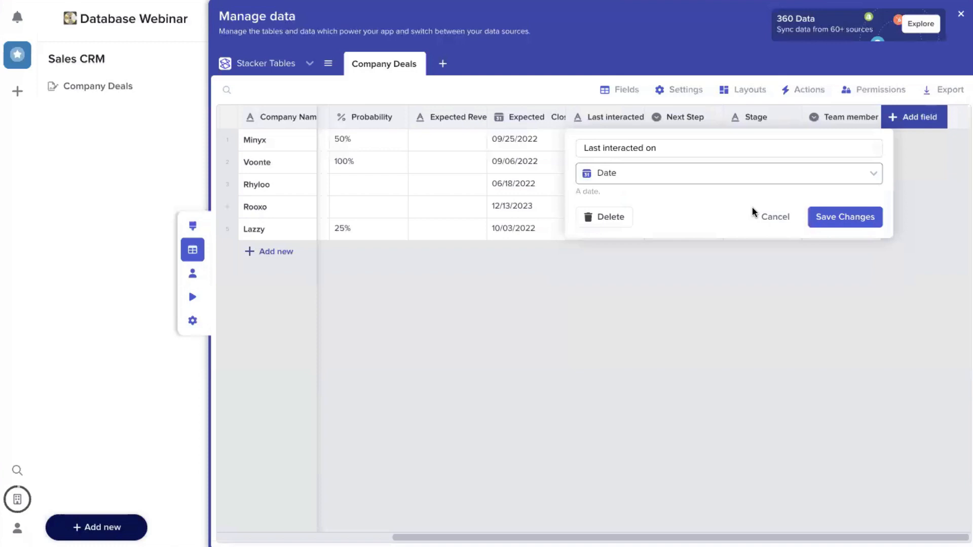
click(833, 223)
click(474, 303)
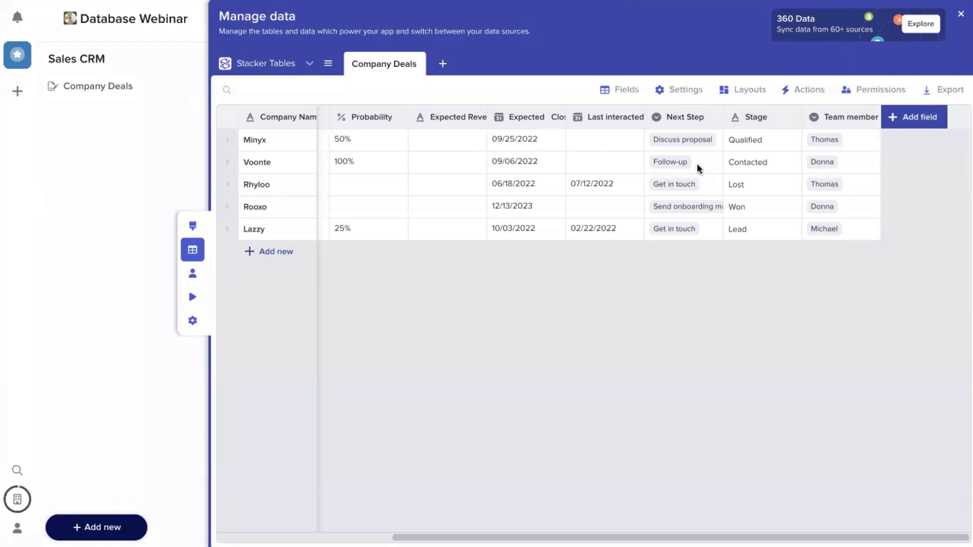
Step: Examine the Next Step and Team member columns, and return to the first columns of the Company Deals table
click(684, 139)
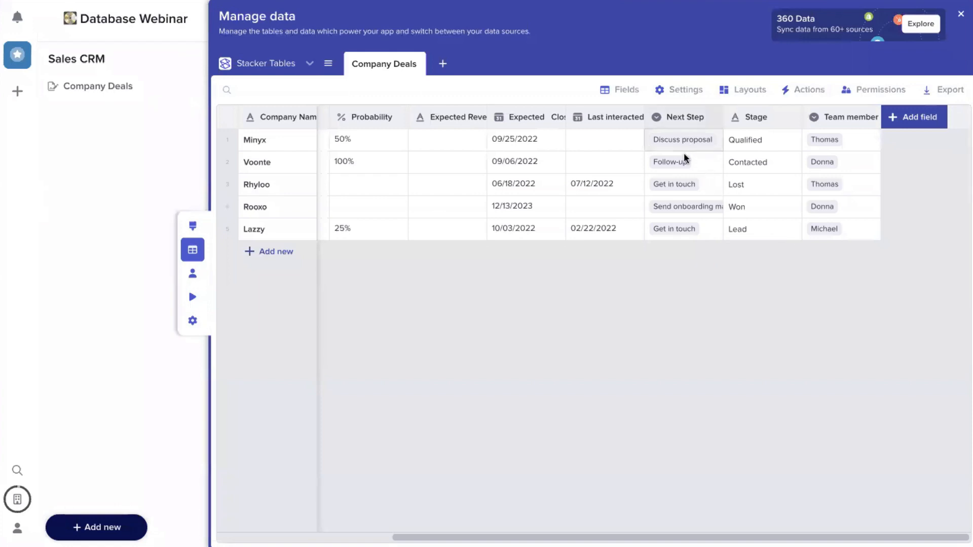
click(683, 164)
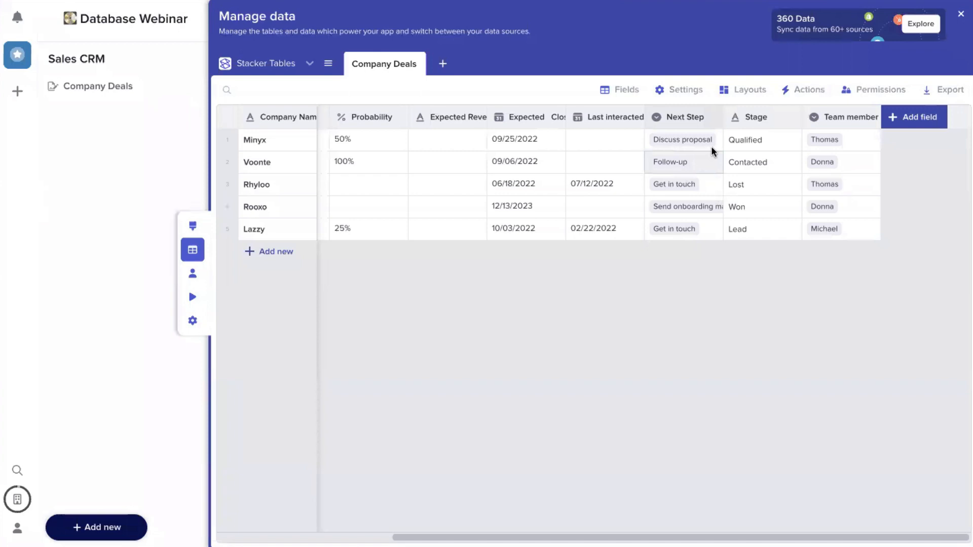
click(853, 166)
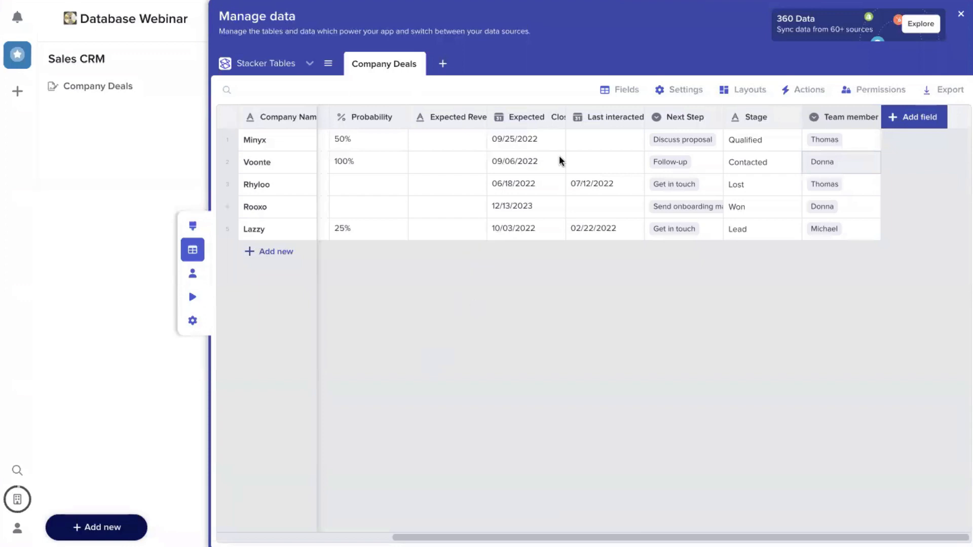
scroll(560, 160, left, 5)
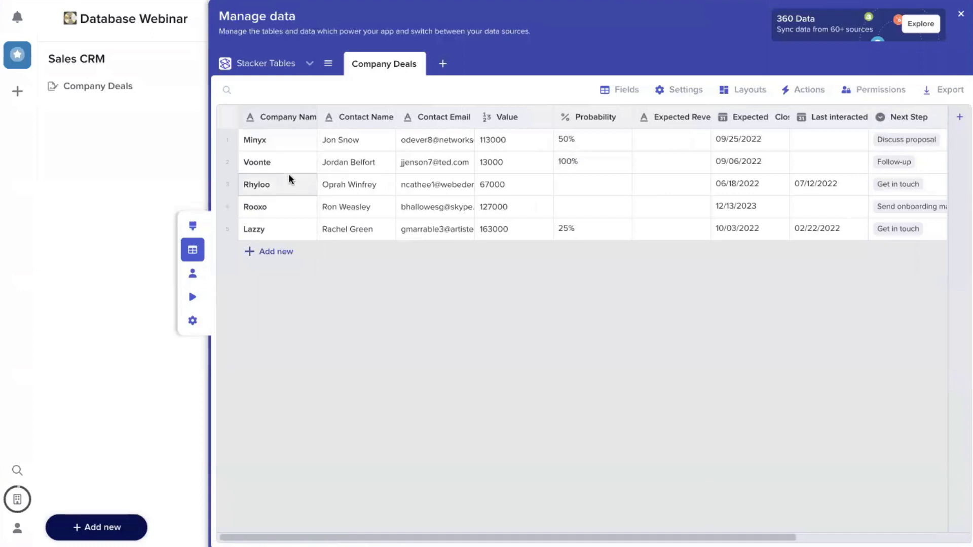
Step: Examine the contact, value, stage and team member columns of the Company Deals table
click(434, 139)
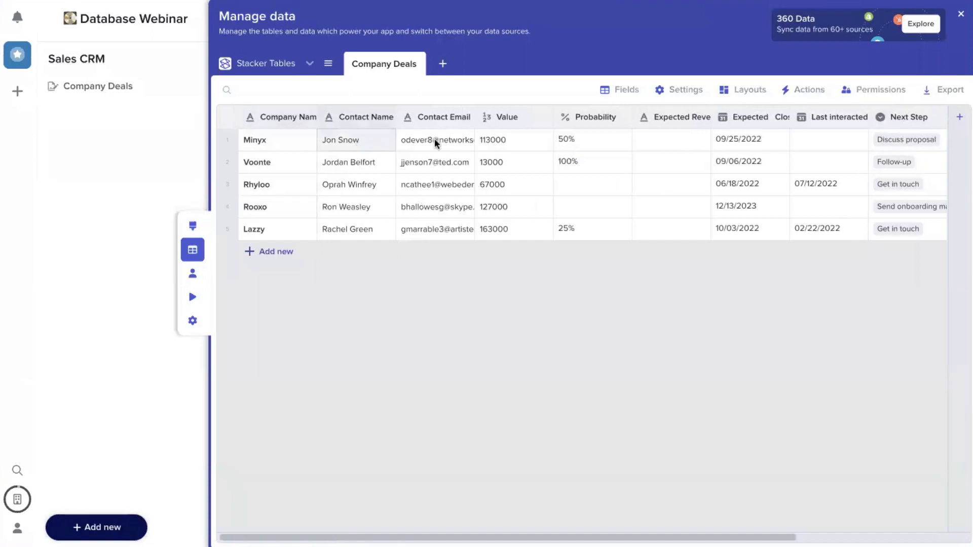
click(503, 145)
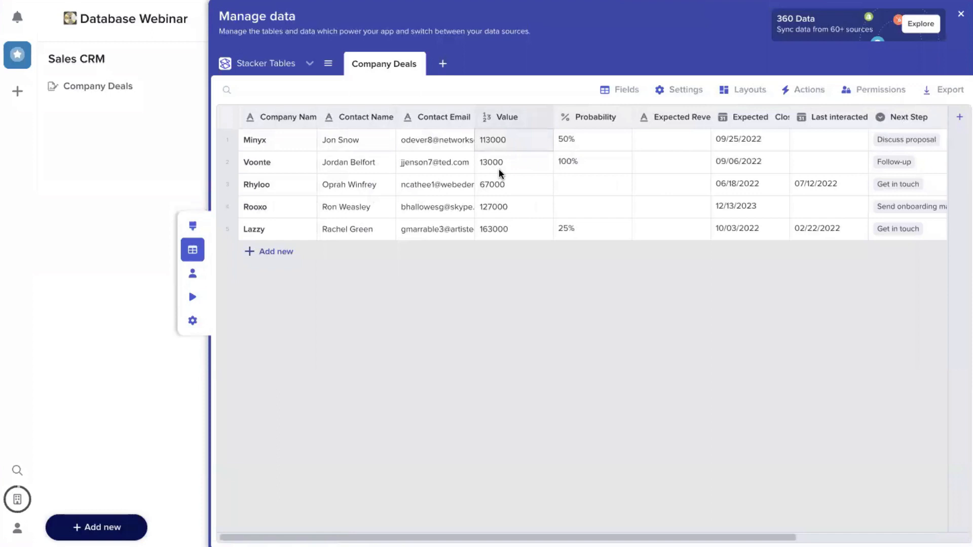
scroll(500, 204, right, 2)
scroll(500, 204, right, 8)
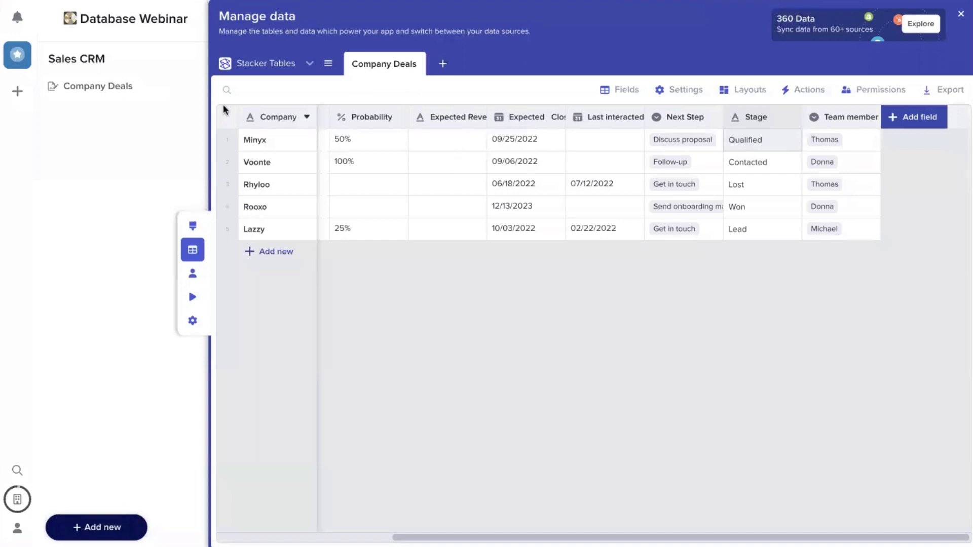
Step: View the Company Deals list in the app and open the Minyx record to examine its details
click(112, 90)
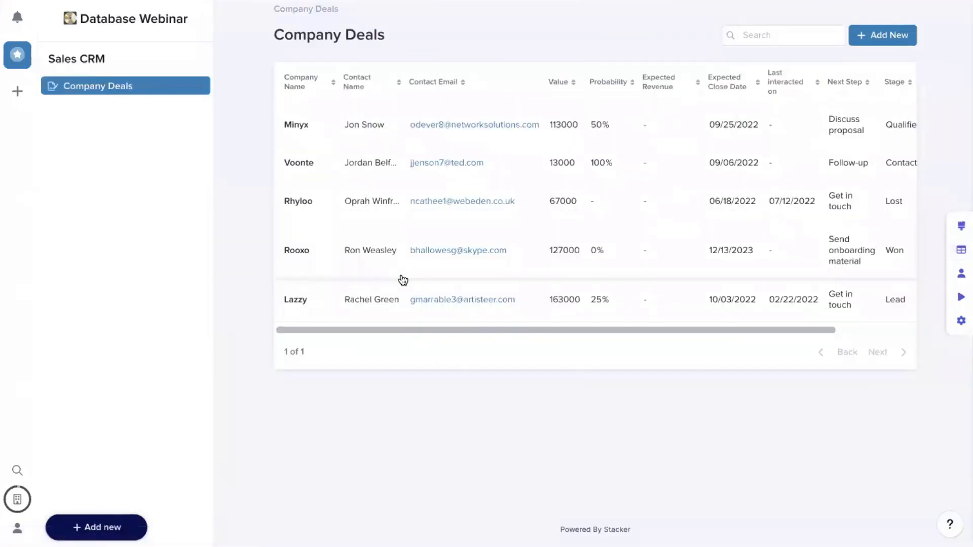
click(601, 131)
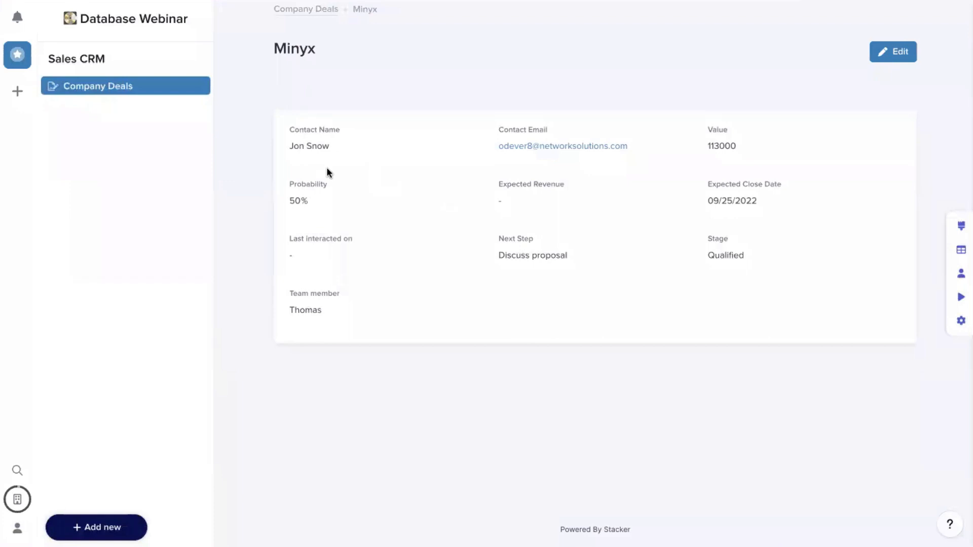
drag(300, 311, 322, 307)
Step: Return to the Company Deals data table and examine its Team member column and the options for adding a table
click(961, 250)
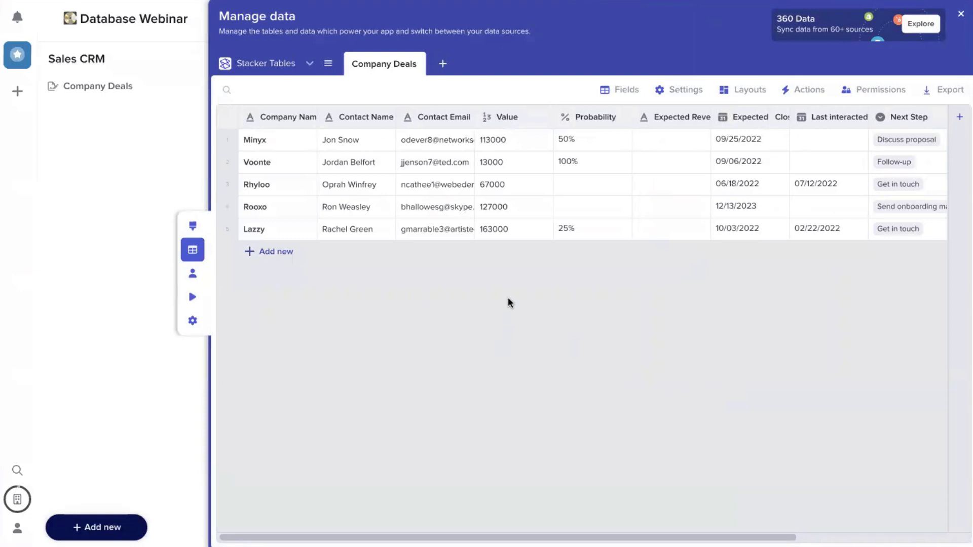
scroll(633, 243, right, 3)
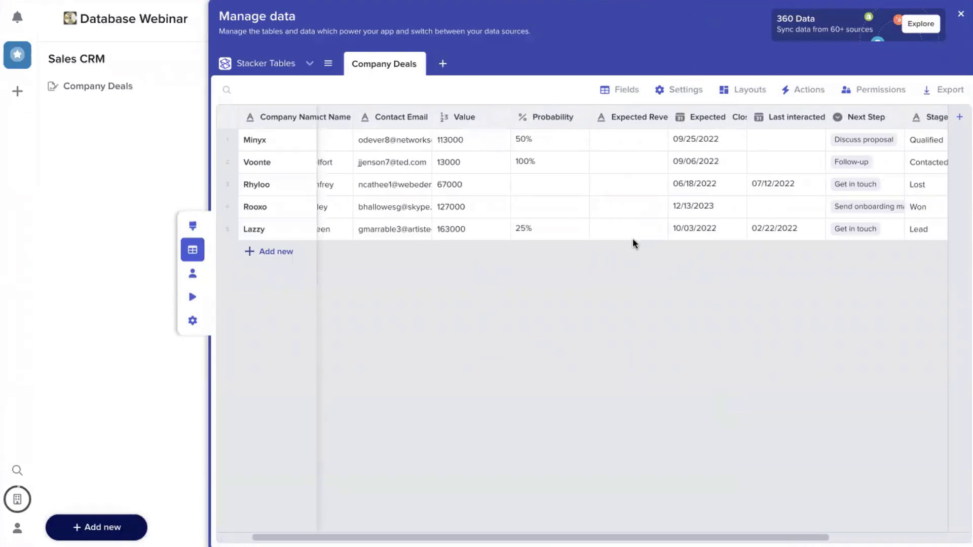
scroll(633, 239, right, 5)
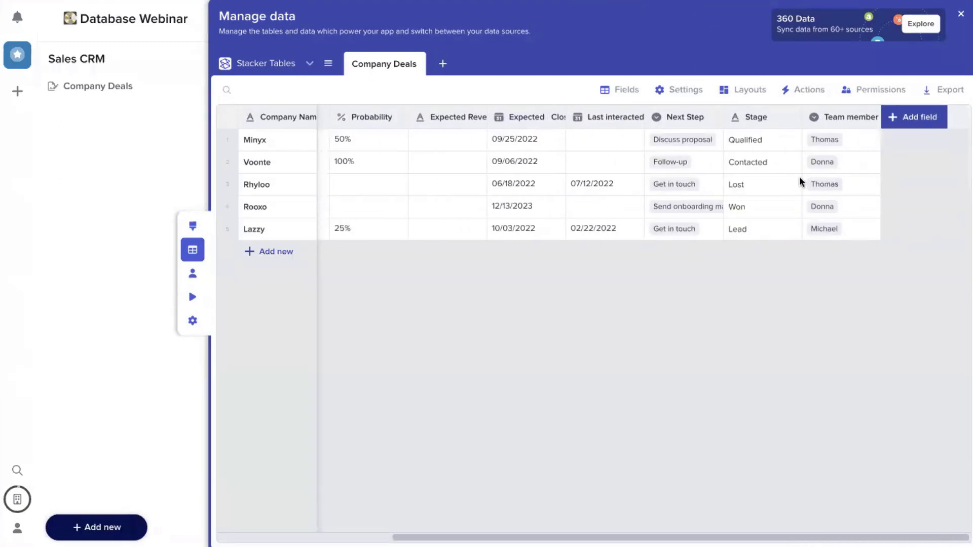
click(835, 169)
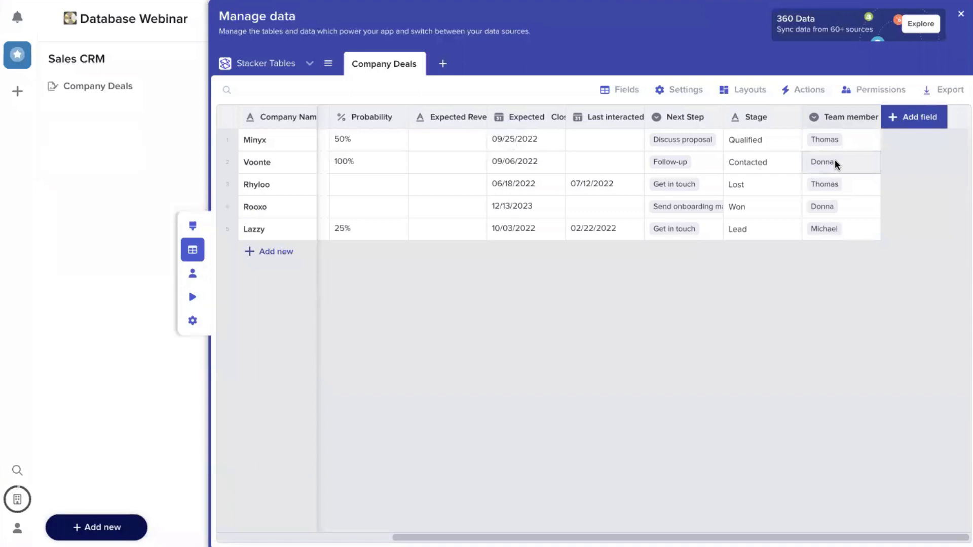
click(442, 67)
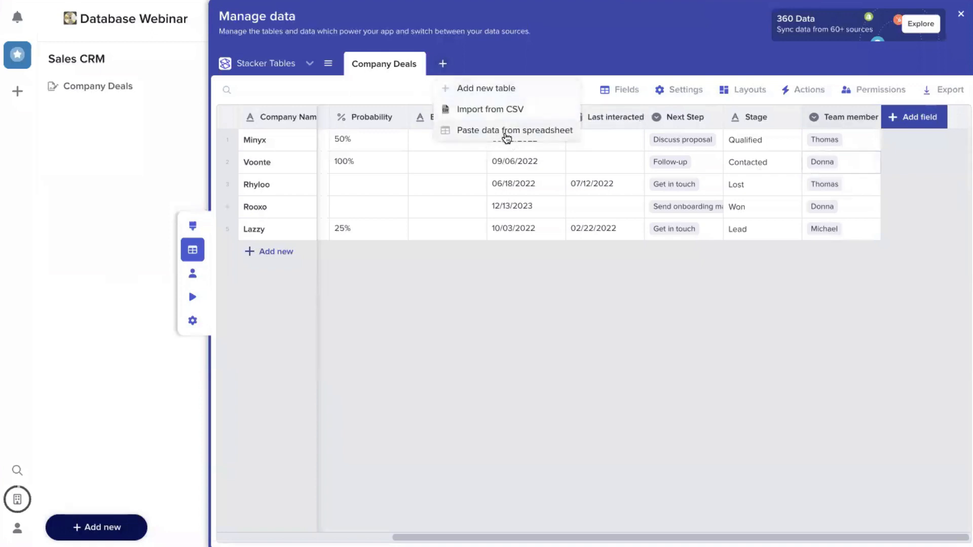
click(509, 329)
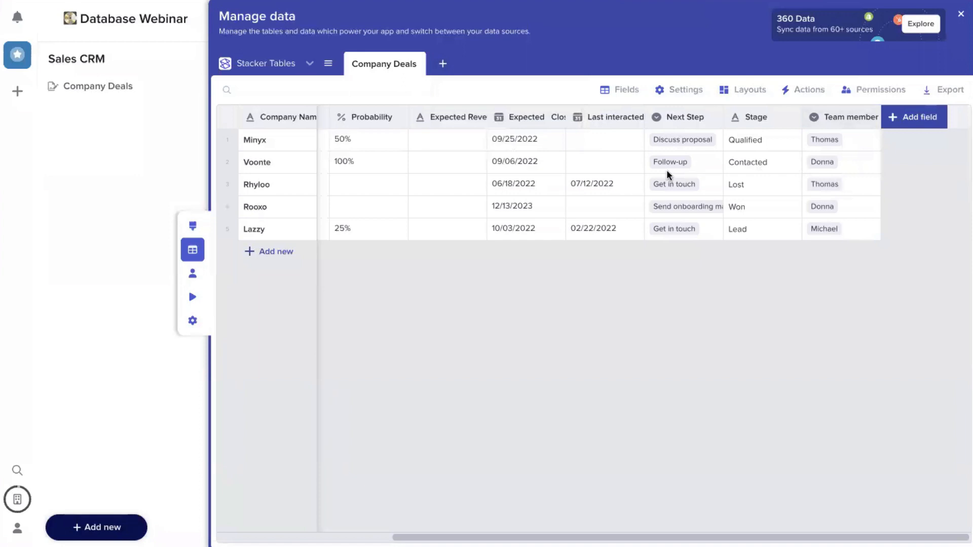
Step: Switch to the Data spreadsheet in Google Sheets and copy the Name and Email columns, A1:B8, of the Team Members sheet
key(super+t)
click(348, 273)
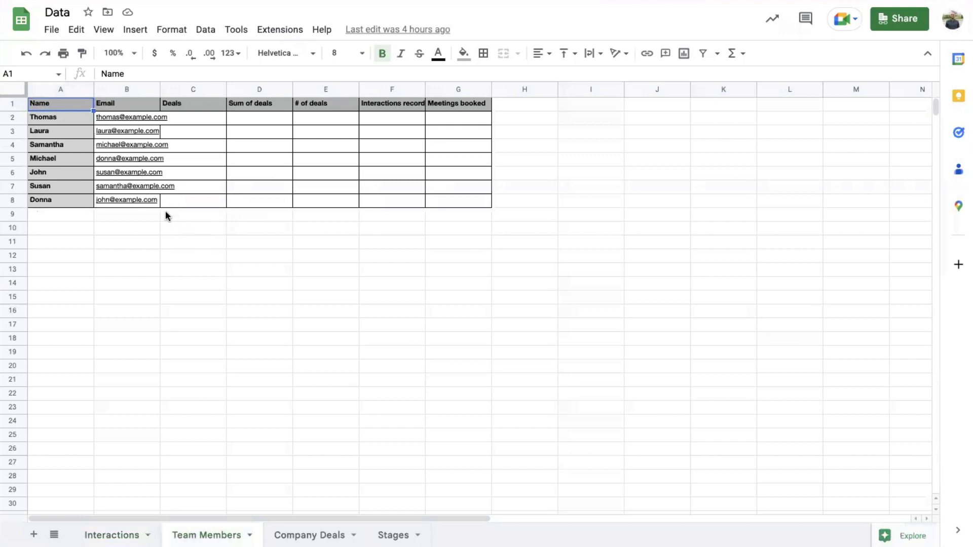
shift+click(150, 200)
key(super+c)
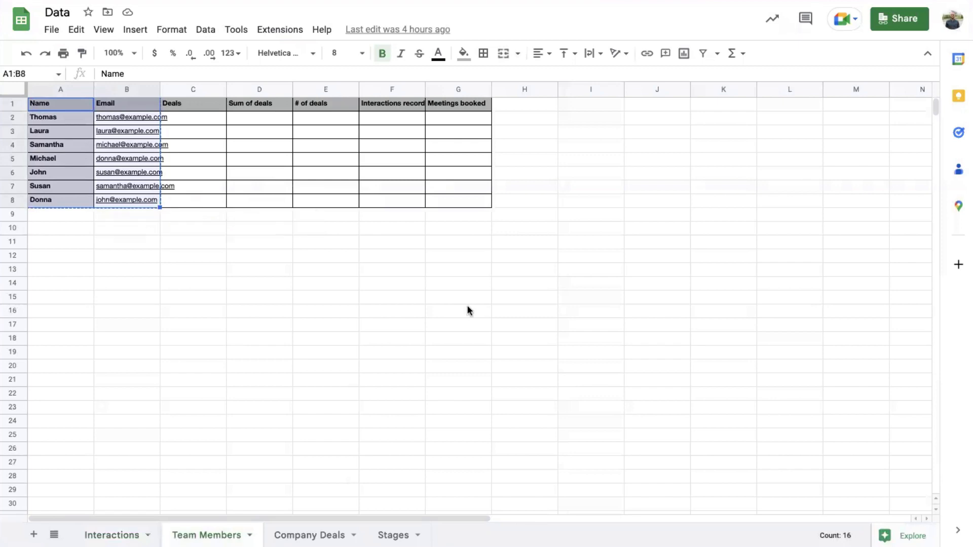
Step: Switch back to the Sales CRM in Stacker and import the copied spreadsheet data as a new table named Team Members
key(super+t)
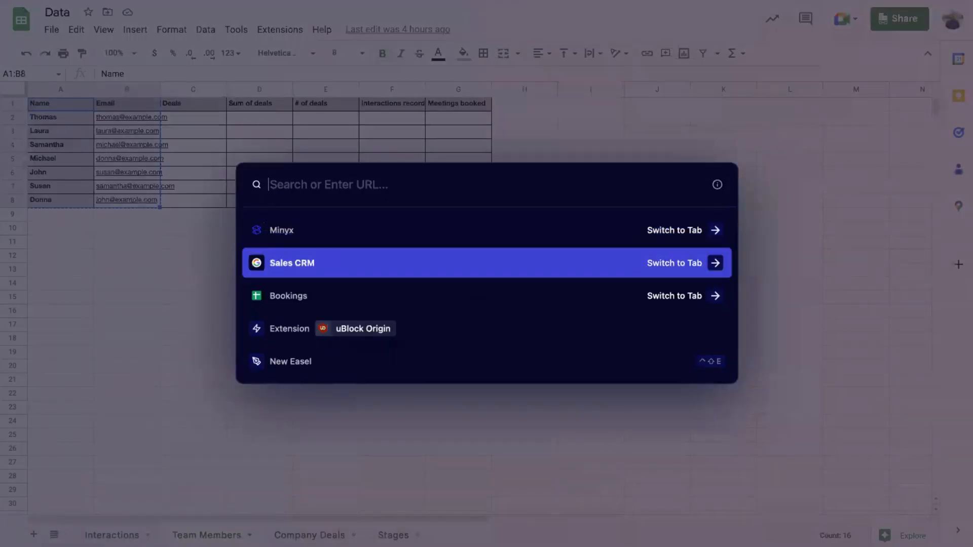
click(363, 266)
key(super+t)
key(Return)
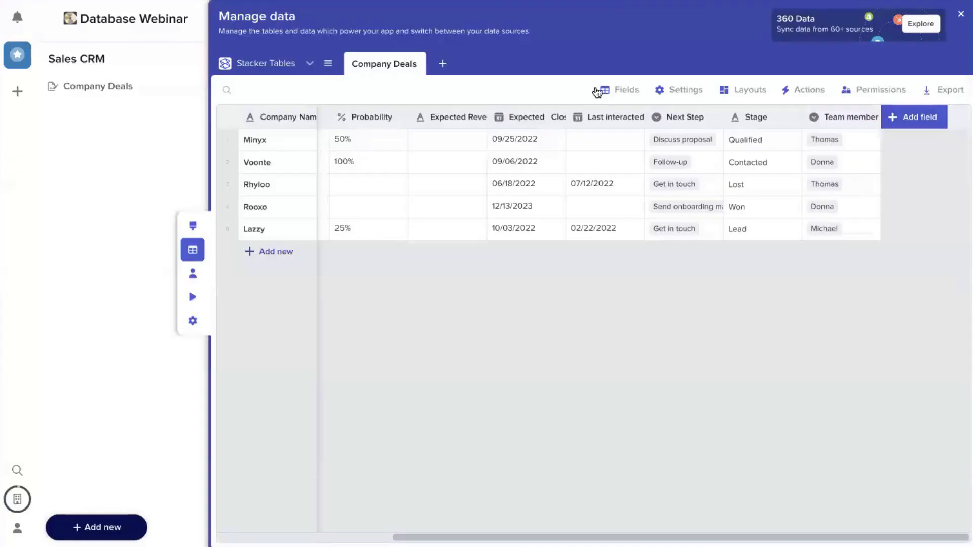
click(442, 64)
click(488, 131)
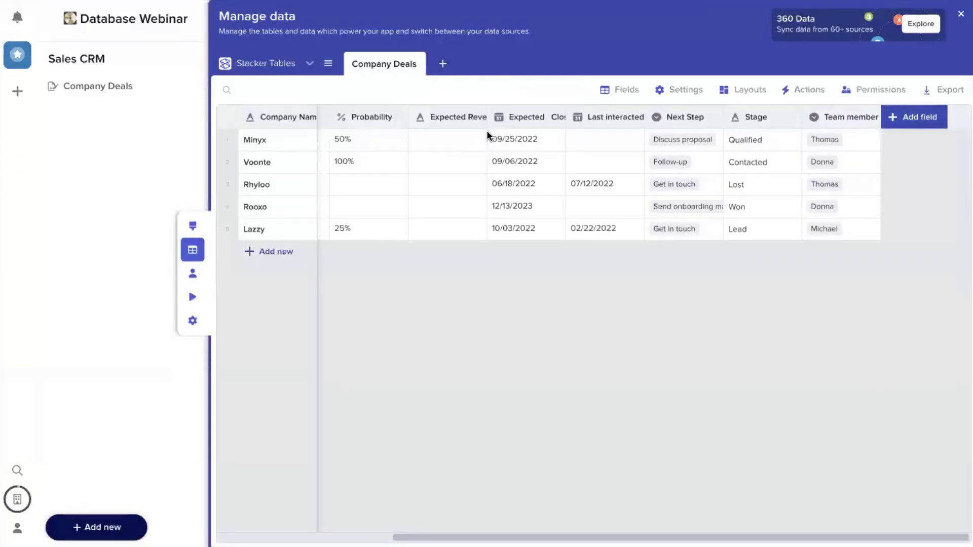
key(super+v)
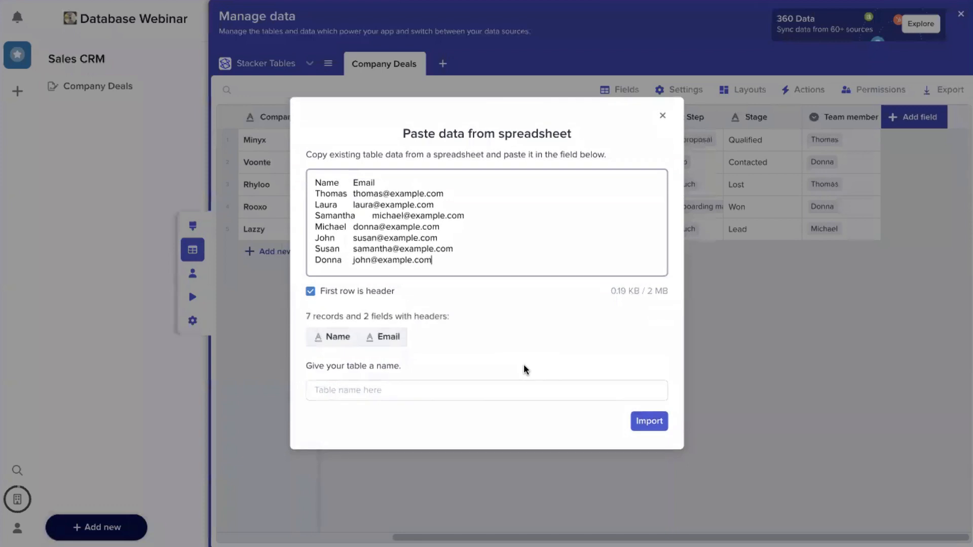
click(419, 391)
text(Team Members)
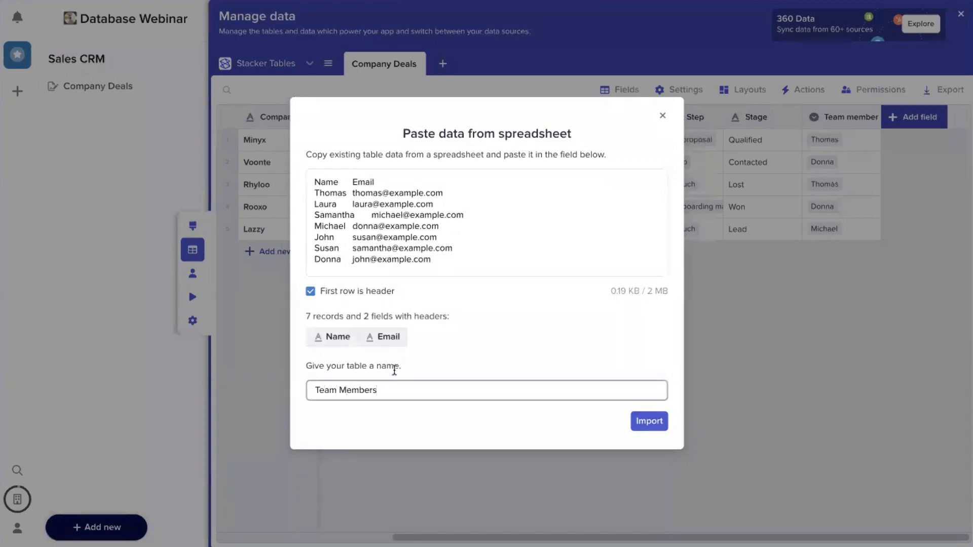
click(648, 422)
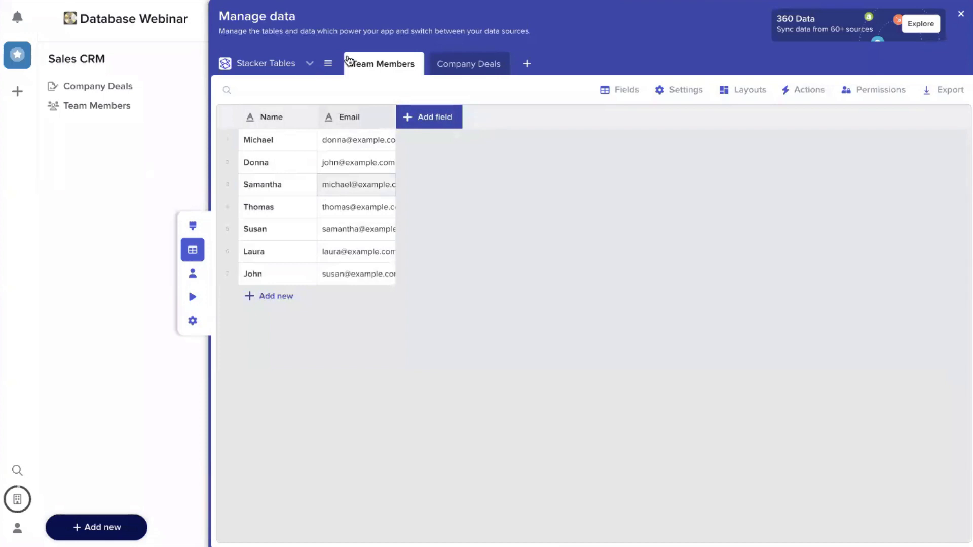
Step: Check the Stage column of Company Deals, and copy range A1:B7 from the Stages sheet of the Data spreadsheet in Google Sheets
click(463, 66)
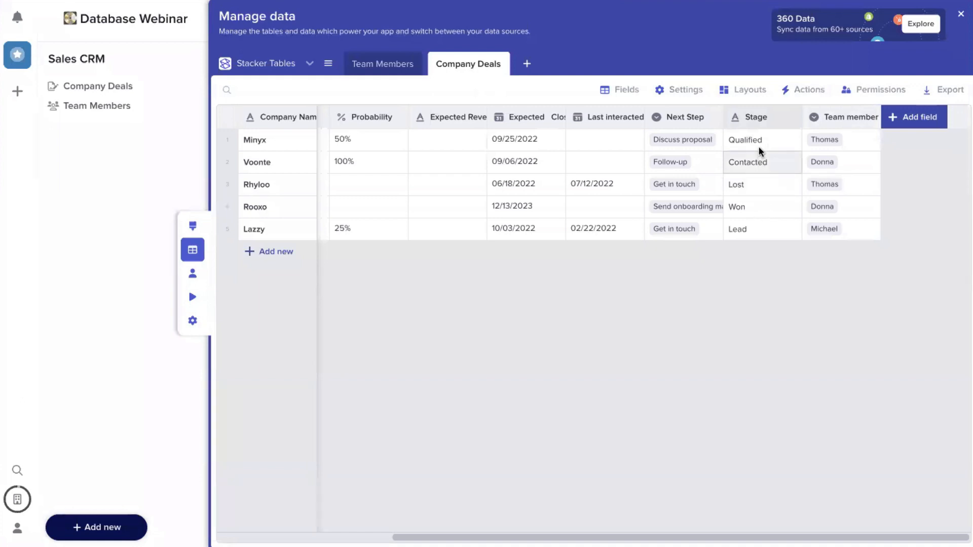
scroll(588, 184, left, 2)
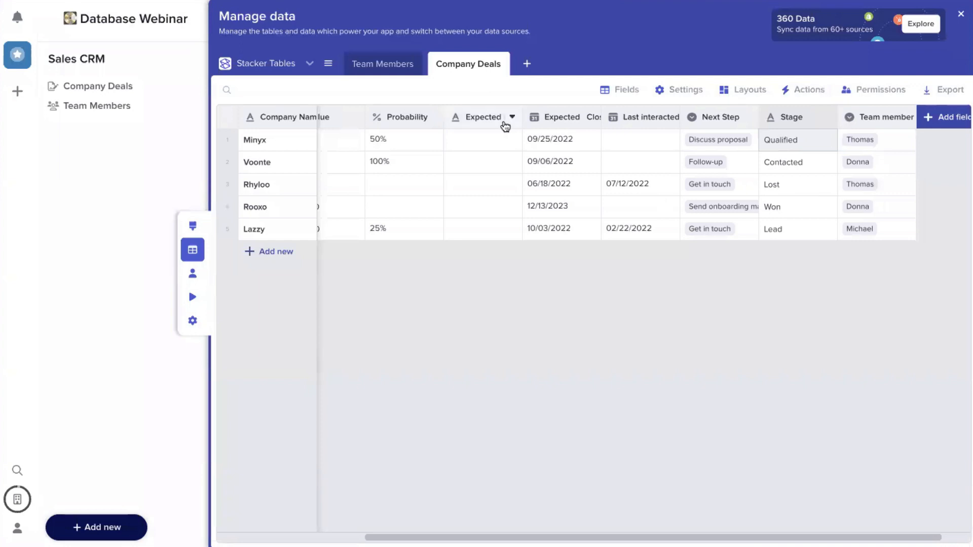
key(super+t)
click(319, 263)
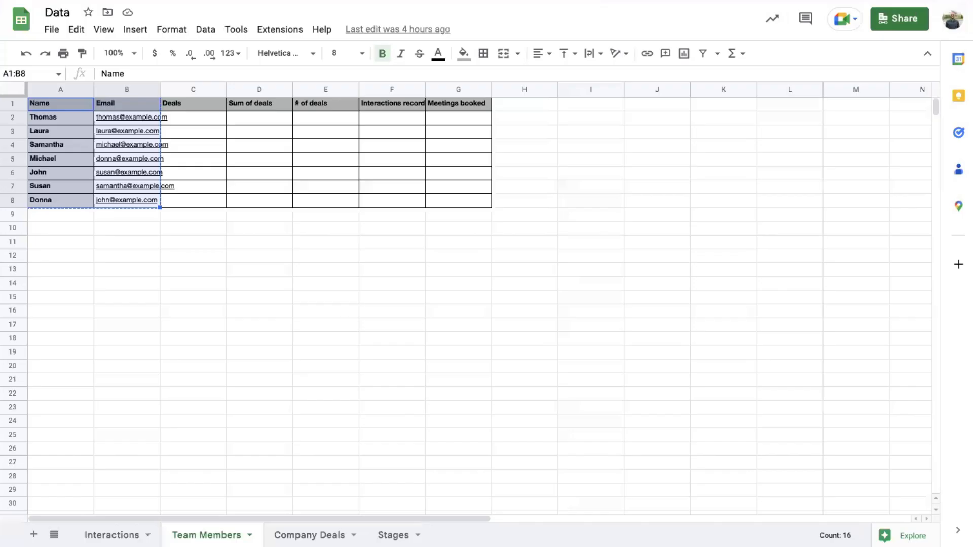
click(371, 536)
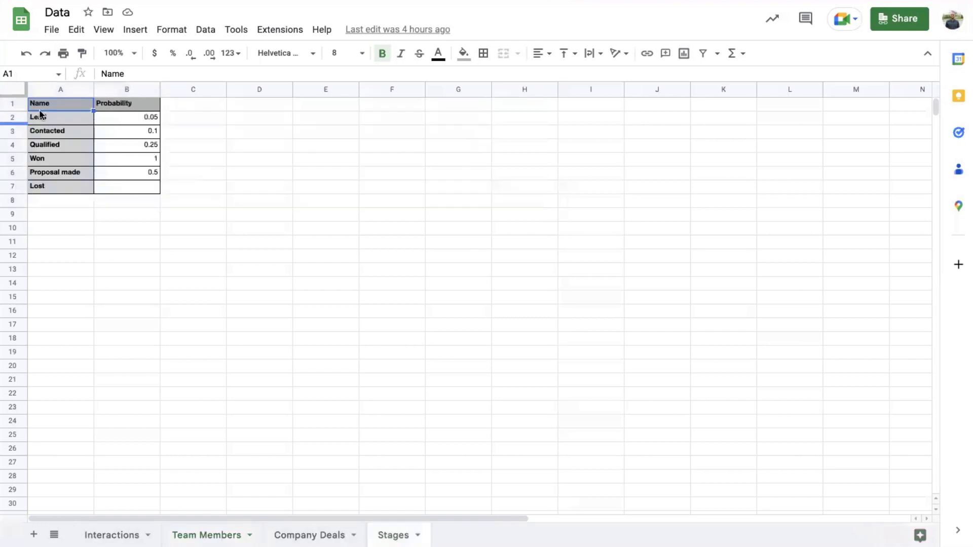
shift+click(143, 187)
key(ctrl+c)
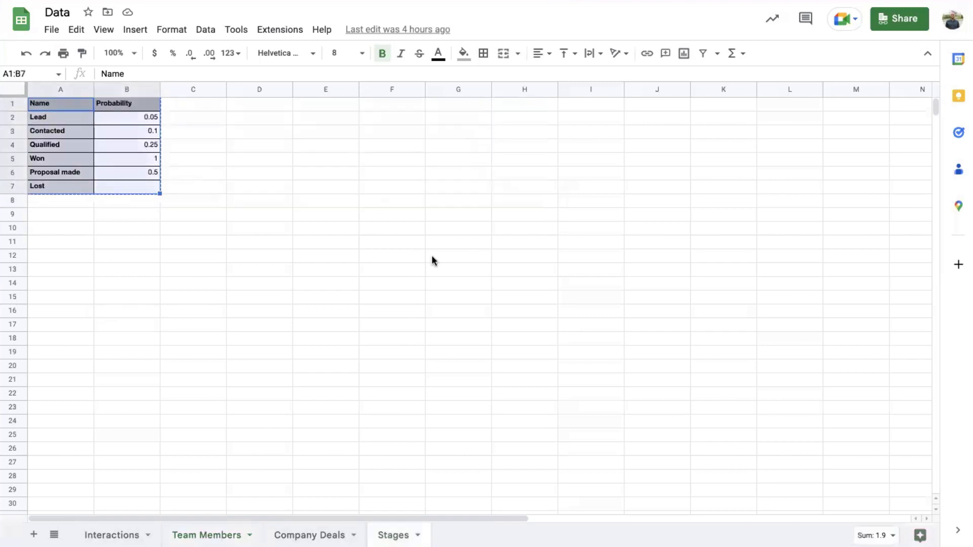
Step: Return to the Sales CRM in Stacker and import the copied stage names and probabilities as a new table named Stages
key(super+t)
click(341, 237)
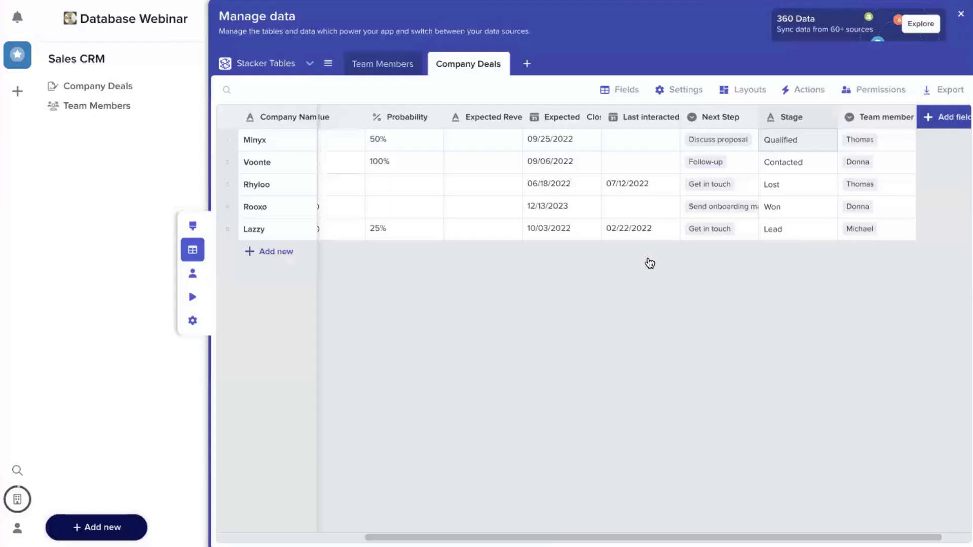
click(527, 63)
click(572, 132)
key(ctrl+v)
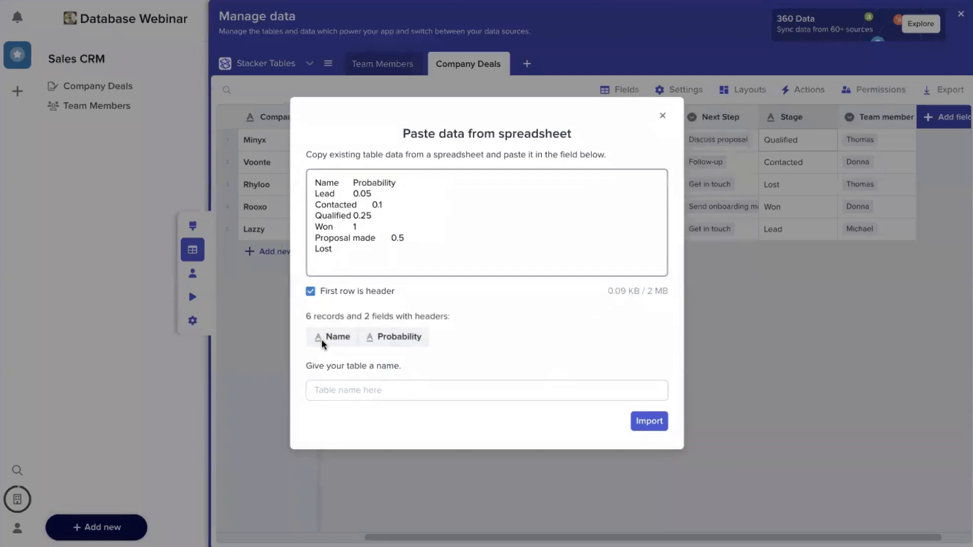
click(488, 396)
text(Stages)
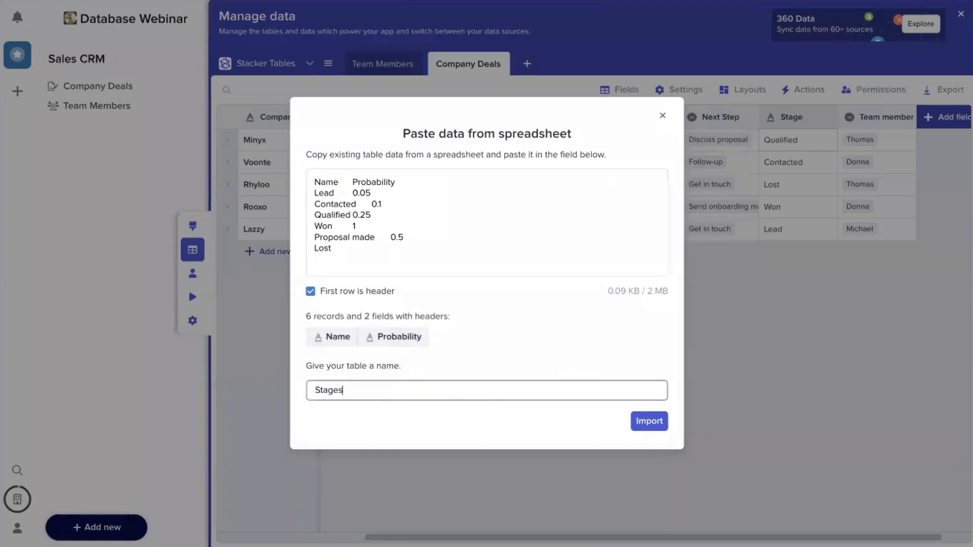
click(628, 422)
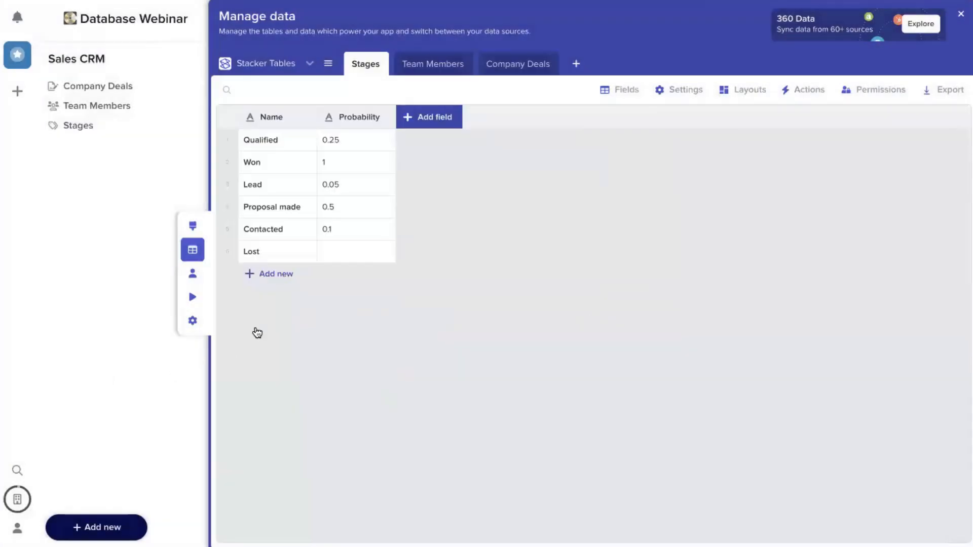
Step: Convert the Stages table's Probability field to the Number data type, accepting possible data loss, and return to the Company Deals table
click(276, 164)
click(276, 212)
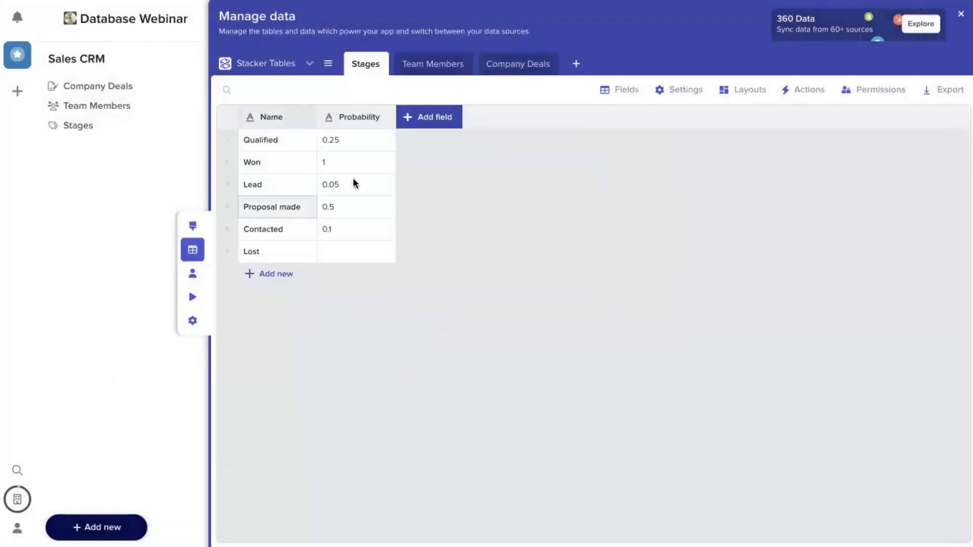
click(386, 118)
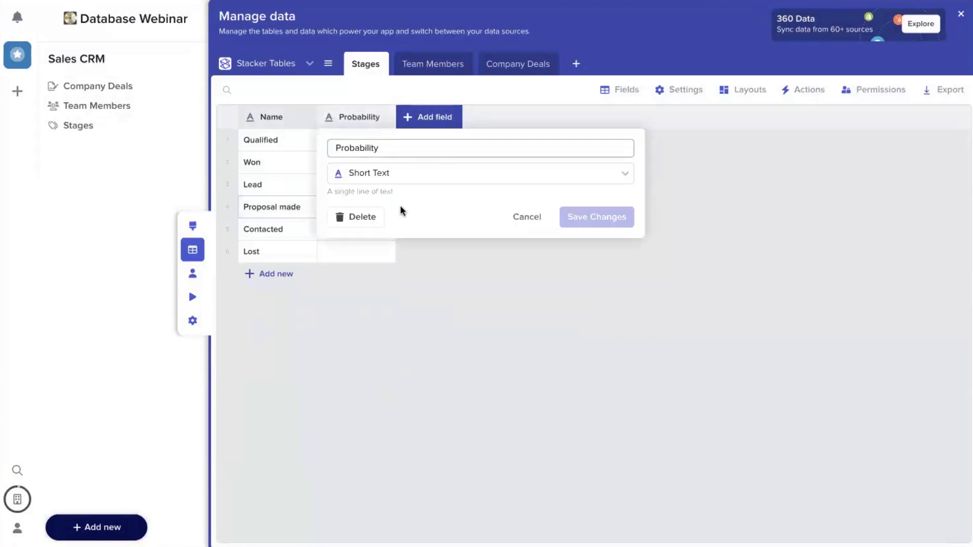
click(393, 174)
text(number)
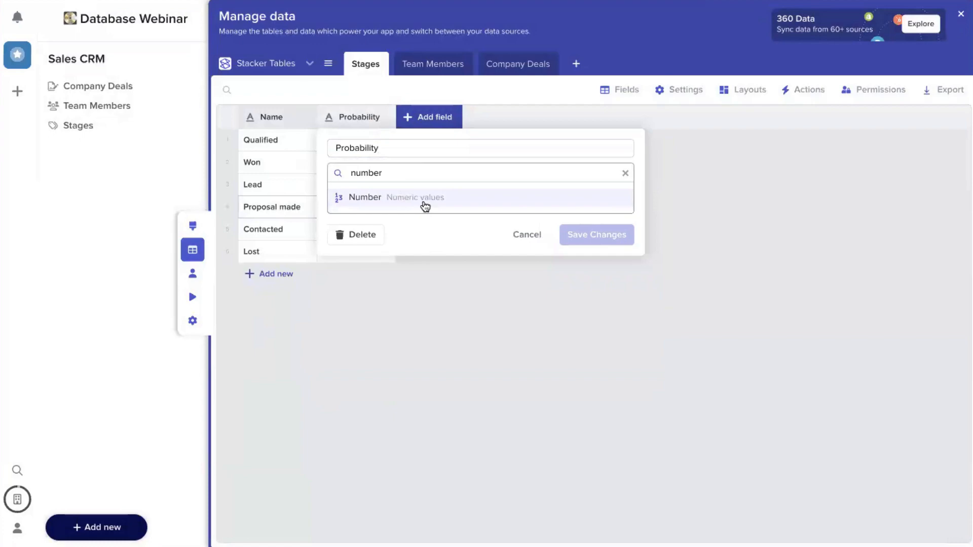
click(421, 201)
click(627, 220)
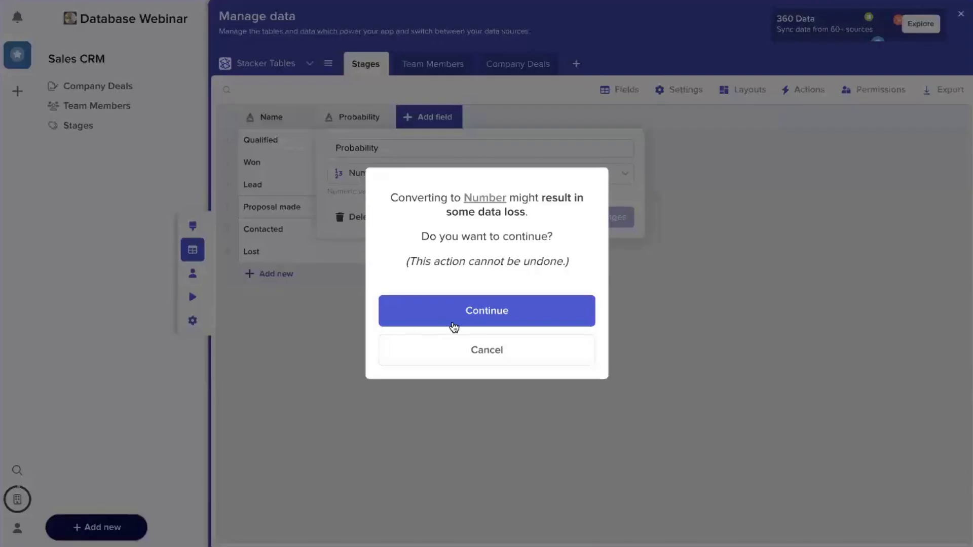
click(388, 310)
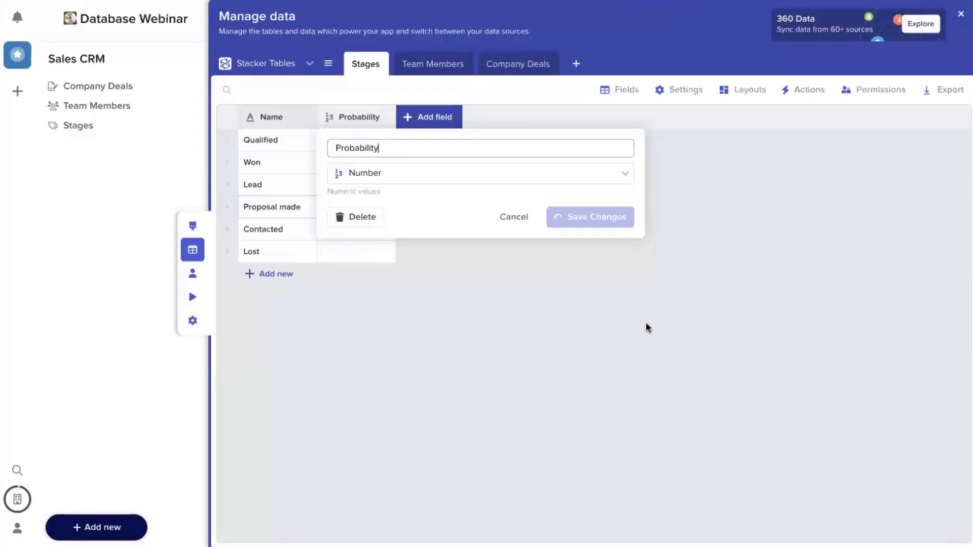
click(646, 322)
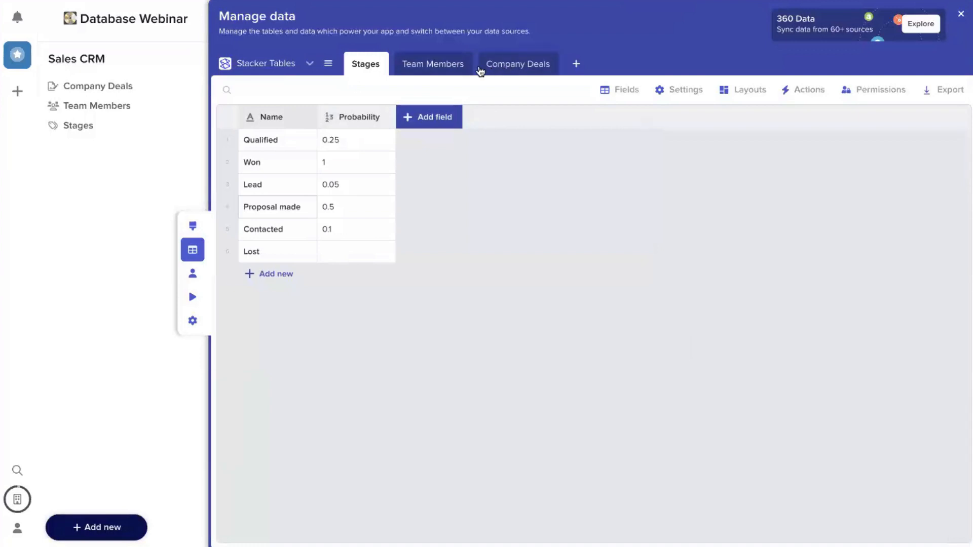
click(518, 71)
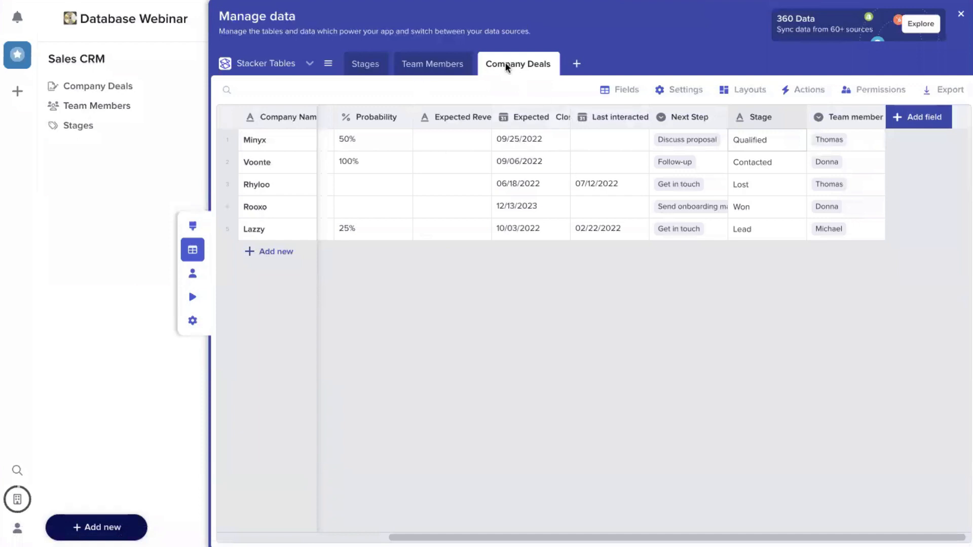
Step: Compare the Team member values in Company Deals with the names in the Team Members table
click(840, 144)
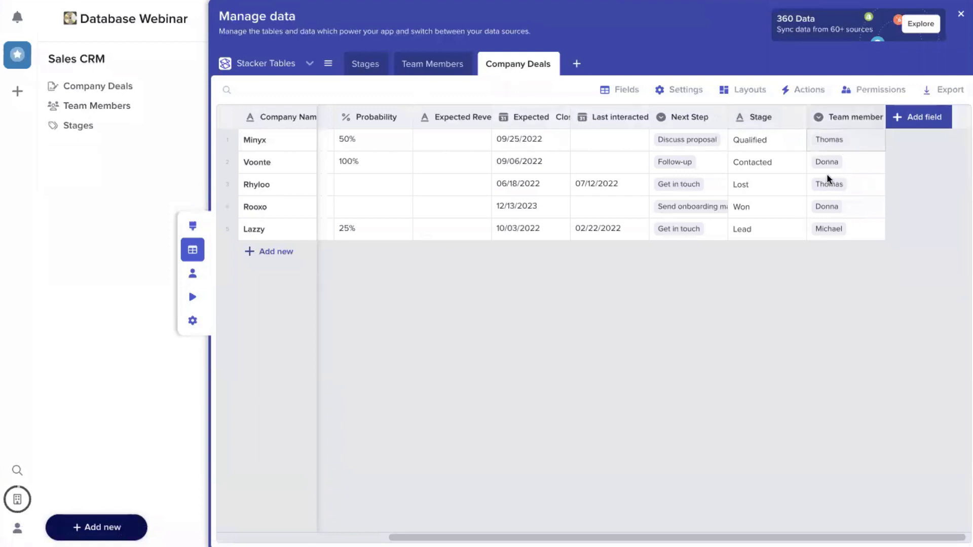
click(830, 229)
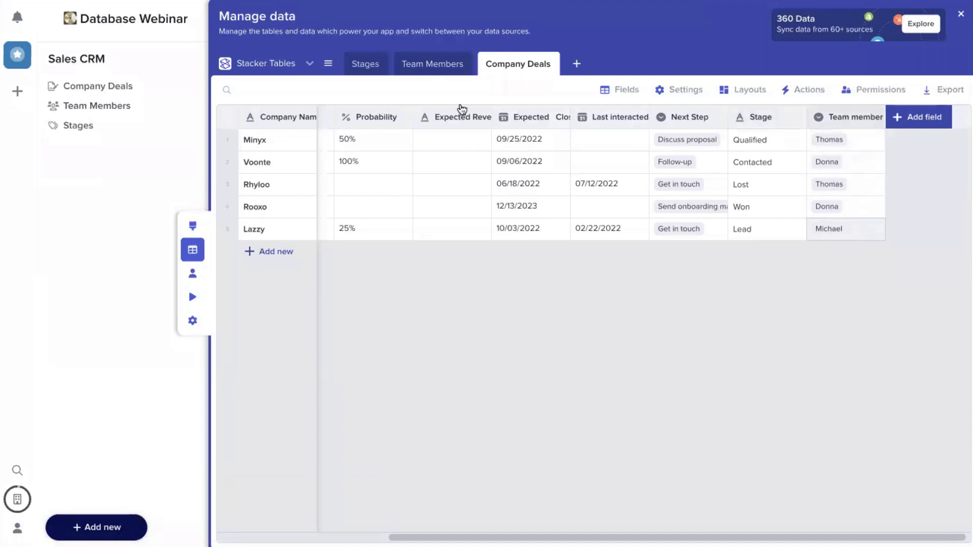
click(424, 66)
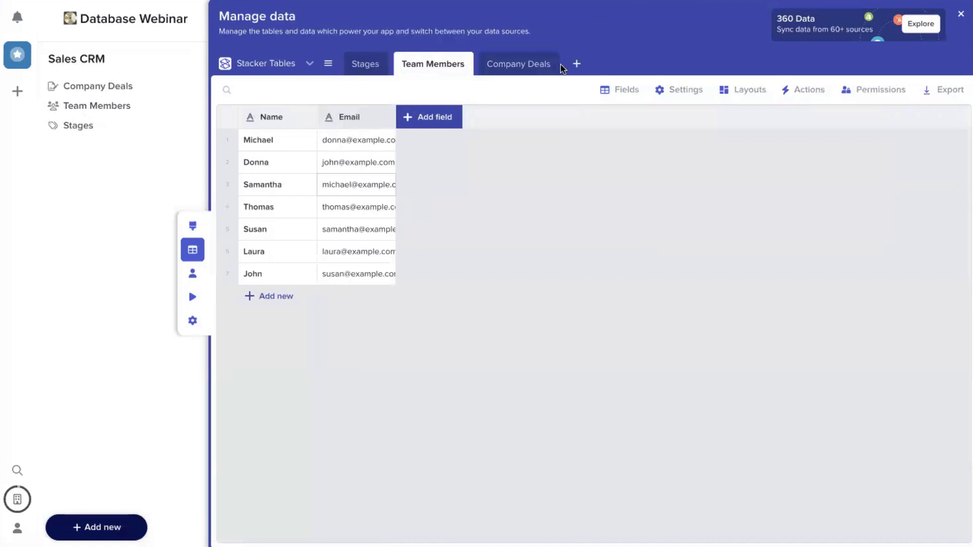
click(507, 64)
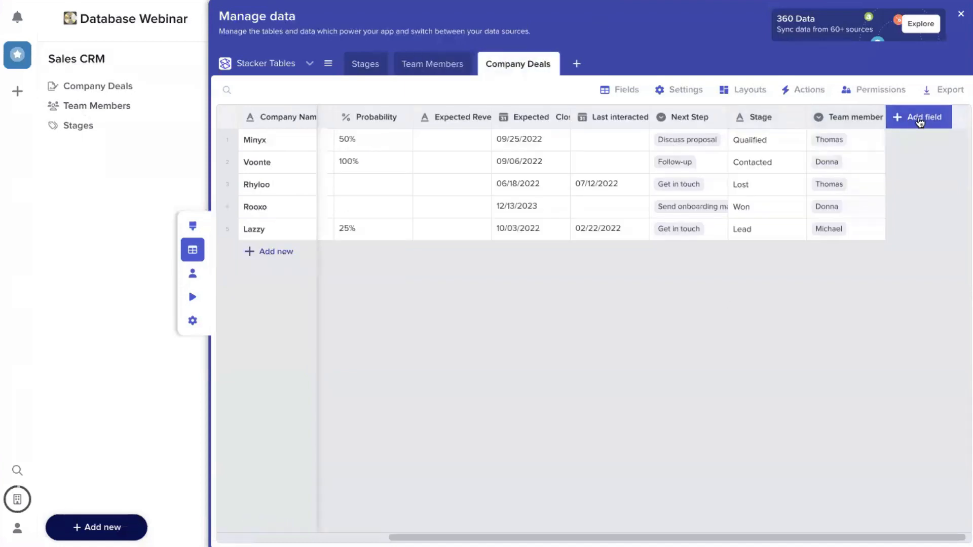
Step: Add a Link to Another Record field named Team Member Link to Company Deals, linked to the Team Members table
click(920, 122)
text(Tea)
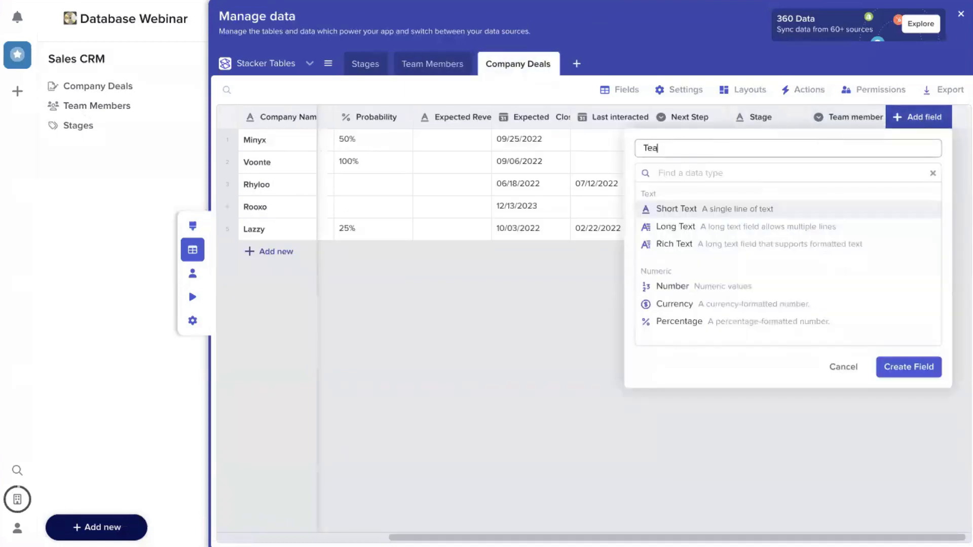
text(m Member Link)
click(713, 167)
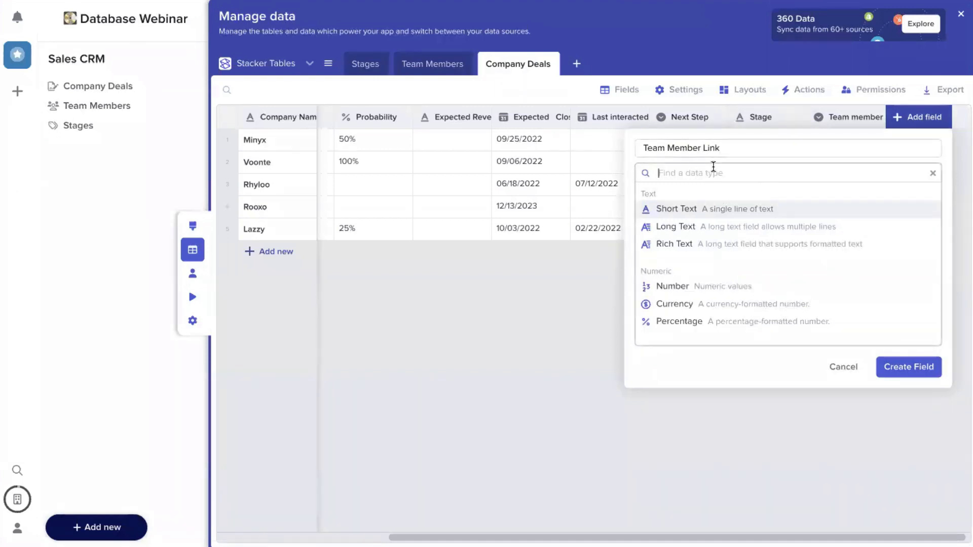
text(link)
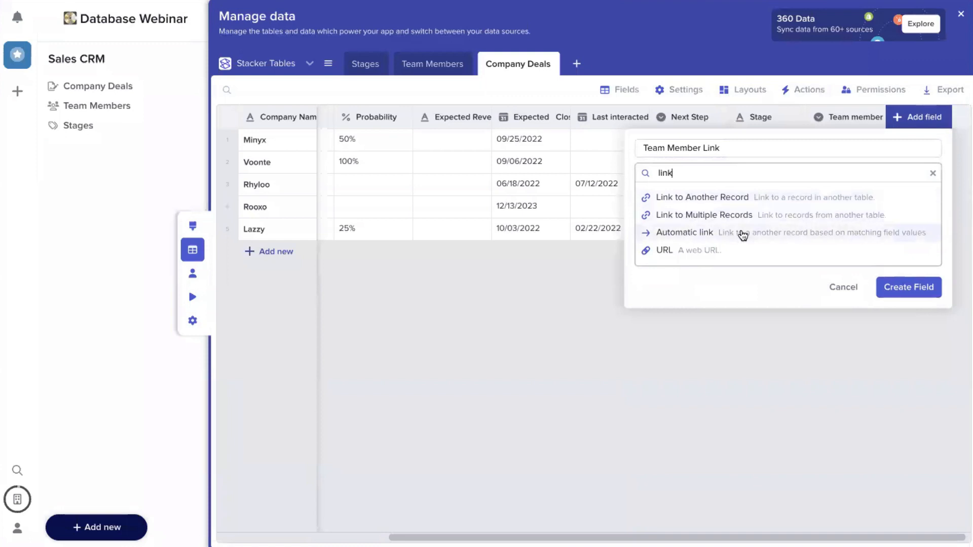
click(718, 202)
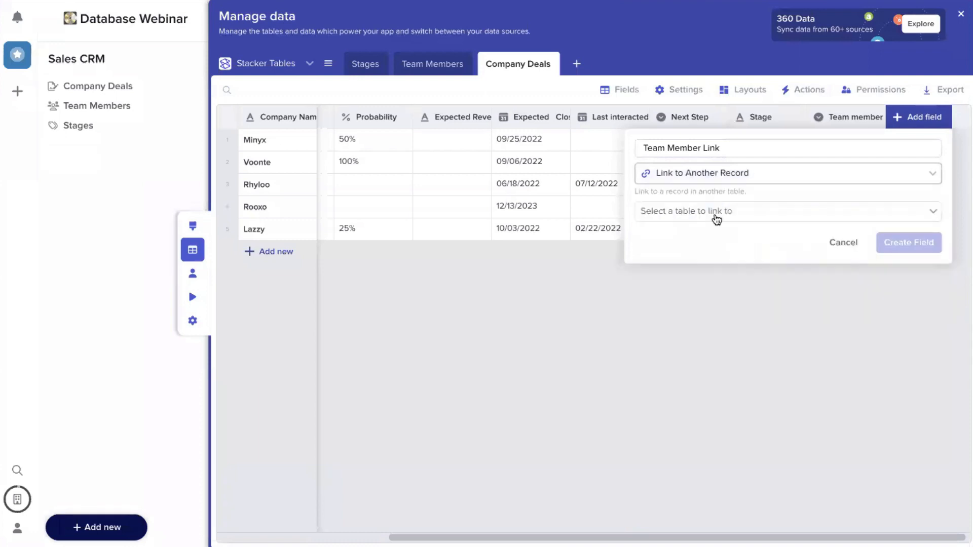
click(718, 214)
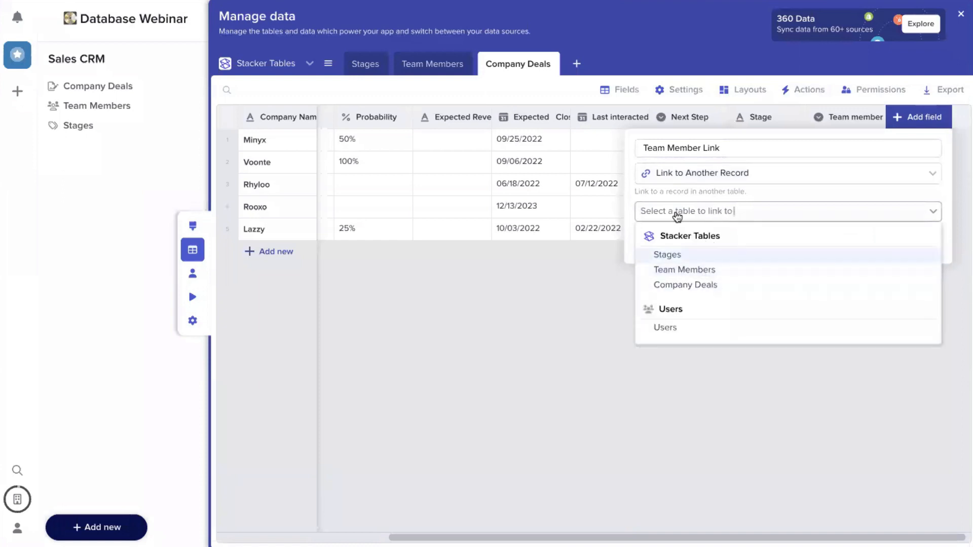
click(707, 274)
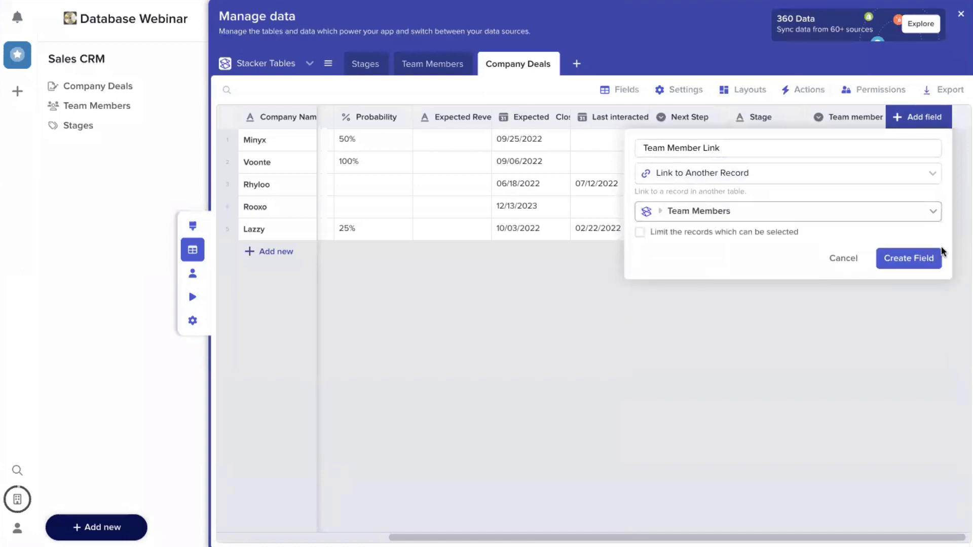
click(916, 257)
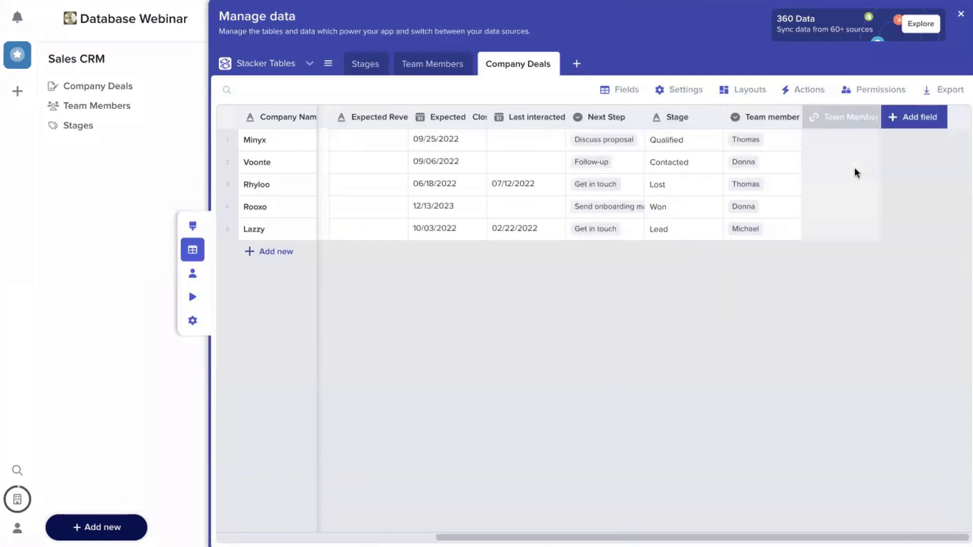
Step: Set the Team Member Link of the Minyx and Voonte deals to match their existing Team member values
click(834, 146)
click(835, 146)
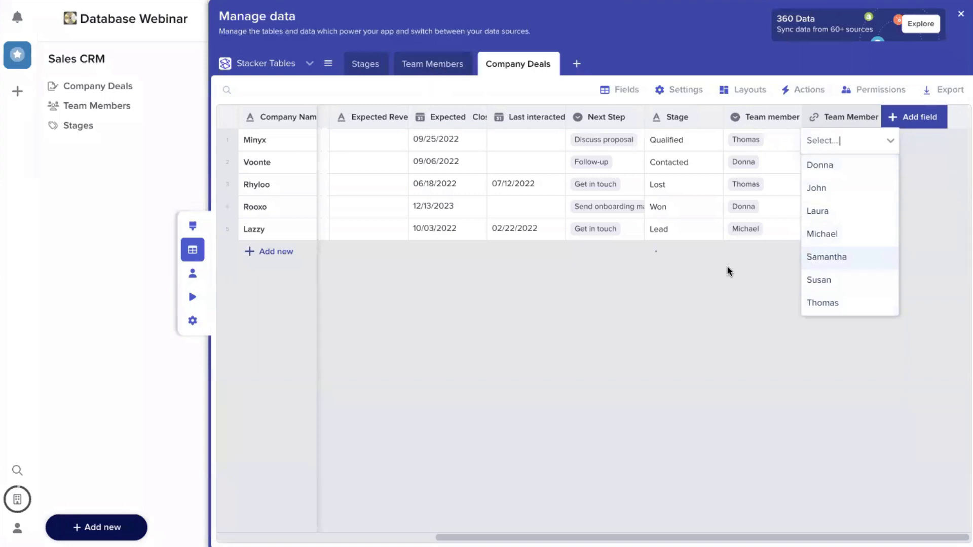
click(711, 416)
click(844, 140)
click(844, 142)
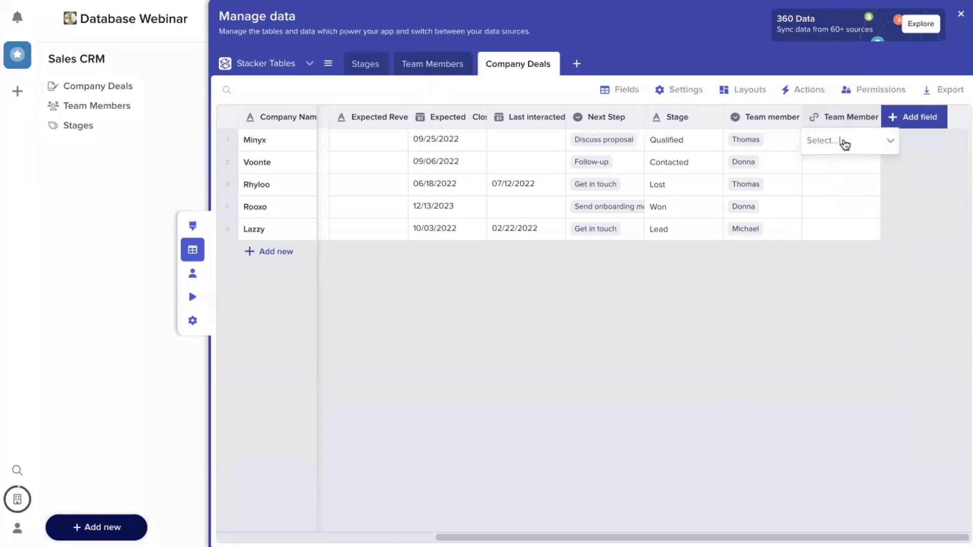
click(849, 308)
click(828, 163)
click(828, 163)
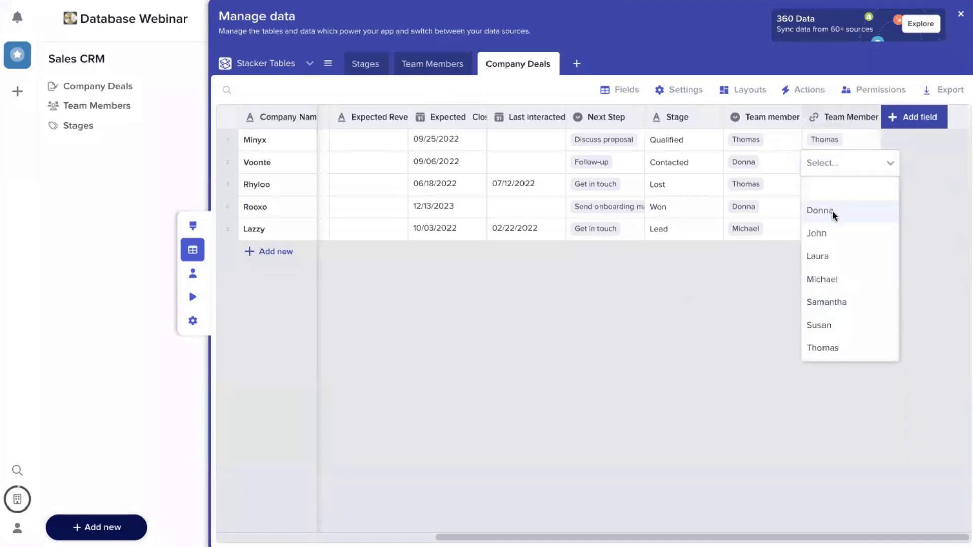
click(832, 212)
Step: Set the Team Member Link of the Rhyloo, Rooxo and Lazzy deals to match their existing Team member values
click(837, 180)
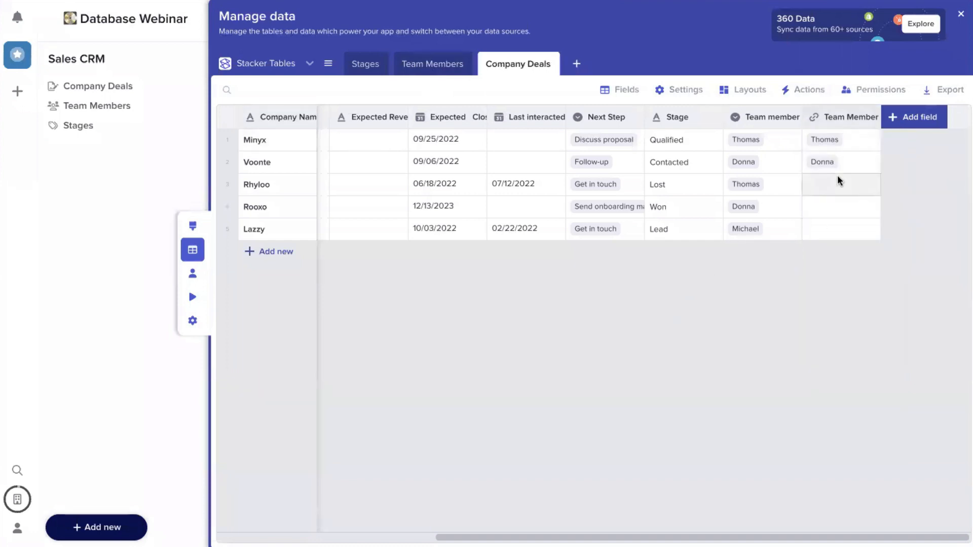
click(838, 183)
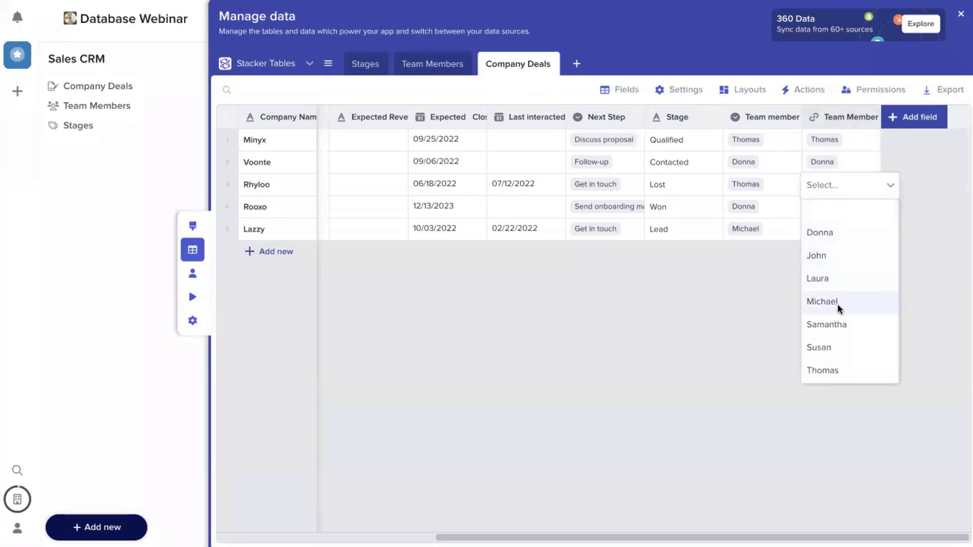
click(832, 370)
click(828, 211)
click(828, 210)
click(834, 259)
click(835, 233)
click(837, 233)
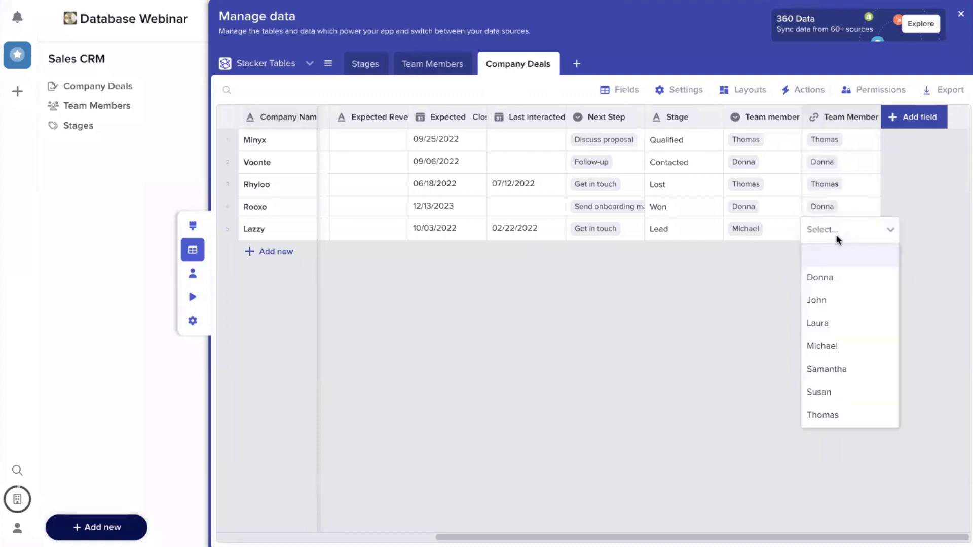
click(833, 351)
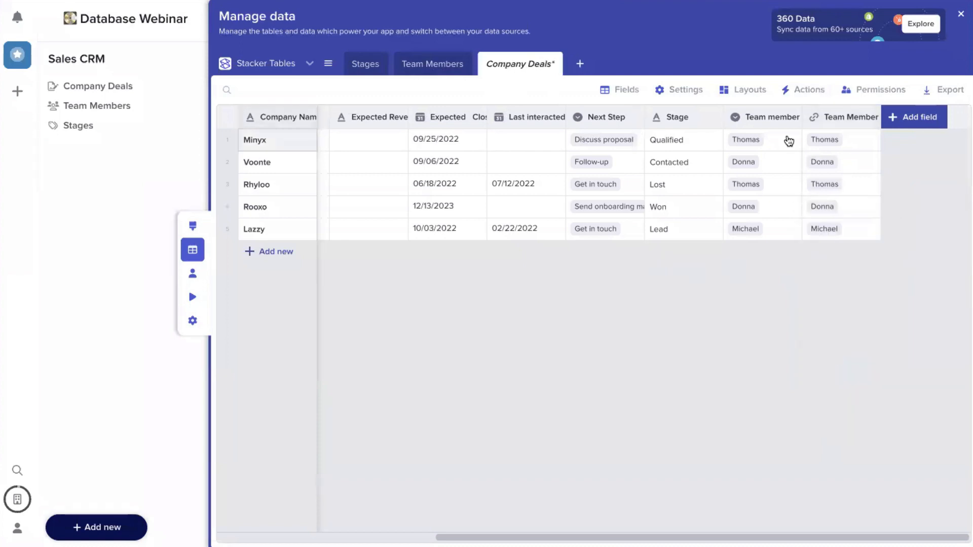
Step: Delete the Single Select Team member field from Company Deals and check the linked deals in the Team Members table
click(794, 118)
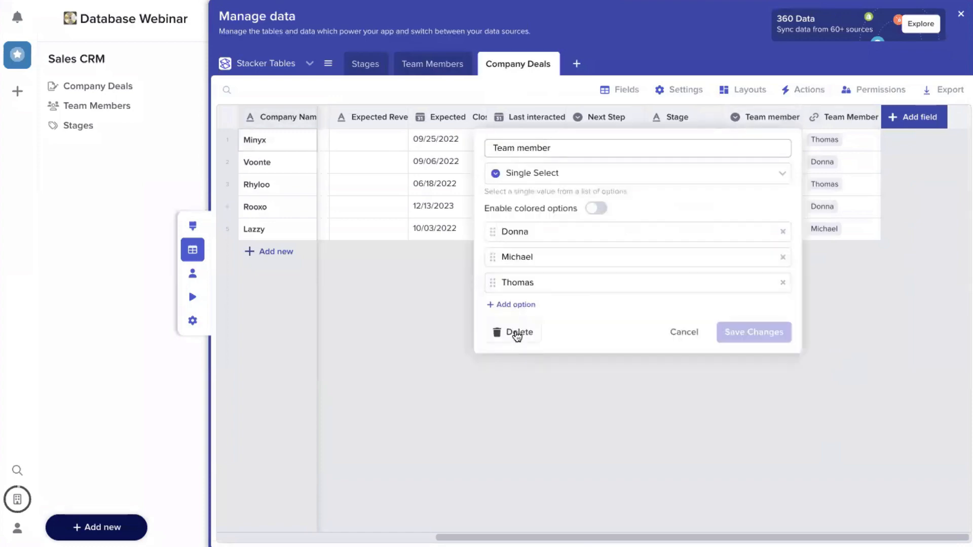
click(515, 335)
click(518, 346)
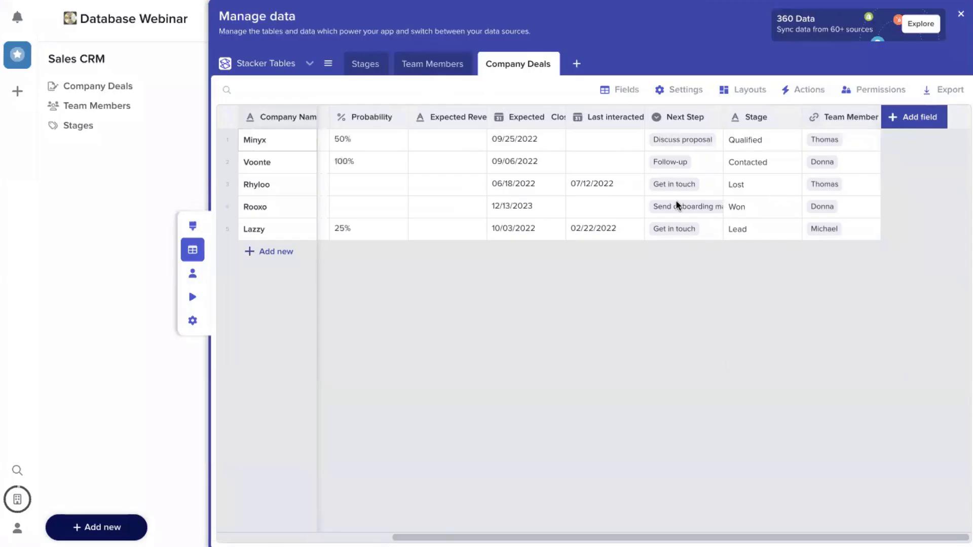
click(433, 66)
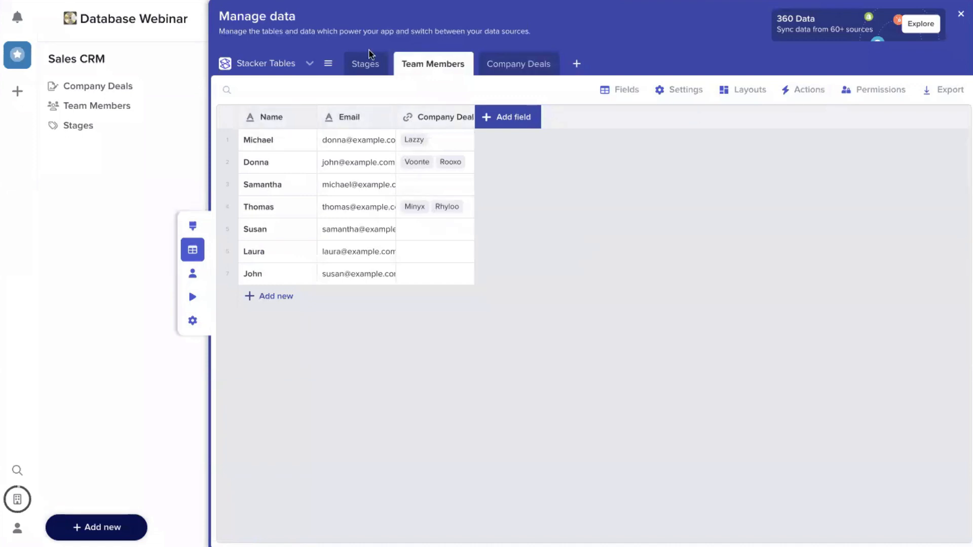
click(526, 67)
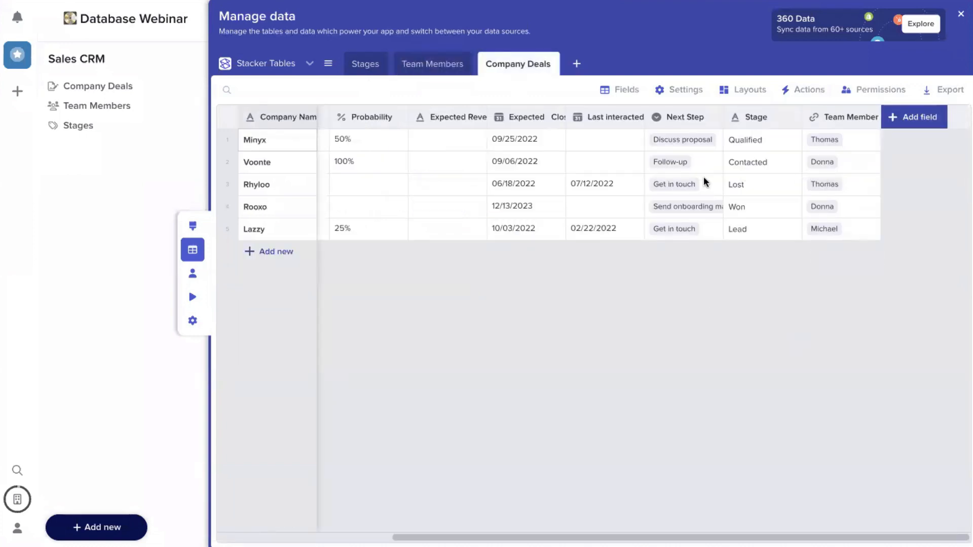
Step: Add a Link to Another Record field named Stage Link to Company Deals, linked to the Stages table
scroll(735, 175, left, 1)
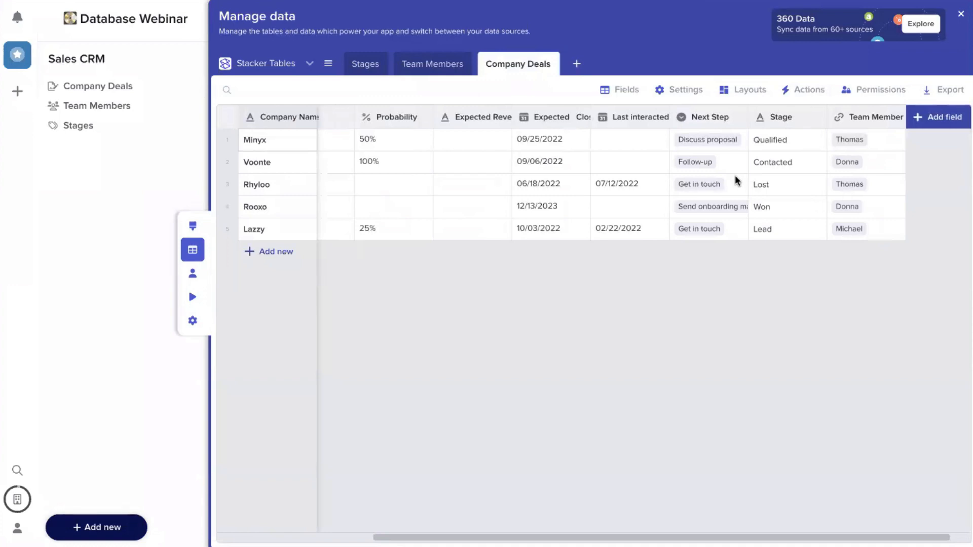
click(924, 117)
text(Stages)
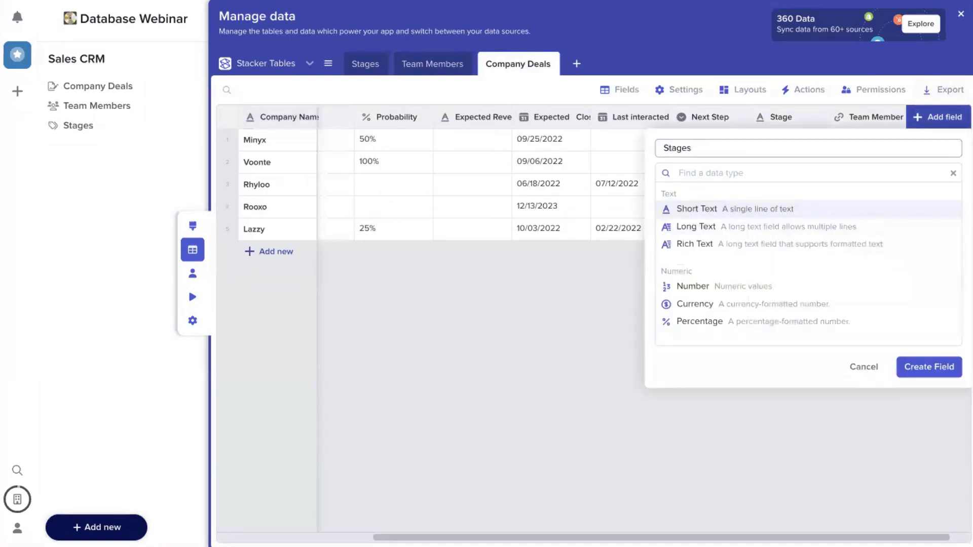
key(BackSpace)
text(Link)
key(Tab)
text(link)
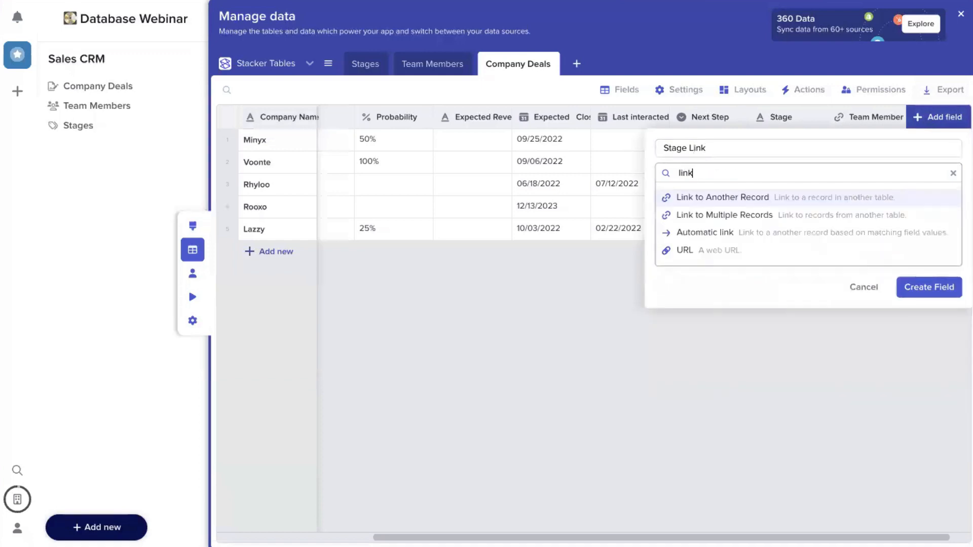
click(772, 202)
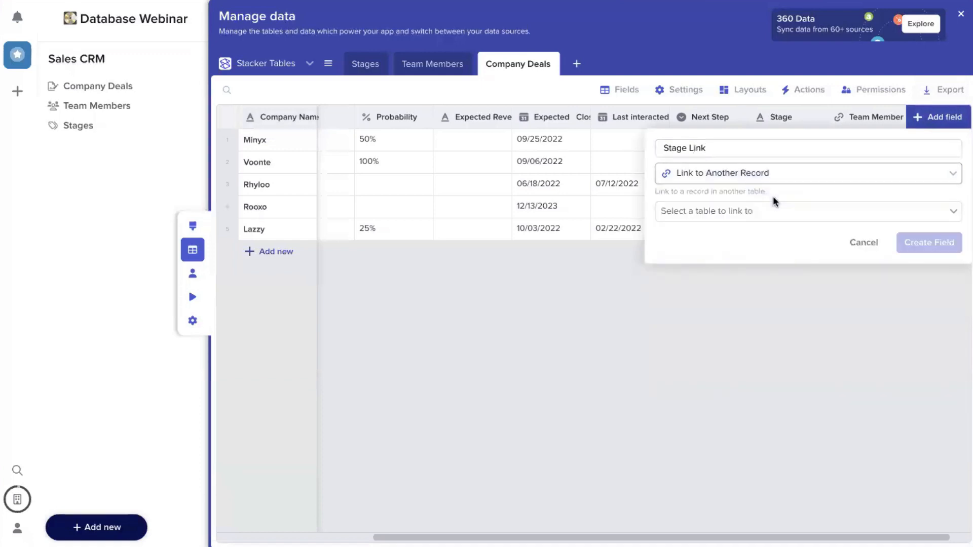
click(735, 217)
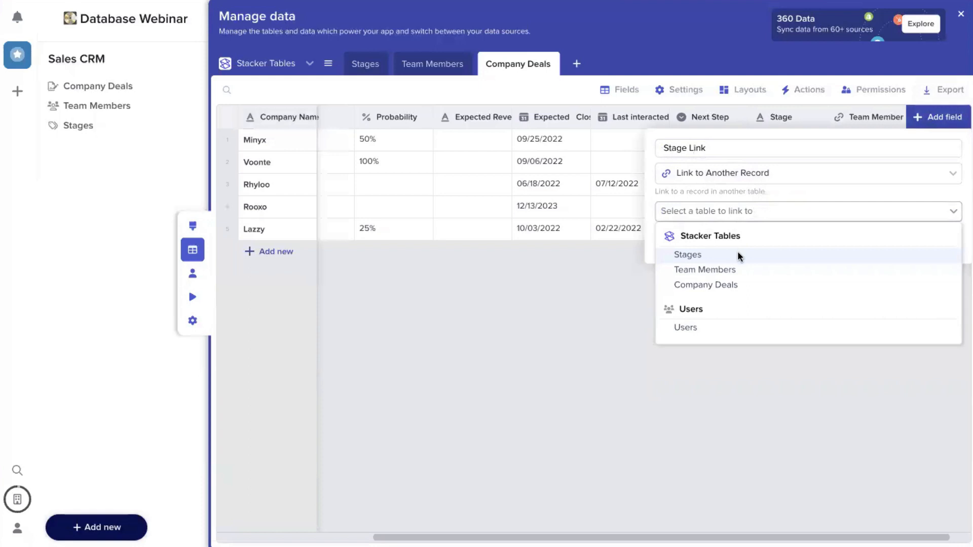
click(704, 255)
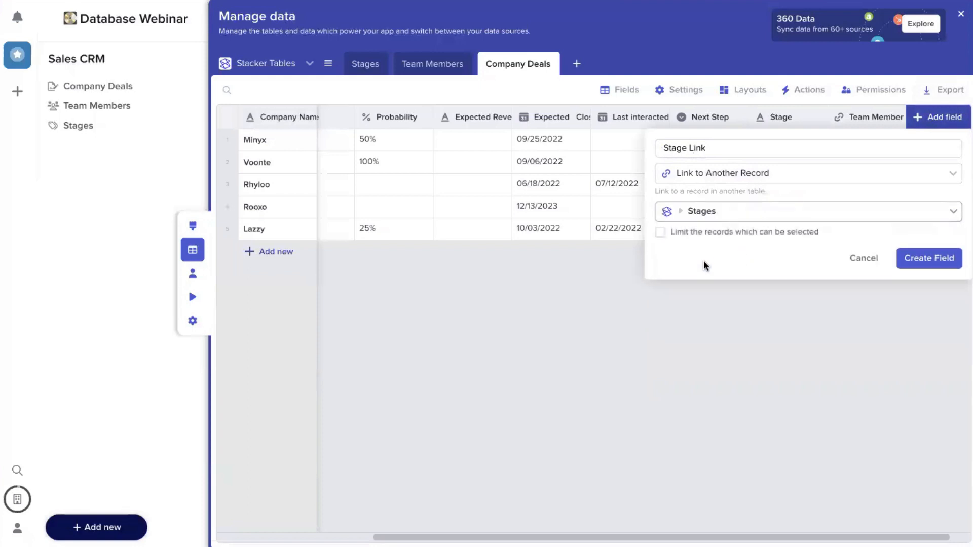
click(939, 260)
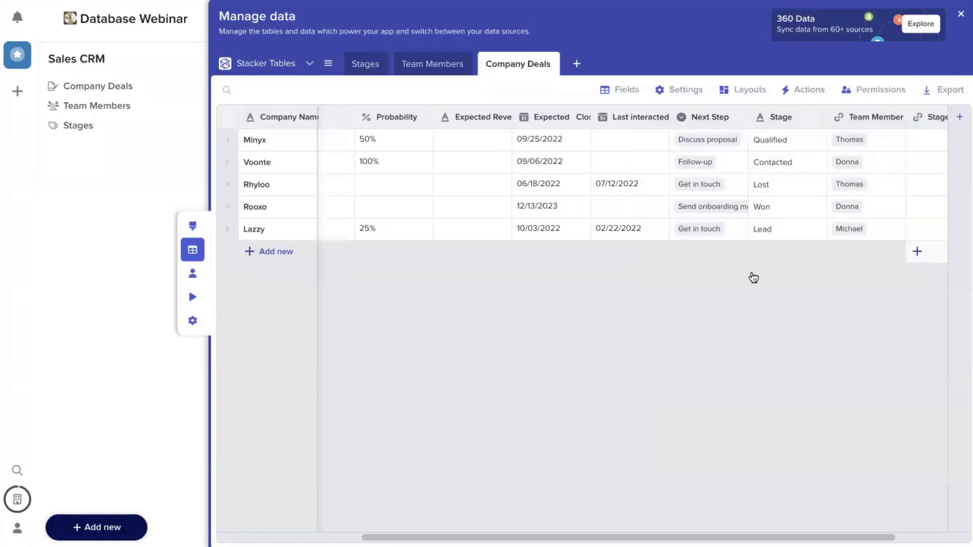
Step: Move the Stage column beside Stage Link, and set Stage Link to Qualified for Minyx and Contacted for Voonte
drag(694, 120, 774, 114)
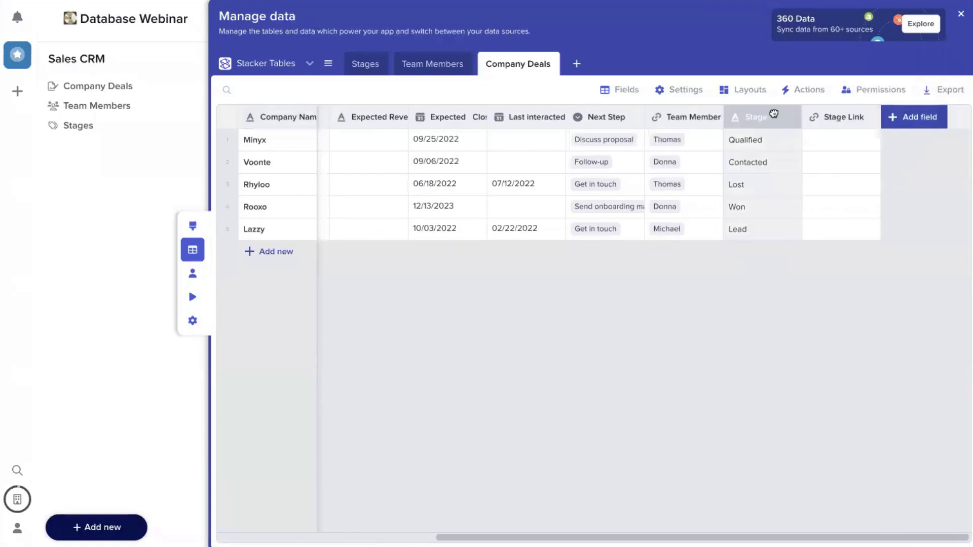
drag(710, 120, 711, 121)
click(814, 145)
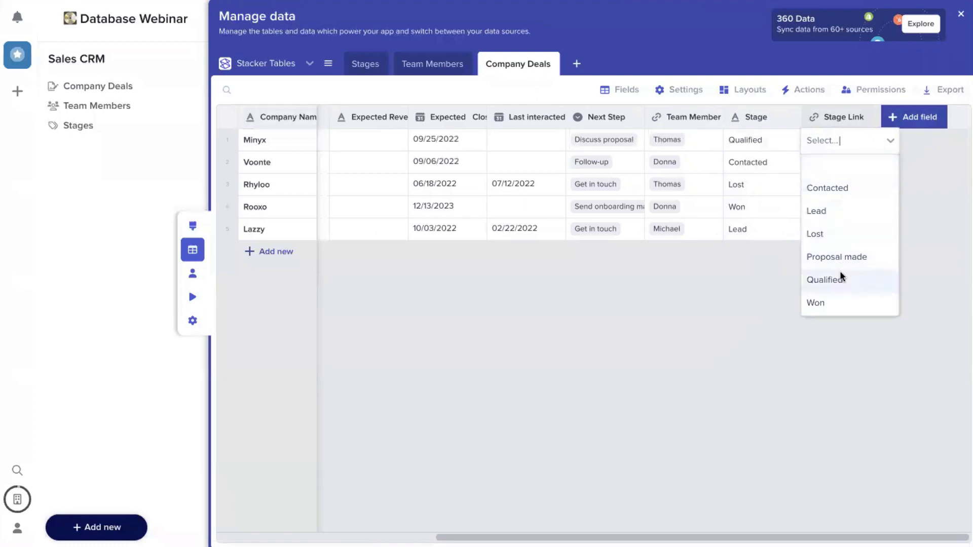
click(840, 274)
click(823, 164)
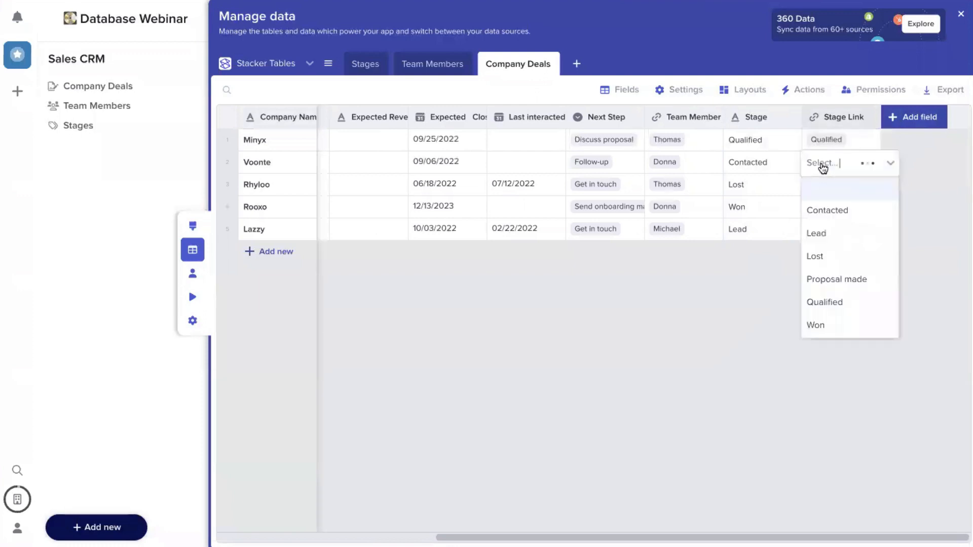
click(827, 209)
Step: Set Stage Link to Lost for Rhyloo, Won for Rooxo and Lead for Lazzy
click(817, 186)
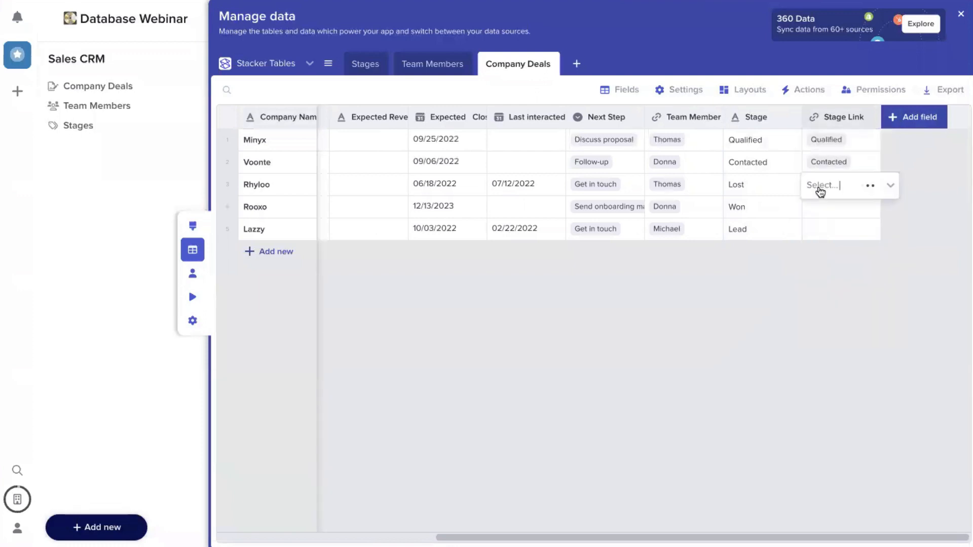
click(819, 276)
click(830, 203)
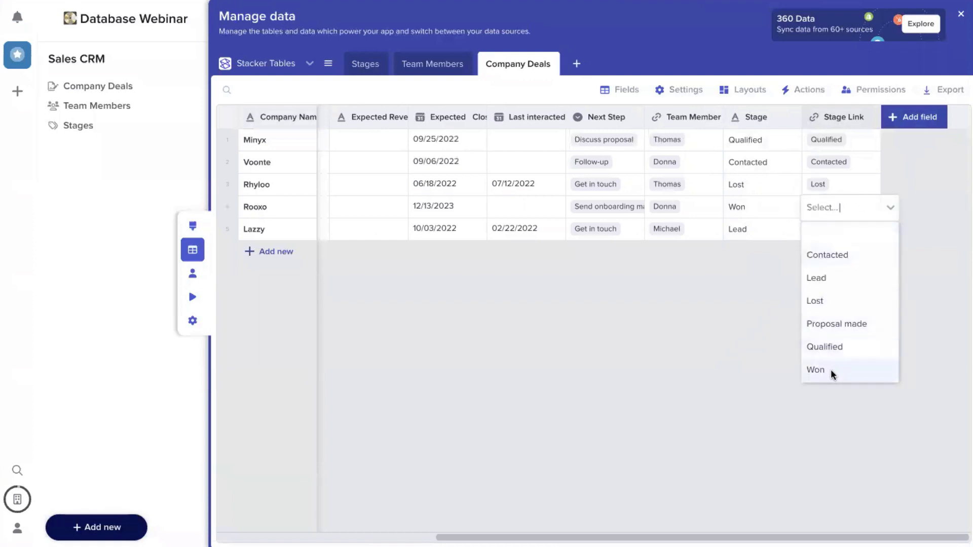
click(831, 369)
click(820, 229)
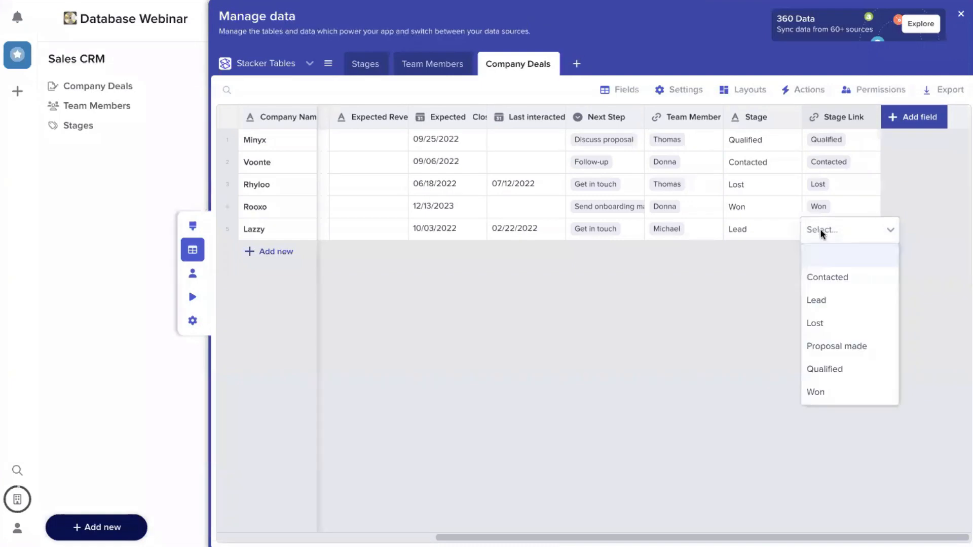
click(834, 306)
click(667, 340)
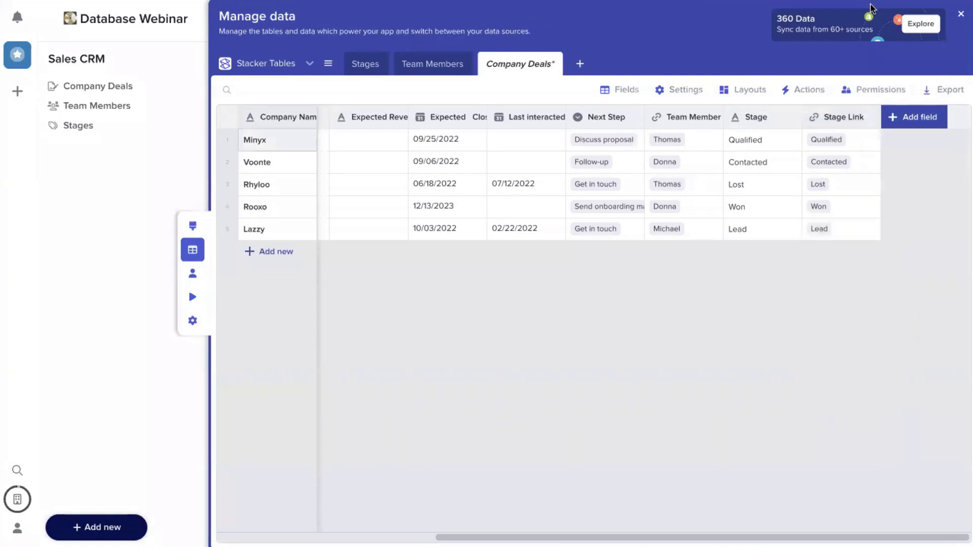
Step: Delete the Short Text field Stage from Company Deals
click(789, 118)
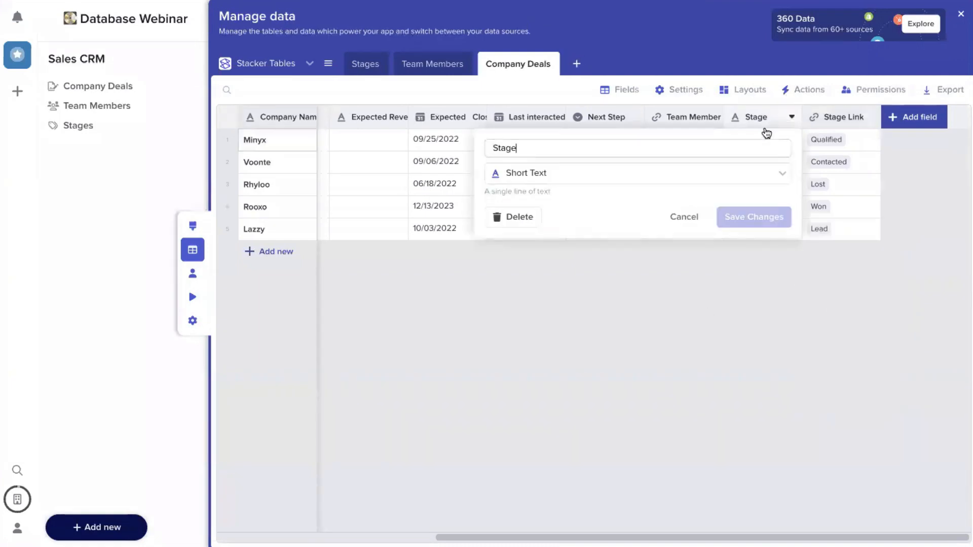
click(520, 219)
click(522, 338)
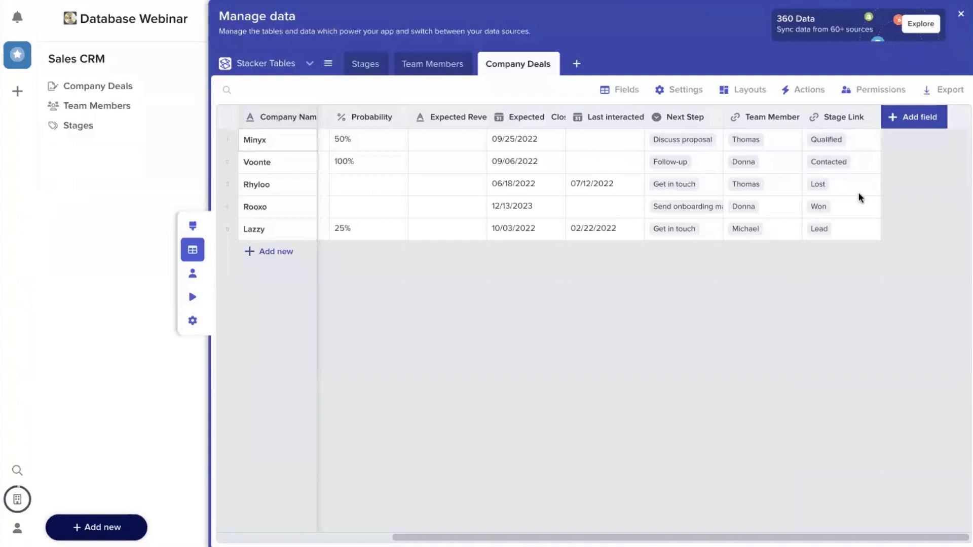
Step: Compare the Probability values in Company Deals with the probabilities and linked deals in the Stages table
scroll(545, 198, left, 3)
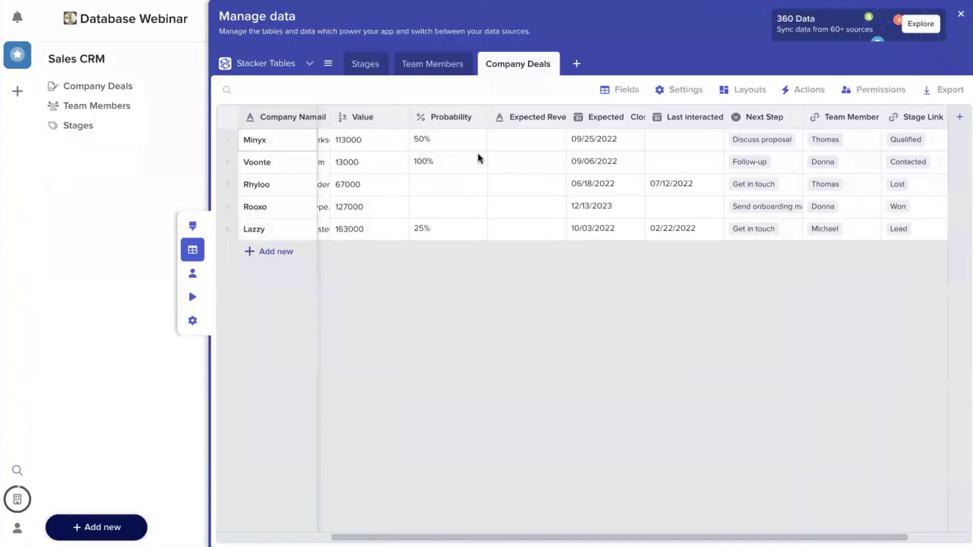
click(450, 163)
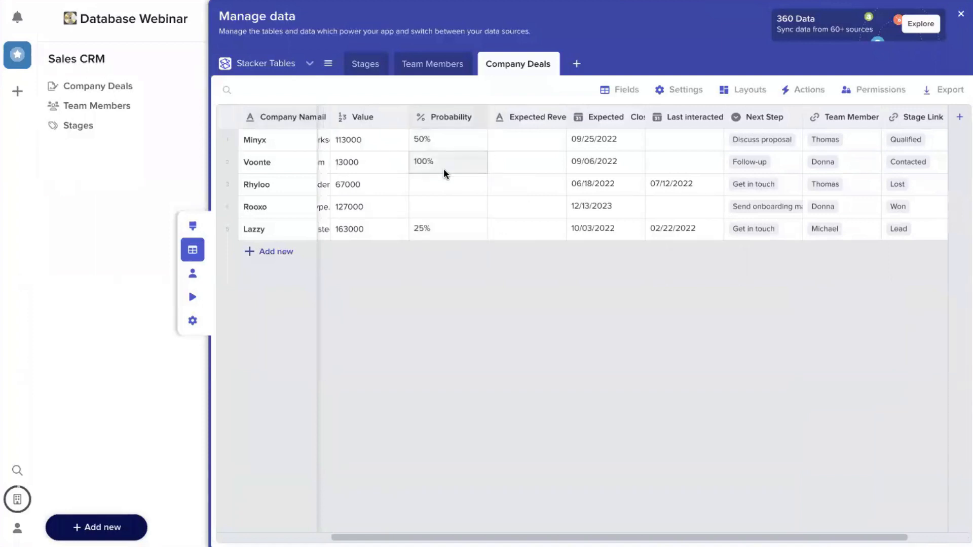
click(451, 229)
scroll(664, 367, right, 3)
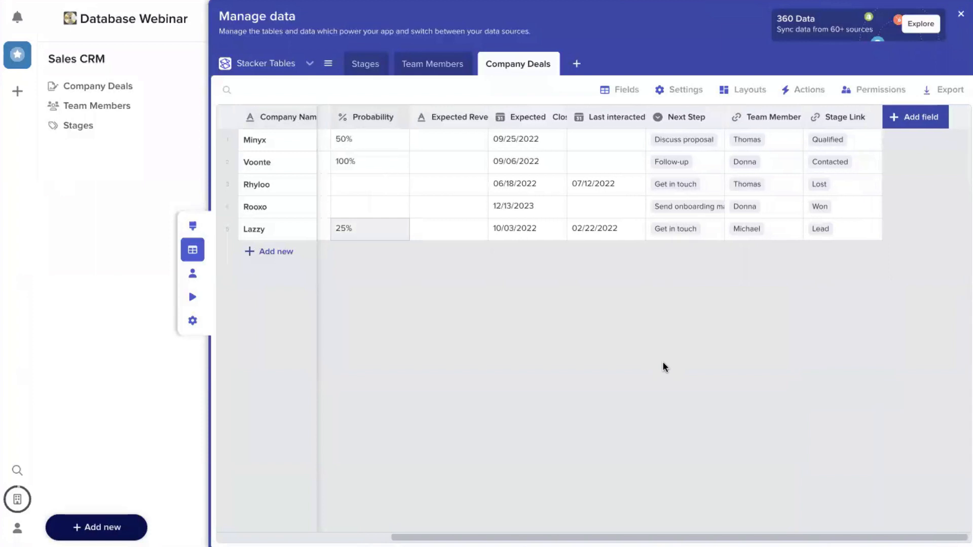
click(368, 68)
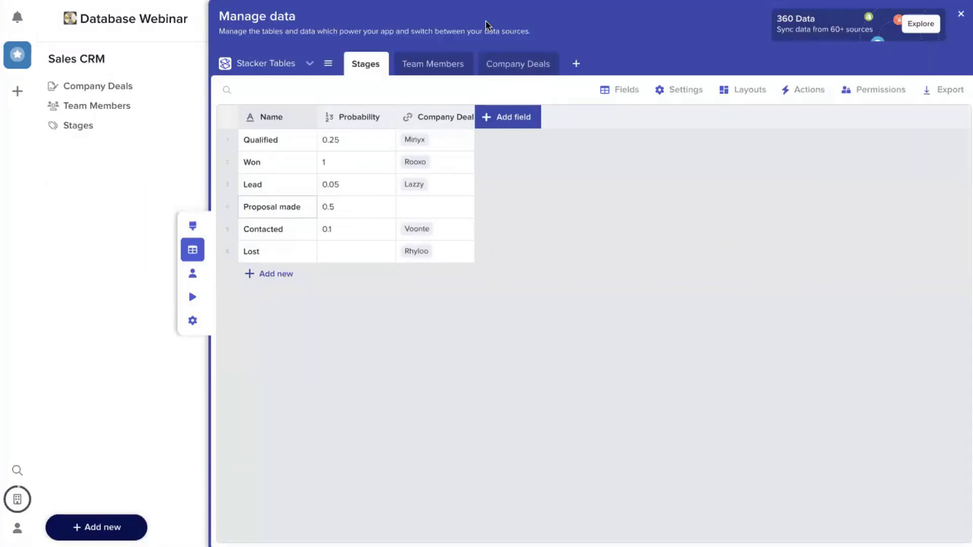
click(528, 65)
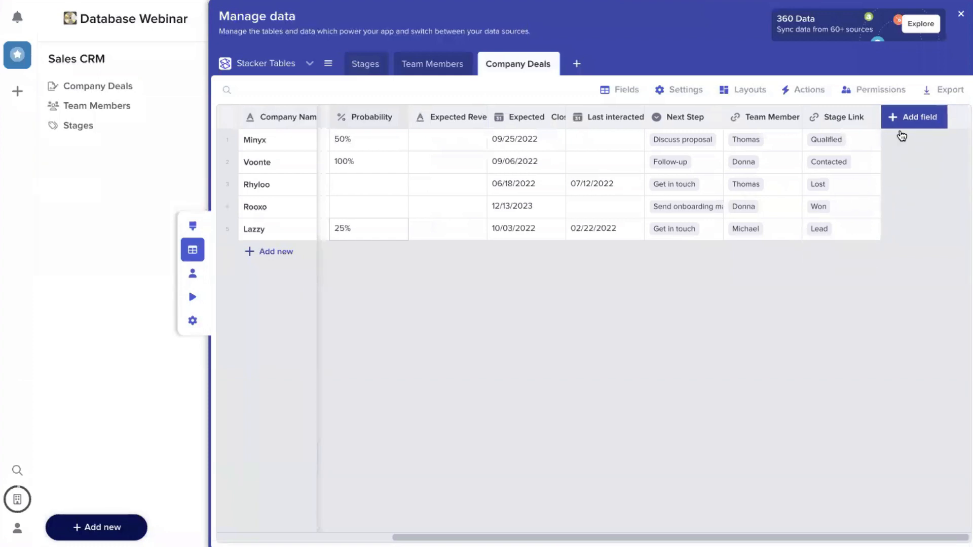
click(373, 66)
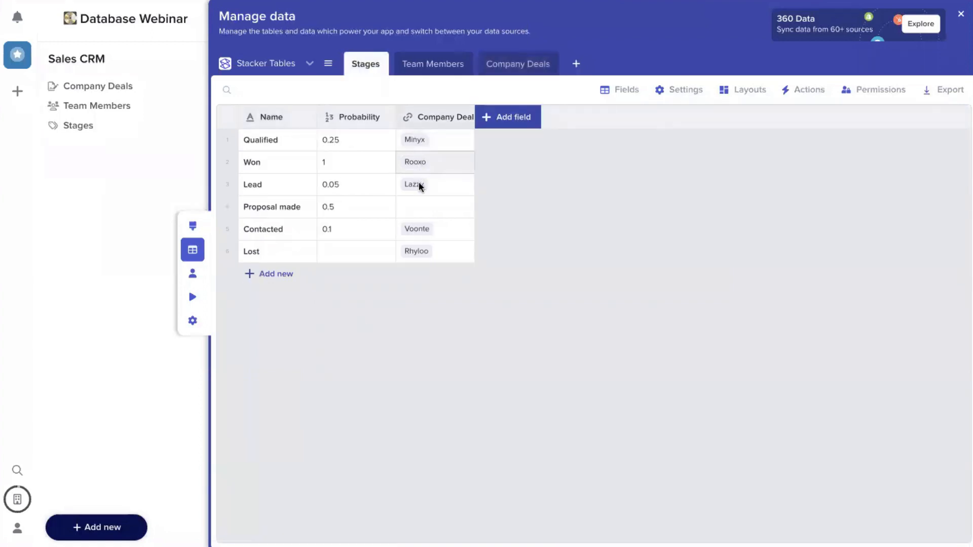
click(512, 65)
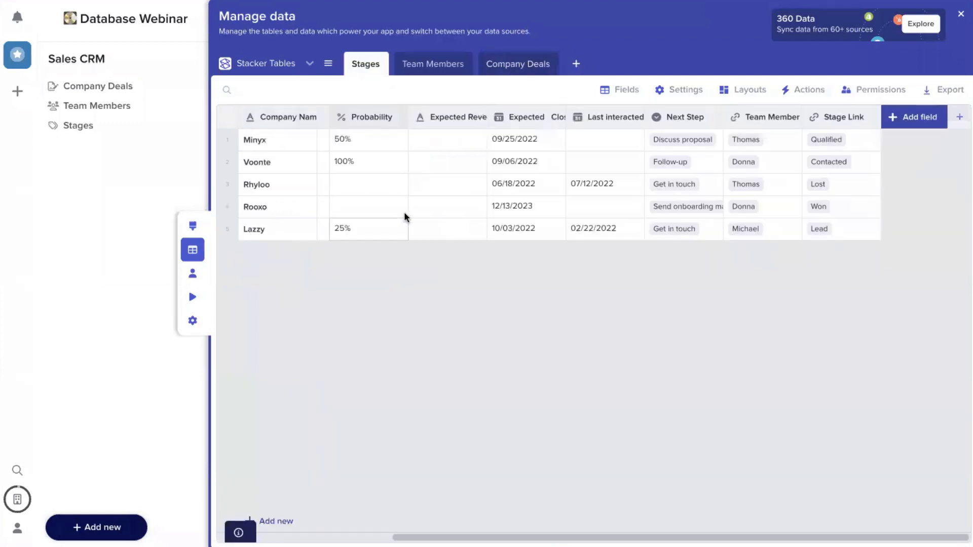
Step: Start a new Company Deals field named Probability Lookup with the data type Lookup Related Value
click(901, 122)
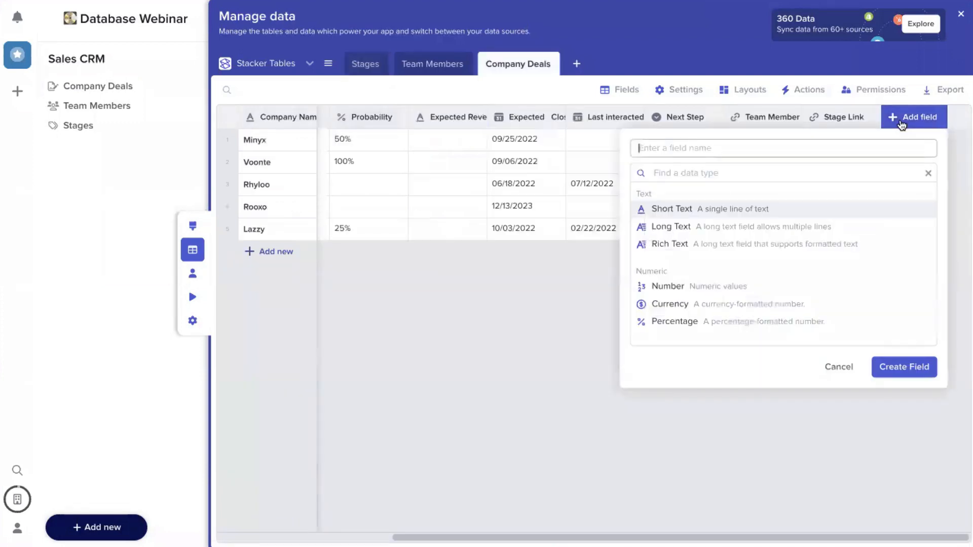
text(Proba)
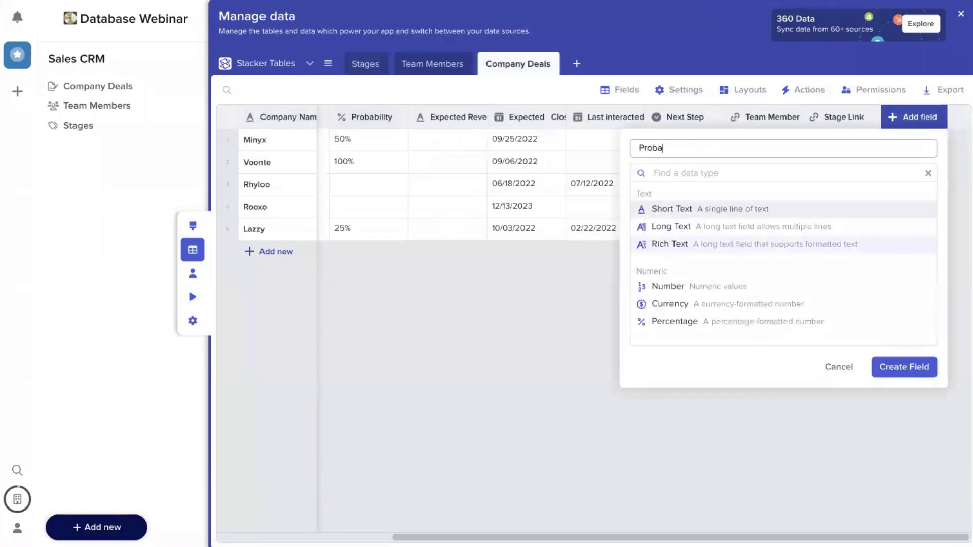
text(bility Lookup)
click(687, 176)
text(look)
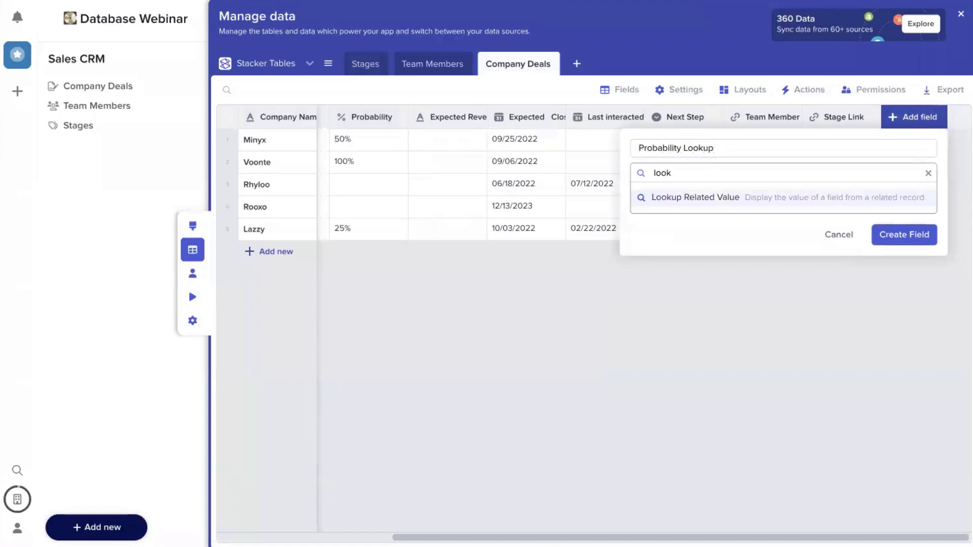
click(695, 200)
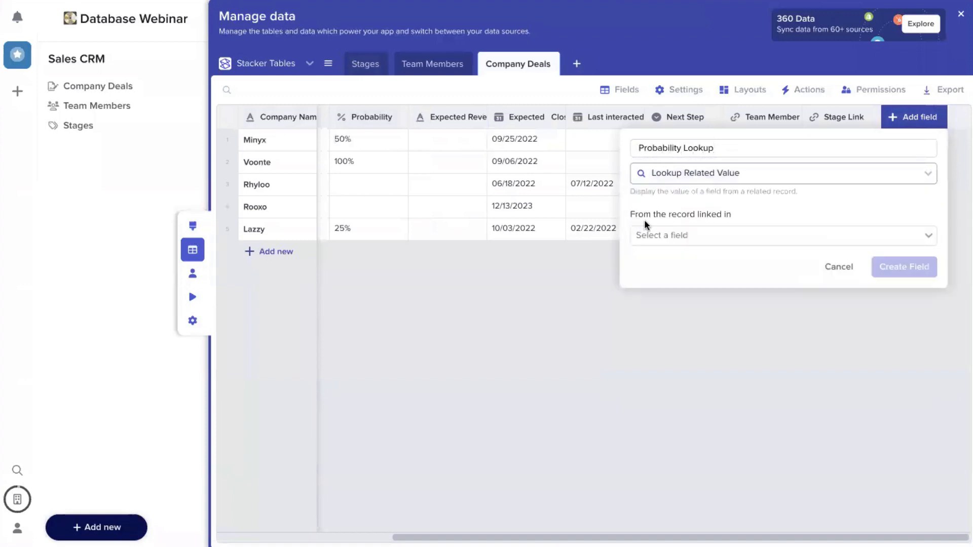
Step: Have the lookup display Probability from the record linked in Stage Link, and create the field
click(686, 234)
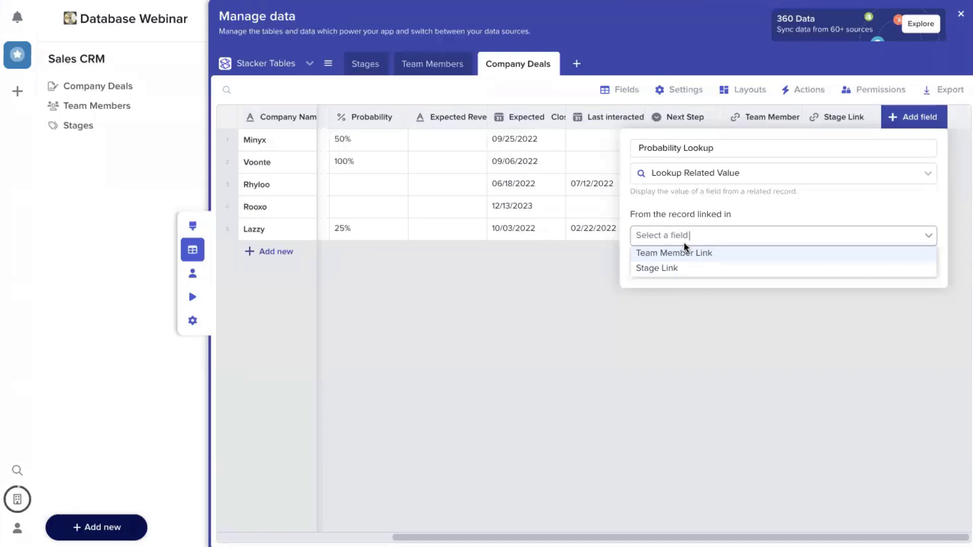
click(683, 266)
click(843, 280)
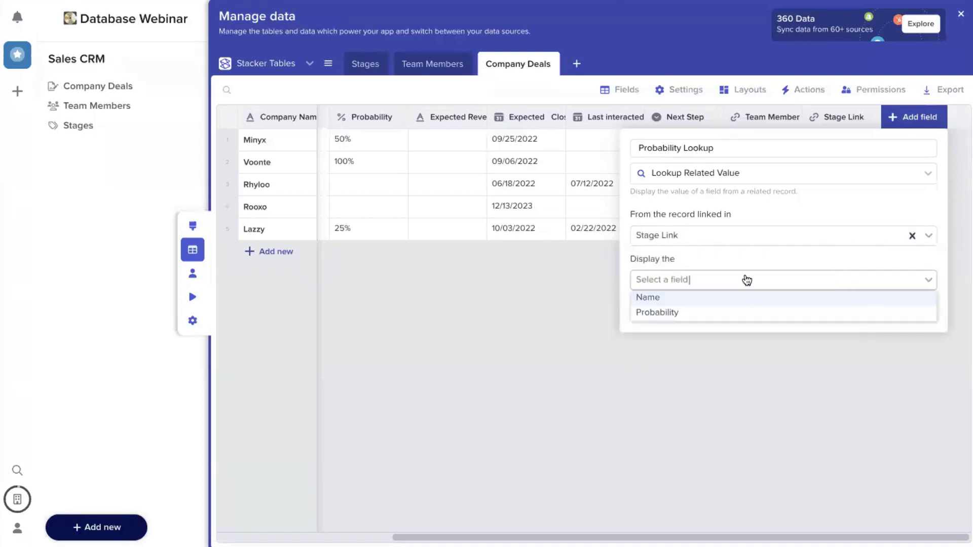
click(660, 312)
click(919, 316)
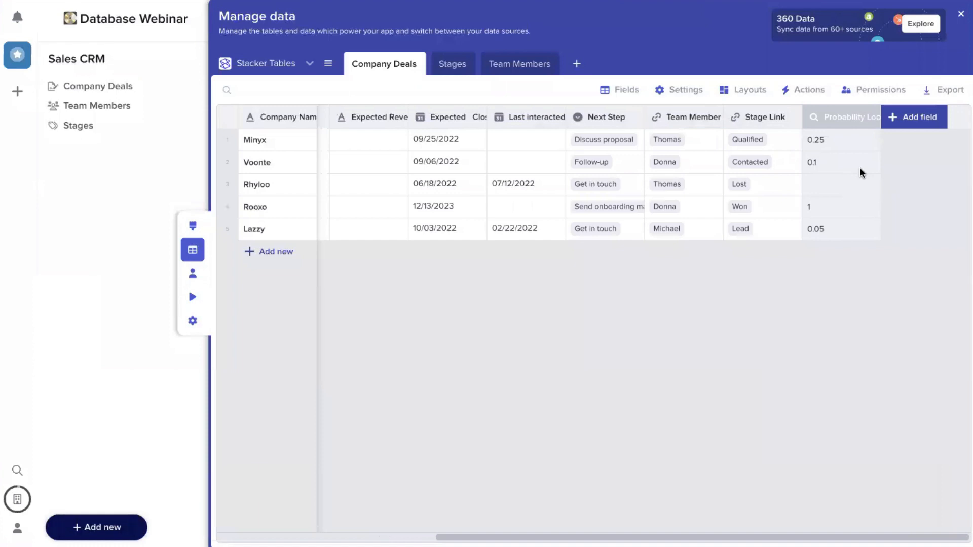
Step: Change the Stage Link of the Voonte deal to Proposal made
click(777, 163)
click(777, 163)
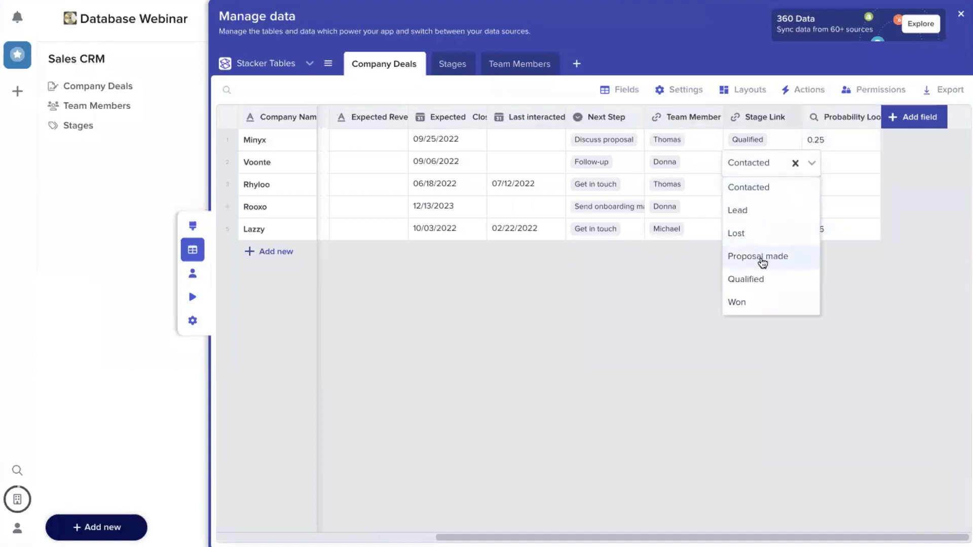
click(761, 257)
click(875, 324)
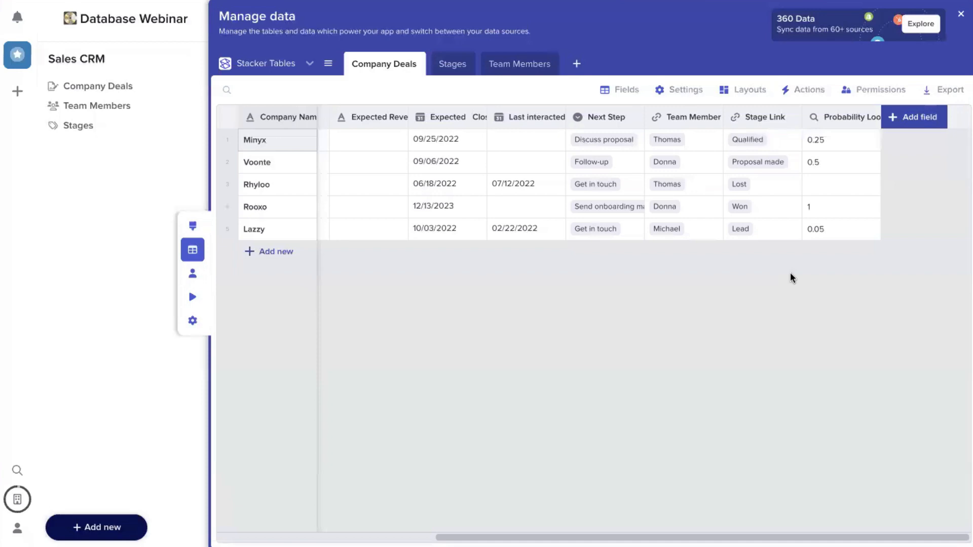
Step: Check the Value and Probability Lookup columns, and start a new Formula field named Expected Revenue in Company Deals
scroll(790, 273, left, 6)
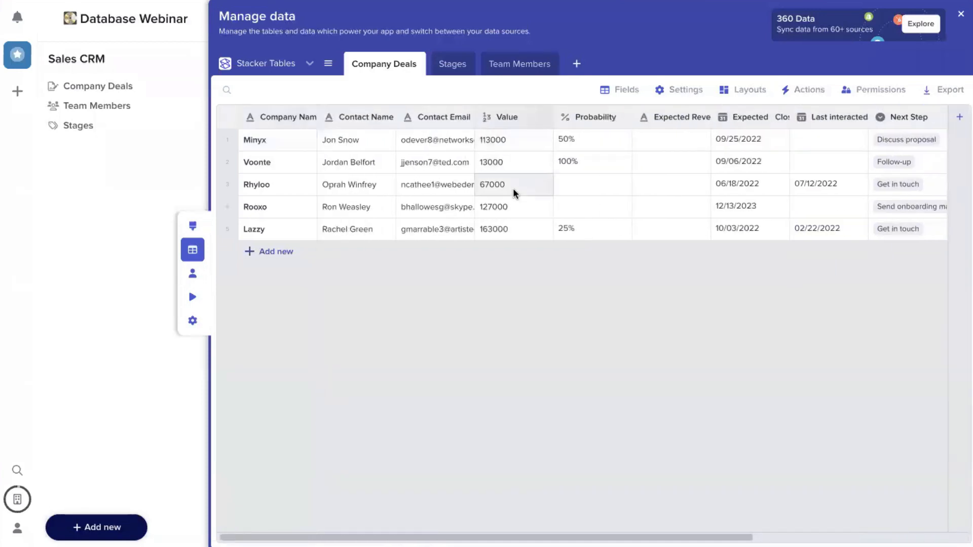
scroll(567, 220, right, 5)
scroll(567, 224, right, 2)
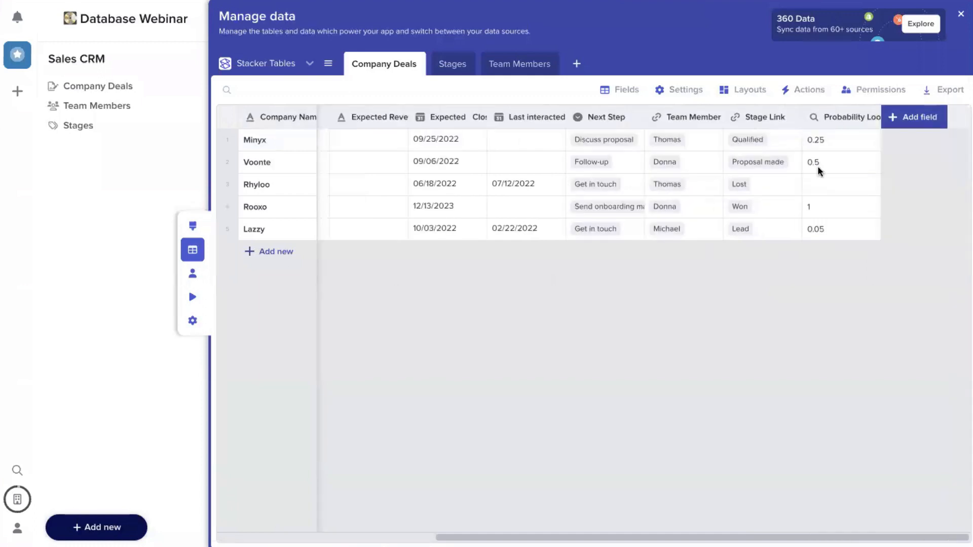
click(925, 127)
text(Expected Revenue)
key(Tab)
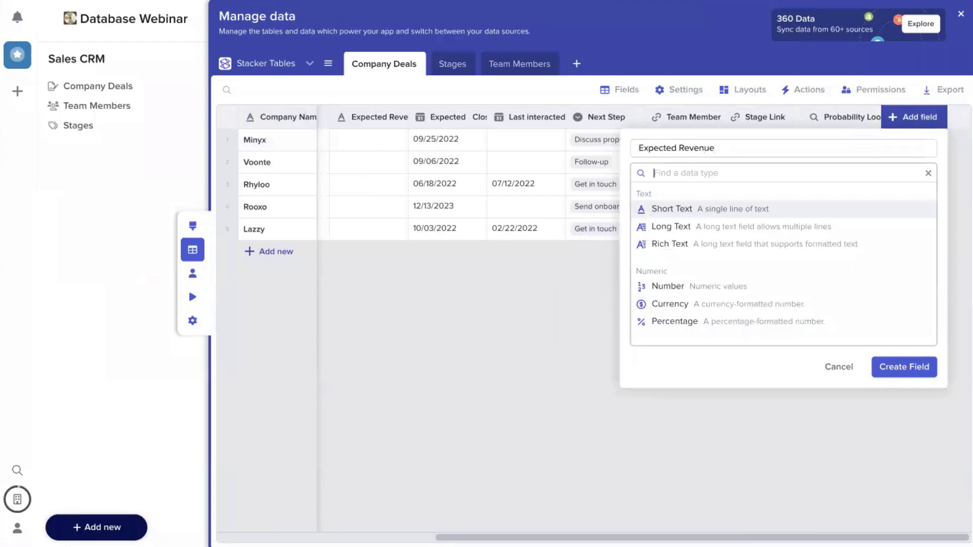
text(for)
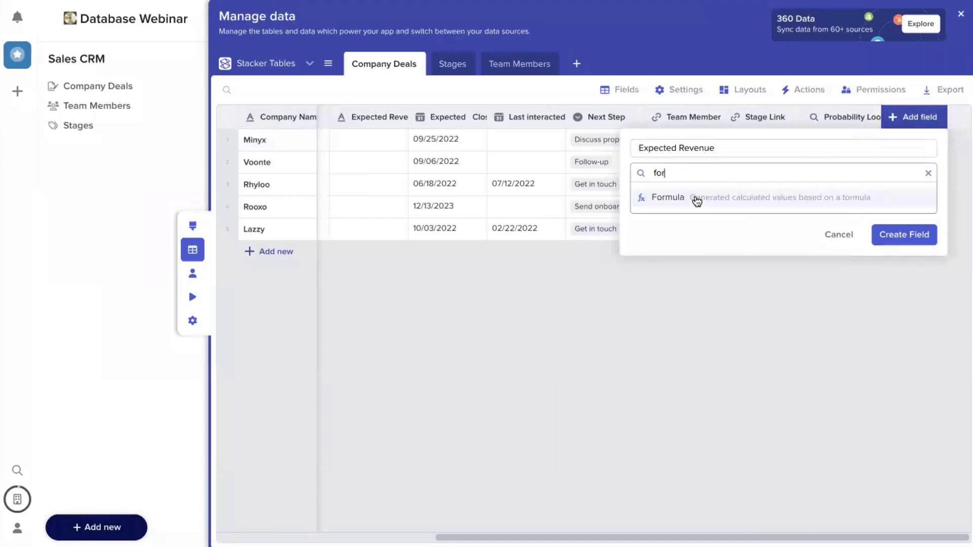
click(697, 201)
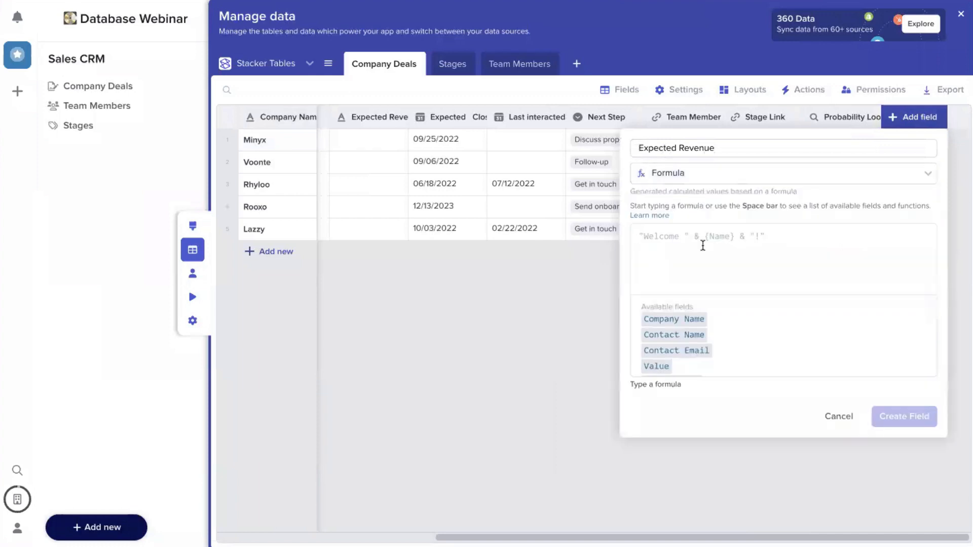
Step: Review the available fields and functions, set the formula to {Probability Lookup}*{Value}, and create the Expected Revenue field
scroll(688, 339, down, 5)
scroll(687, 342, down, 5)
scroll(688, 342, down, 1)
scroll(688, 342, up, 7)
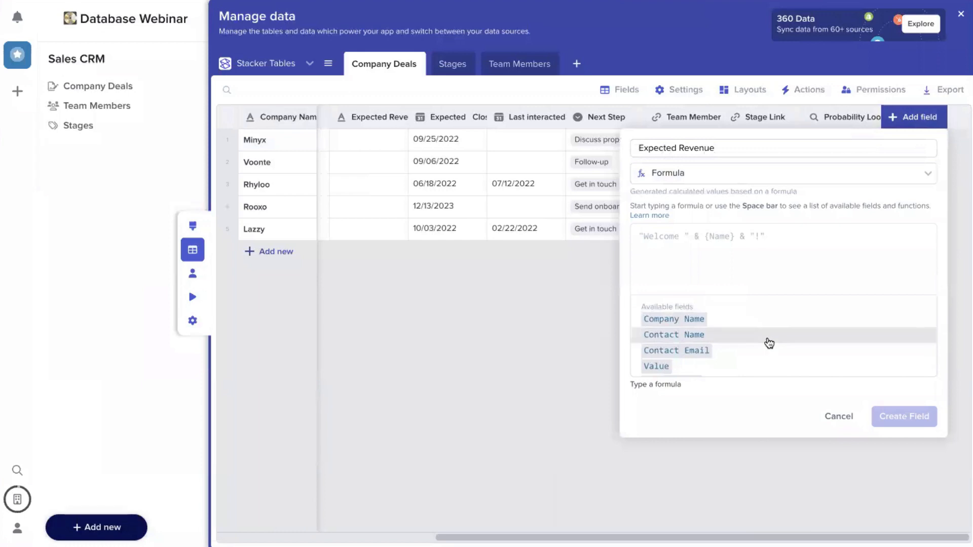
scroll(768, 343, down, 5)
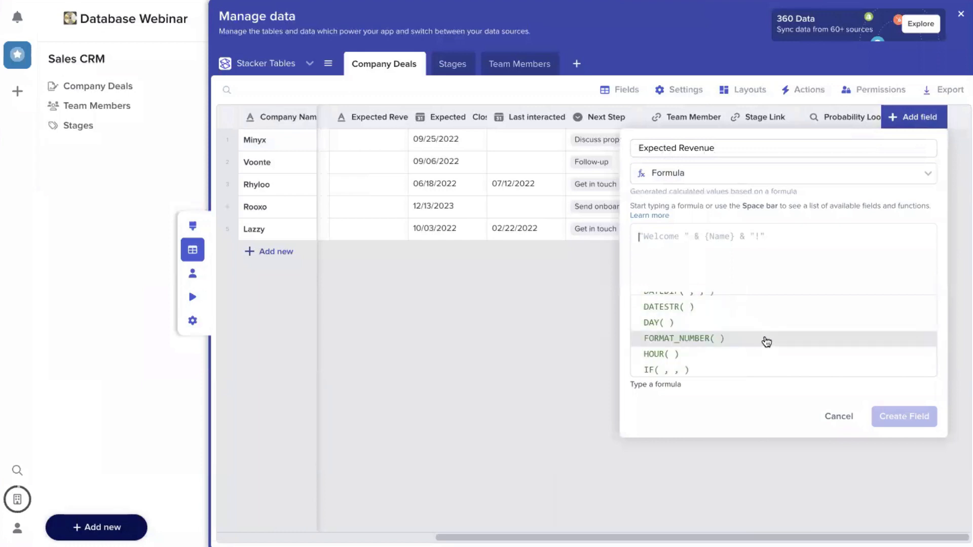
scroll(766, 342, up, 5)
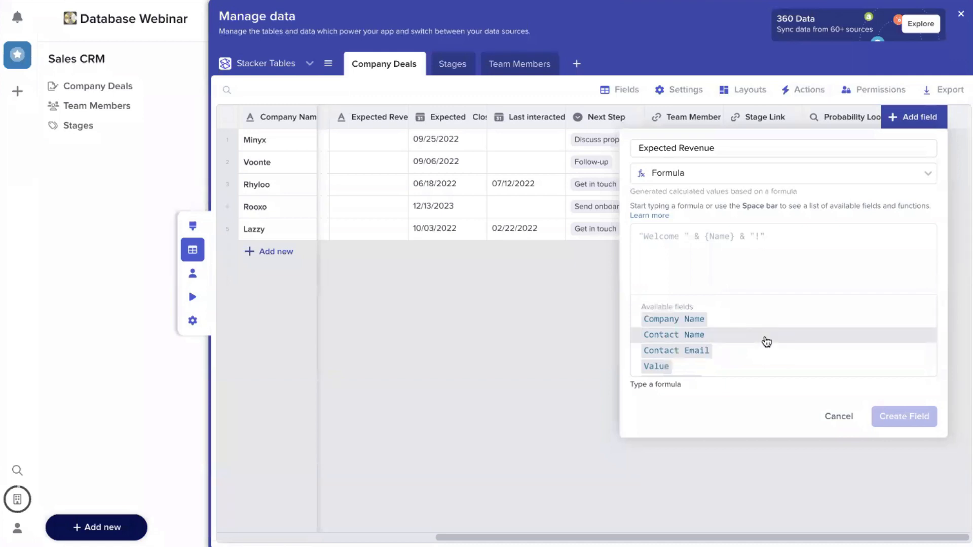
text(pro)
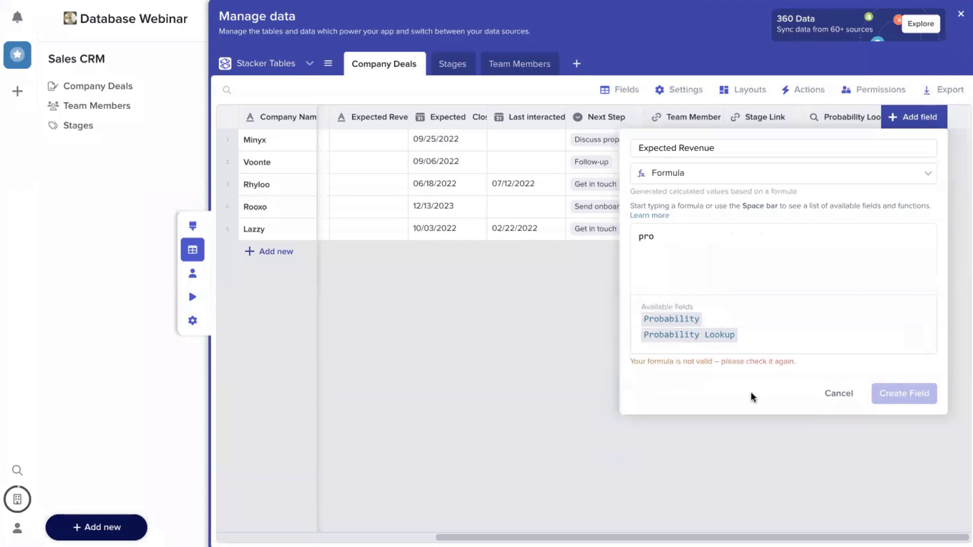
click(724, 335)
text(*)
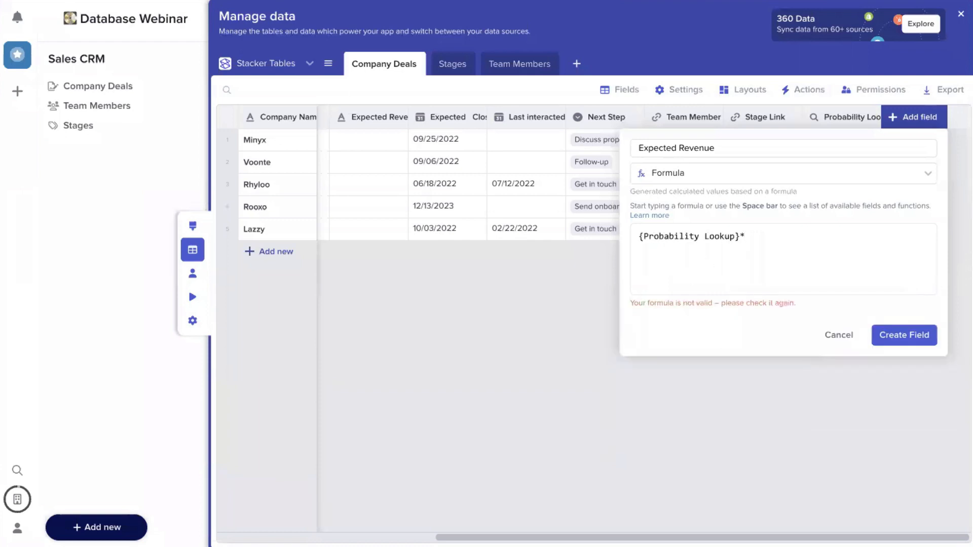
text(val)
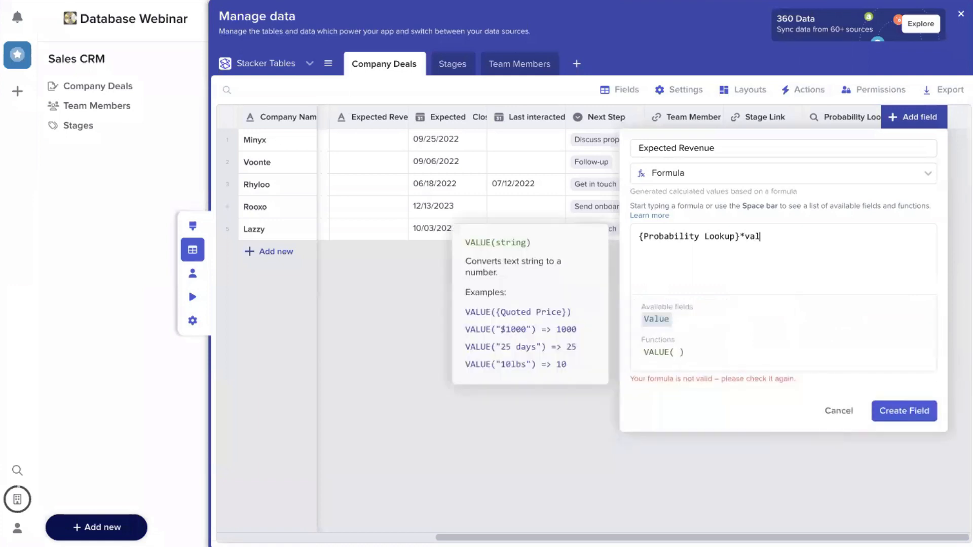
click(752, 321)
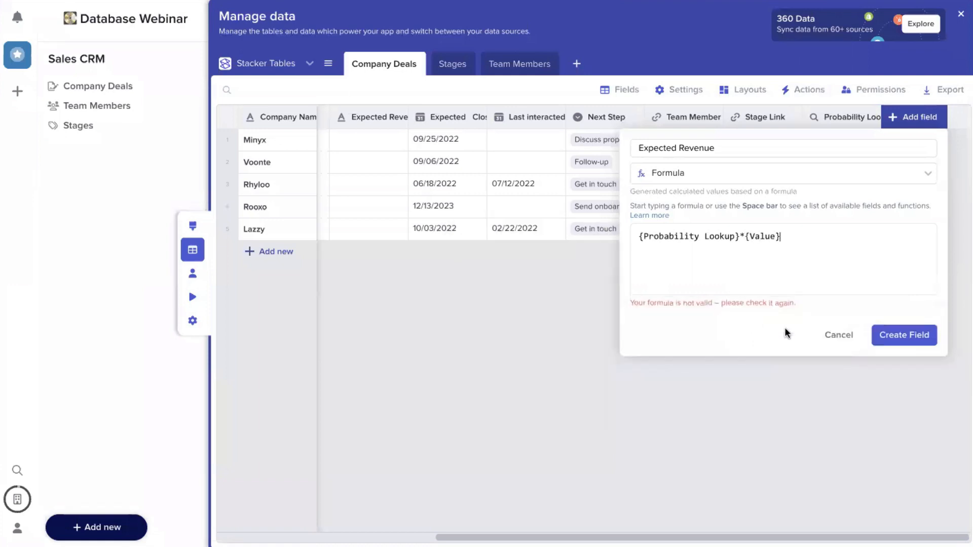
click(906, 338)
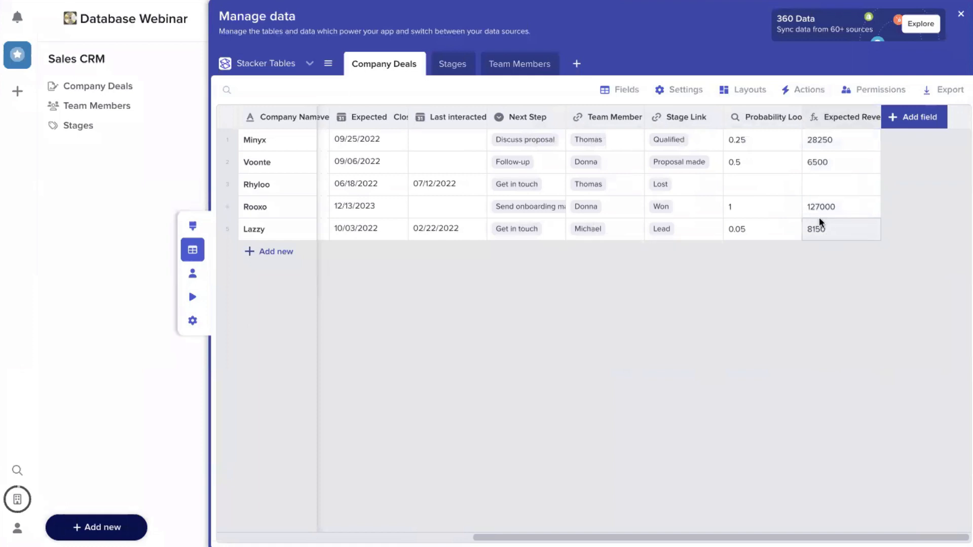
Step: Change the Stage Link of the Rooxo deal to Lead and check the row's recalculated fields
click(673, 205)
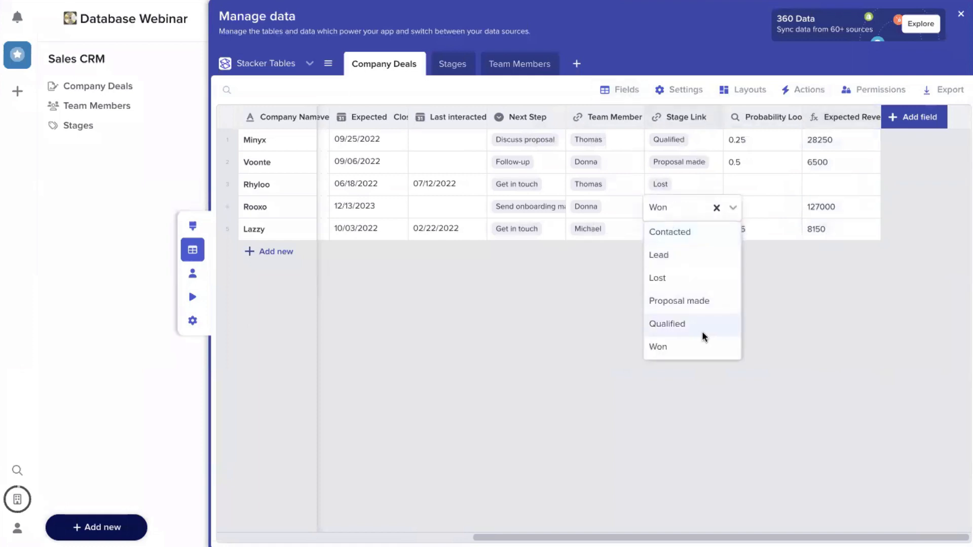
click(659, 254)
click(822, 350)
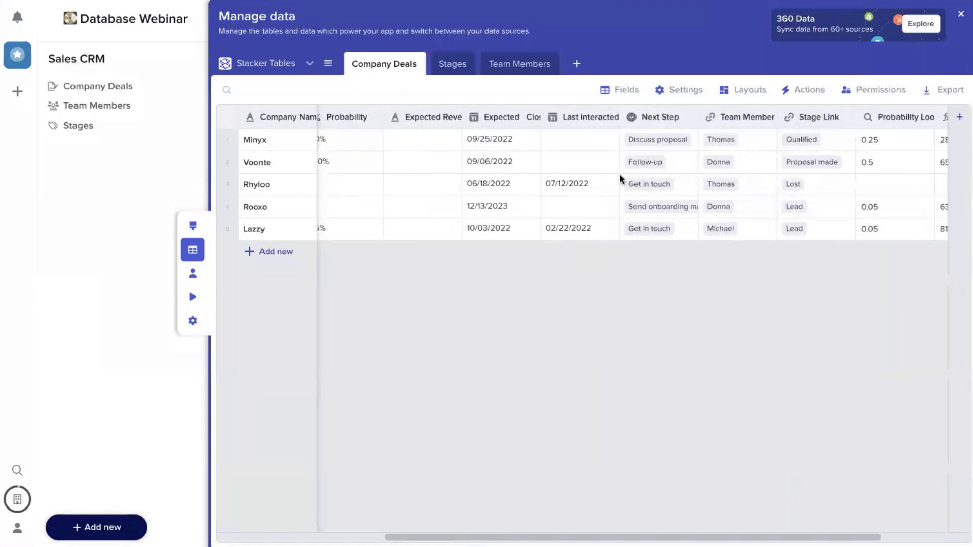
scroll(620, 174, left, 4)
scroll(567, 206, right, 1)
scroll(568, 205, right, 5)
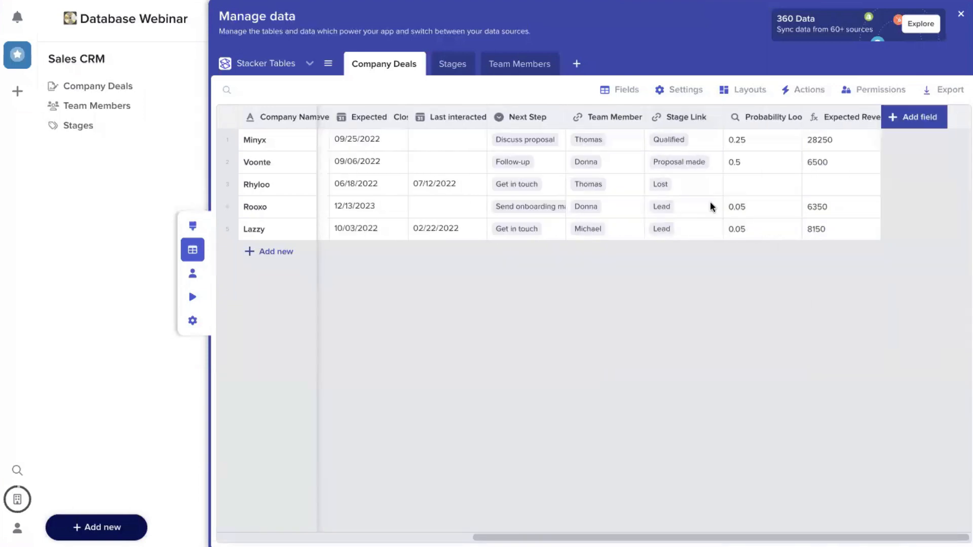
Step: Add a field named Last modified with the Last Modified Time type to the Company Deals table
click(899, 125)
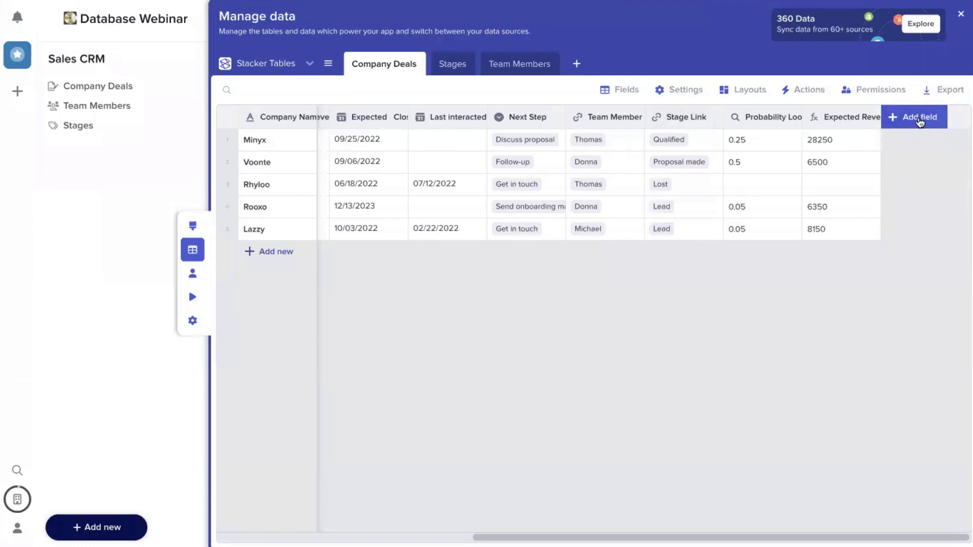
click(921, 122)
scroll(857, 228, down, 5)
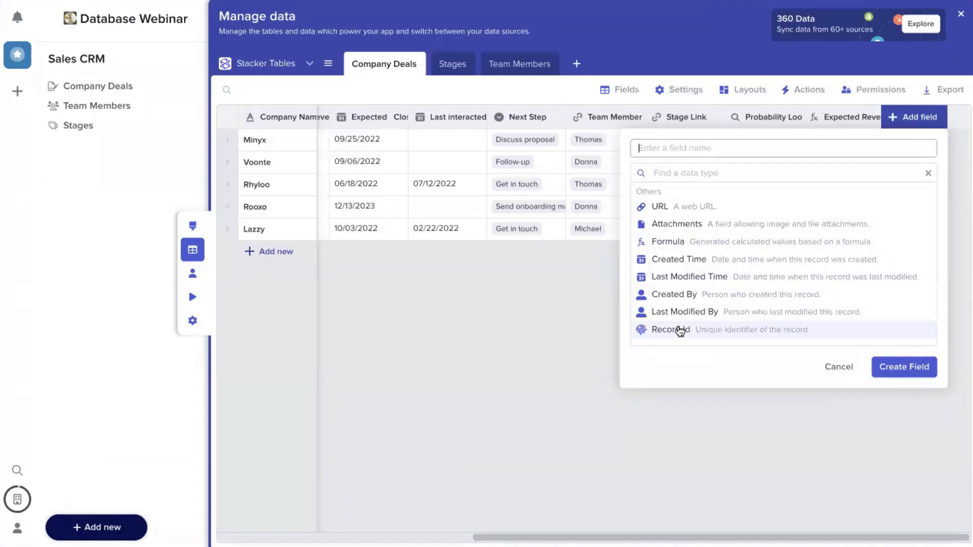
click(692, 277)
click(835, 147)
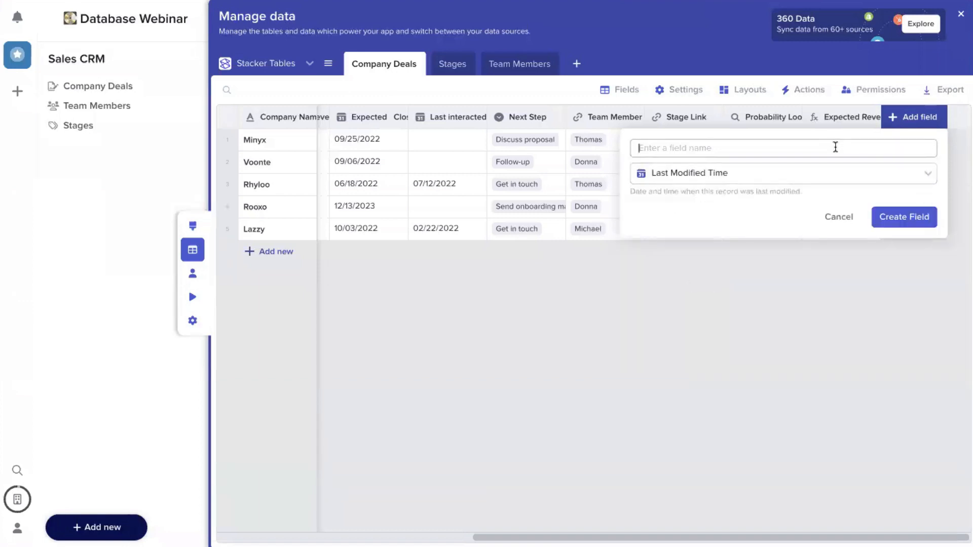
text(Lo)
key(BackSpace)
text(ast mo)
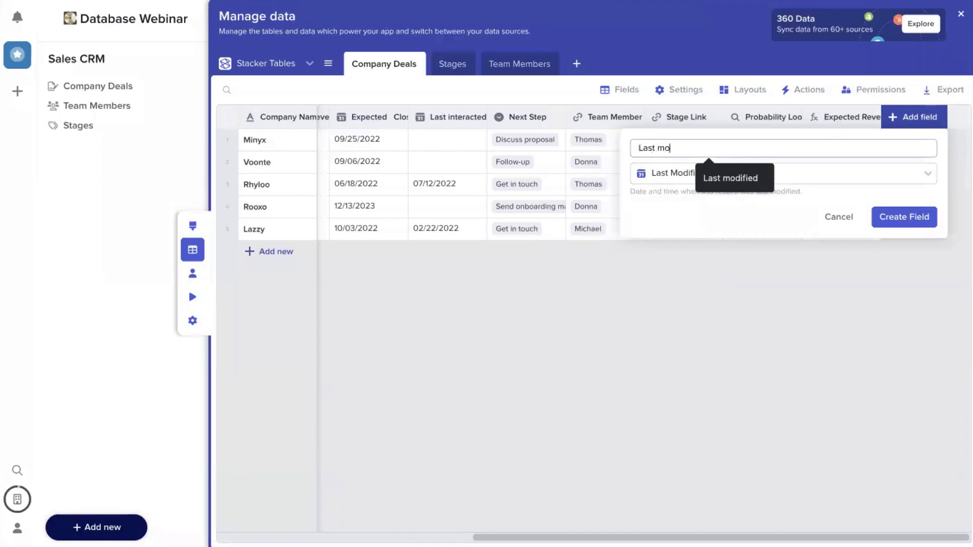
text(dified)
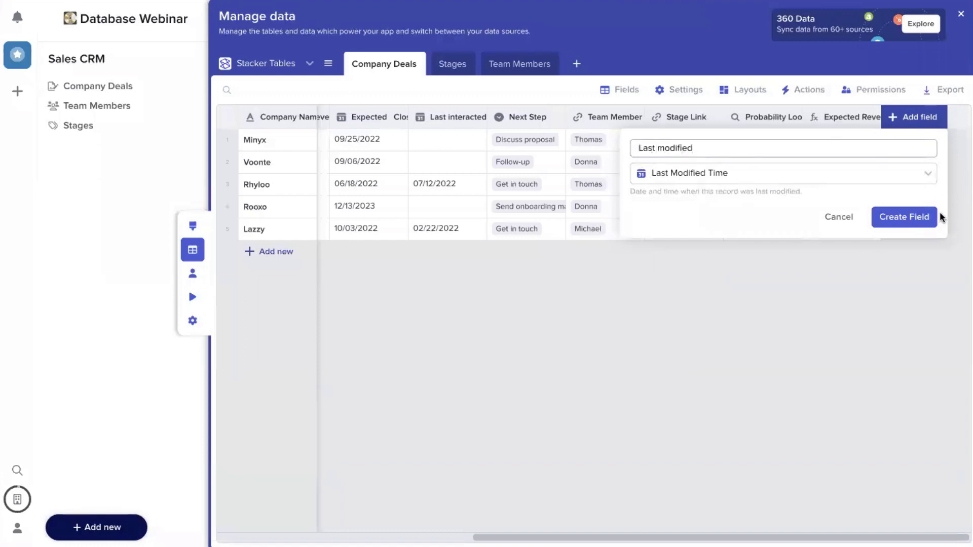
click(920, 224)
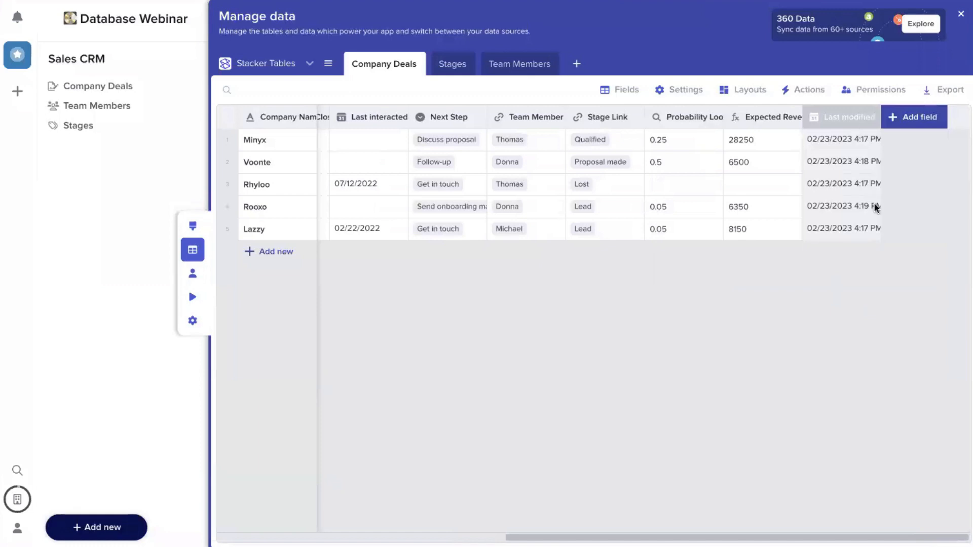
Step: Add a field named Modified by with the Last Modified By type to the Company Deals table
click(920, 120)
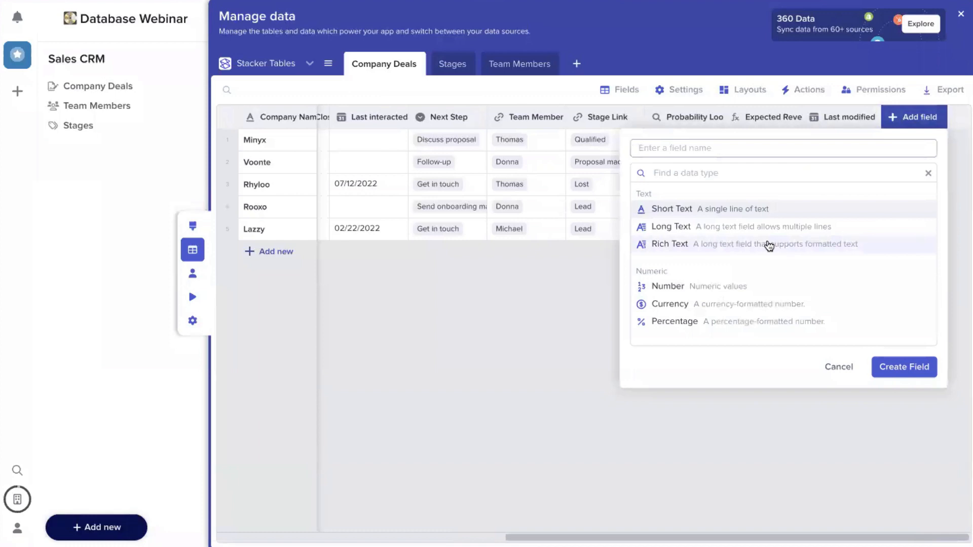
text(Modified by)
click(735, 173)
text(modi)
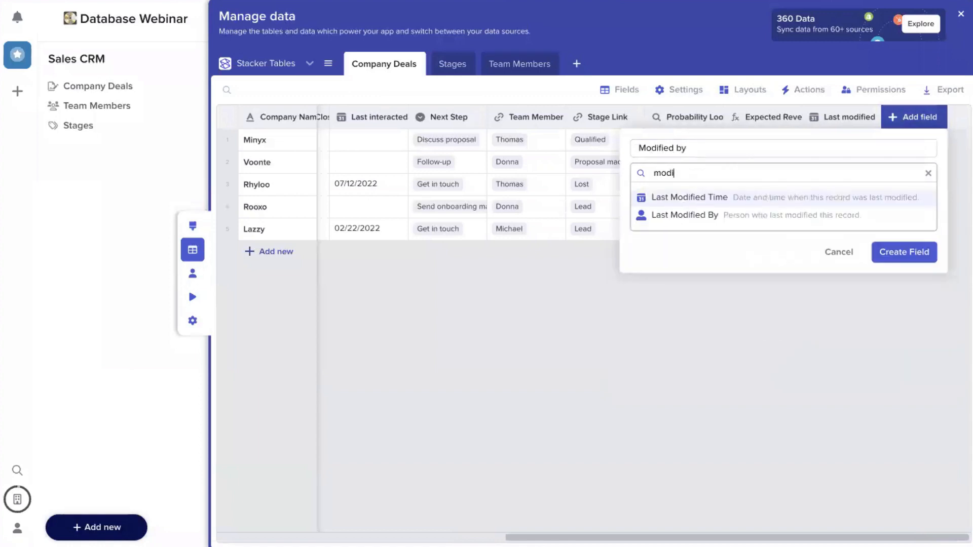
click(708, 214)
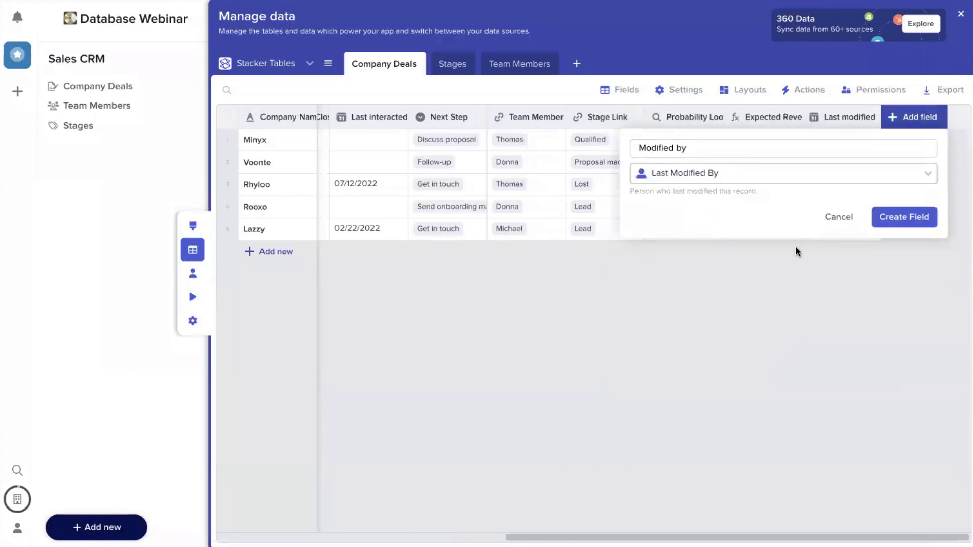
click(927, 219)
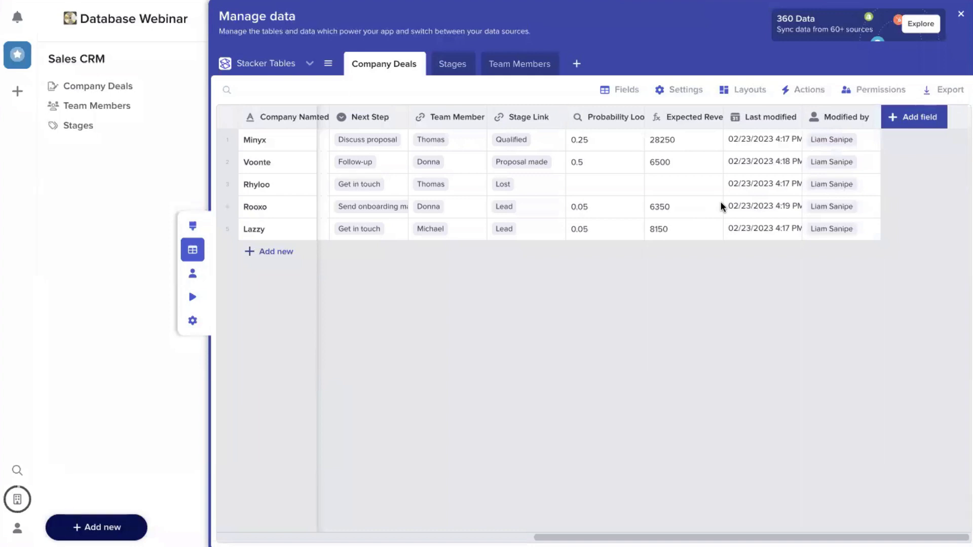
Step: In the Team Members table, start a new Roll-up Related Records field named Count of deals
click(518, 66)
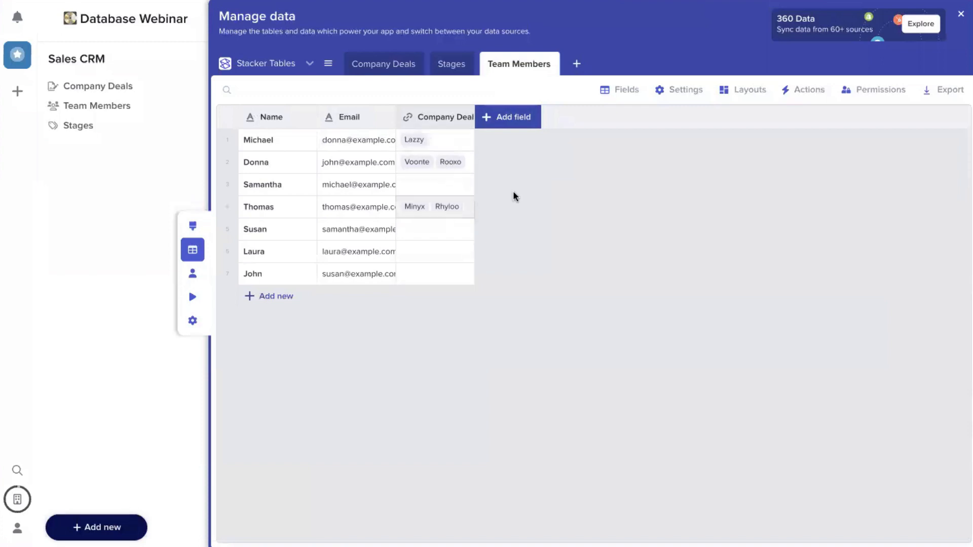
click(500, 131)
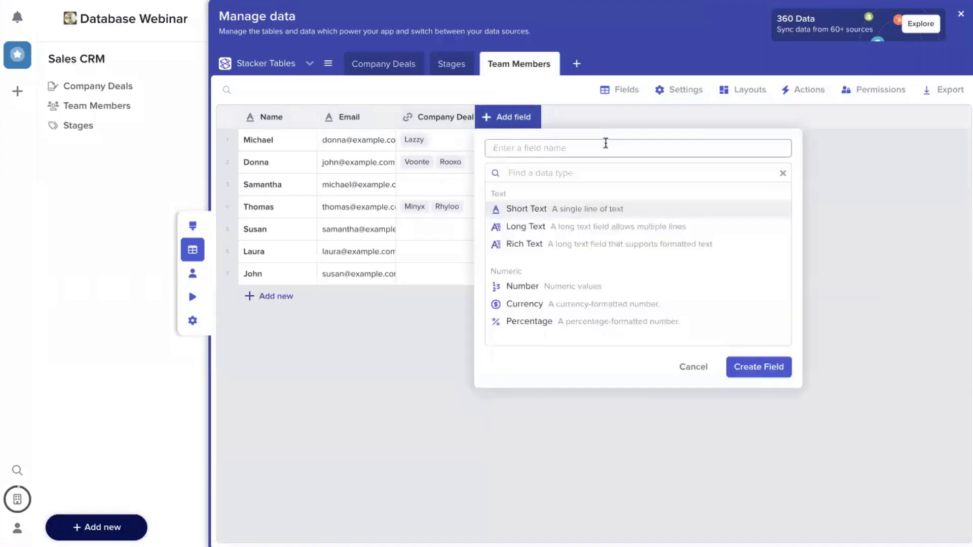
text(COUNT)
key(BackSpace)
key(BackSpace)
key(BackSpace)
key(BackSpace)
text(ount of deals)
key(Tab)
text(roll)
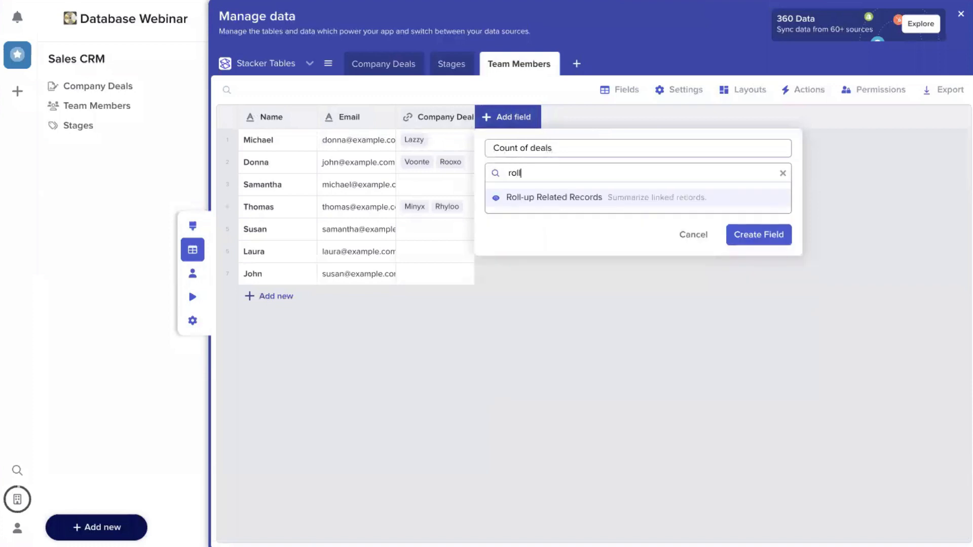
click(561, 200)
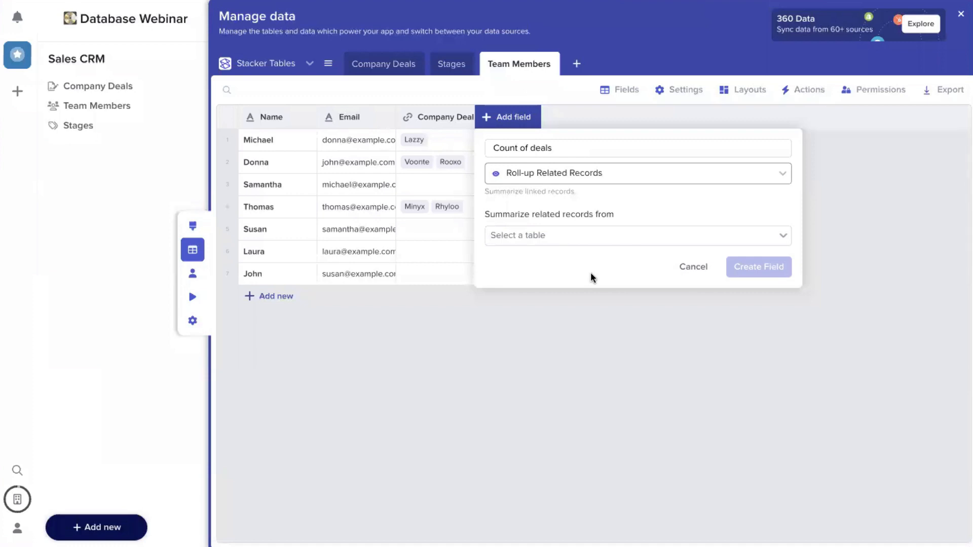
Step: Have the Count of deals roll-up show the number of related records from Company Deals, and create the field
click(542, 241)
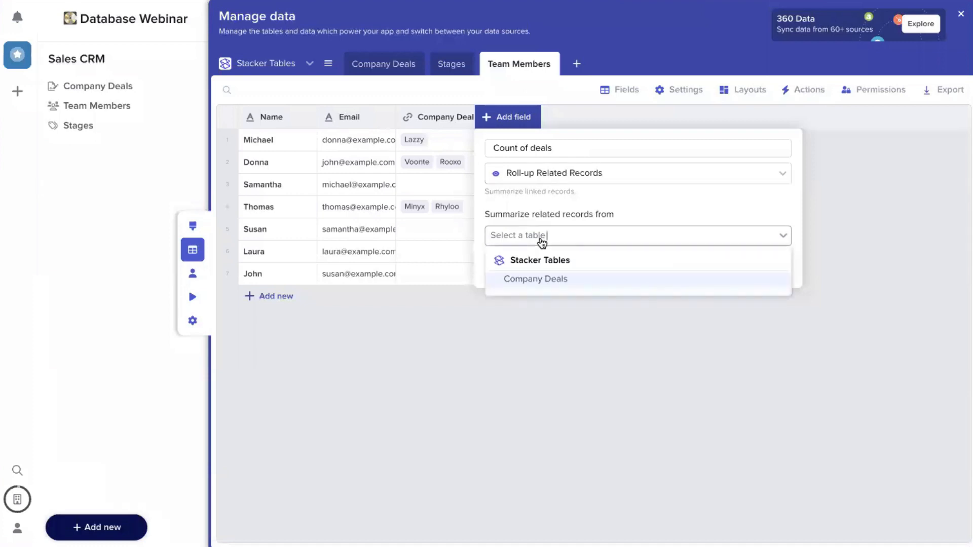
click(543, 278)
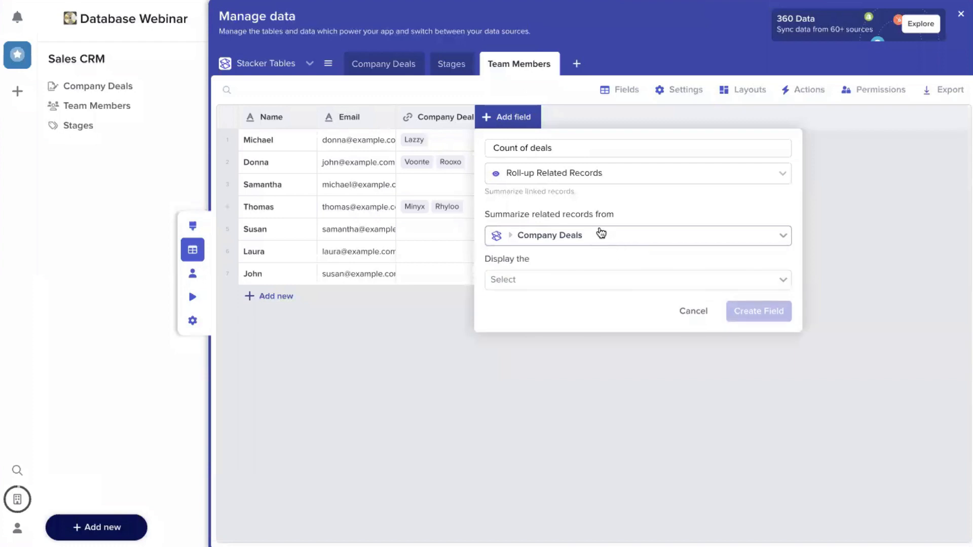
click(529, 280)
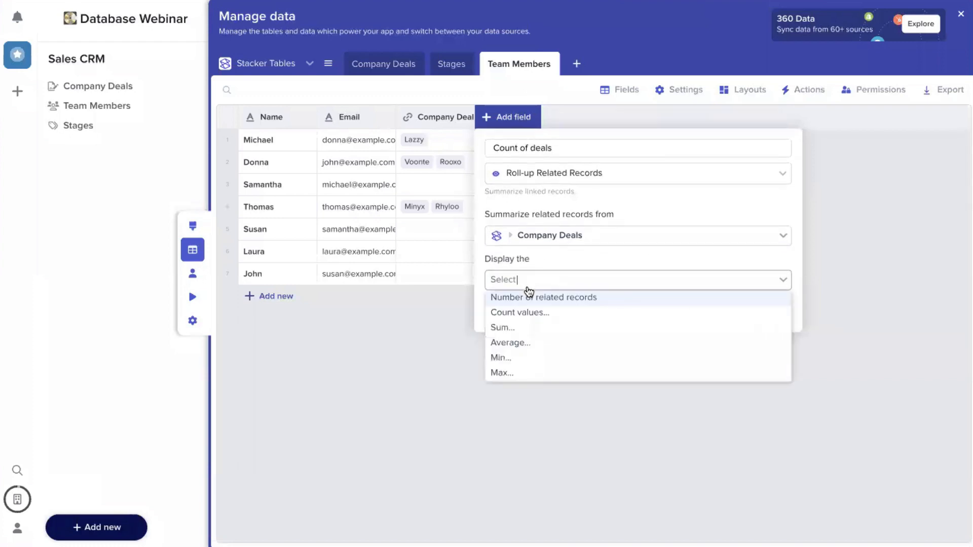
click(526, 296)
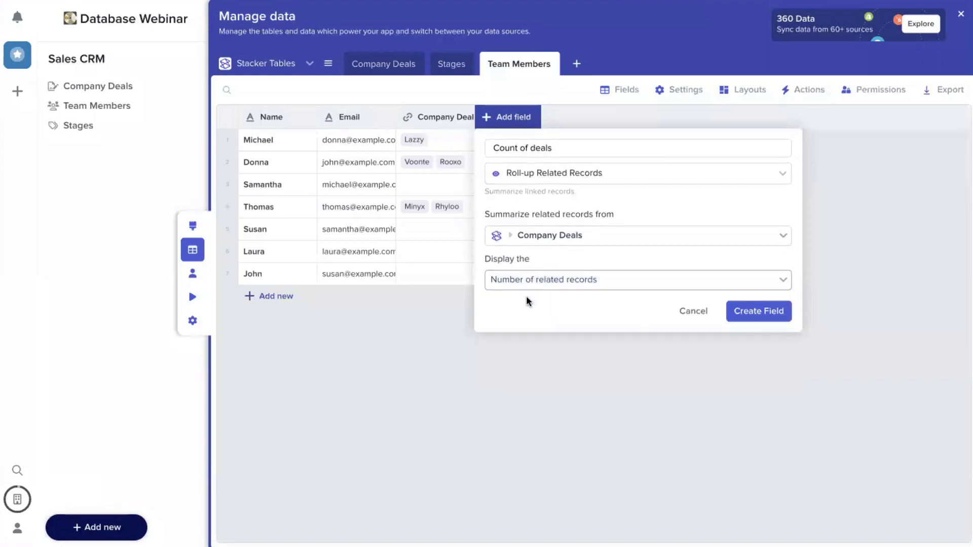
click(757, 317)
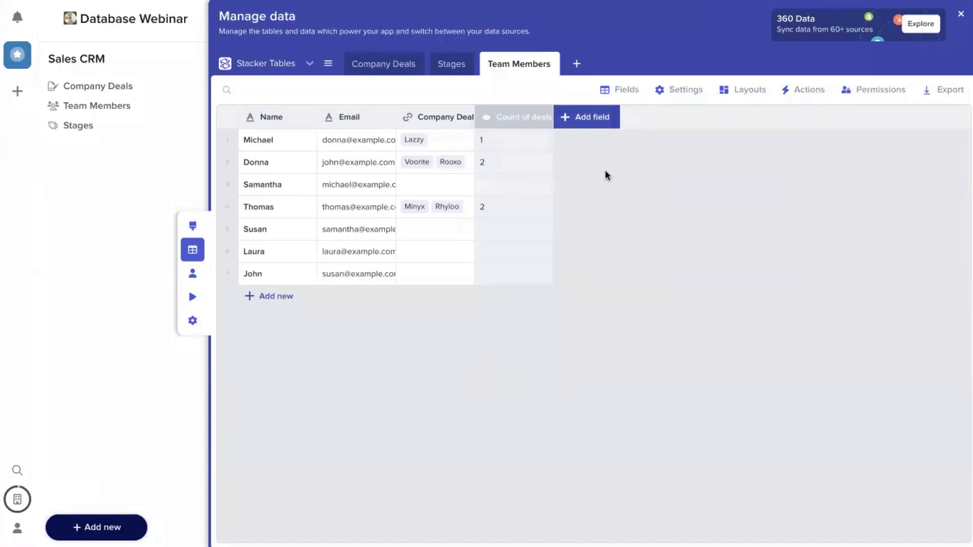
Step: Start another Roll-up Related Records field in Team Members named Sum of deals
click(593, 117)
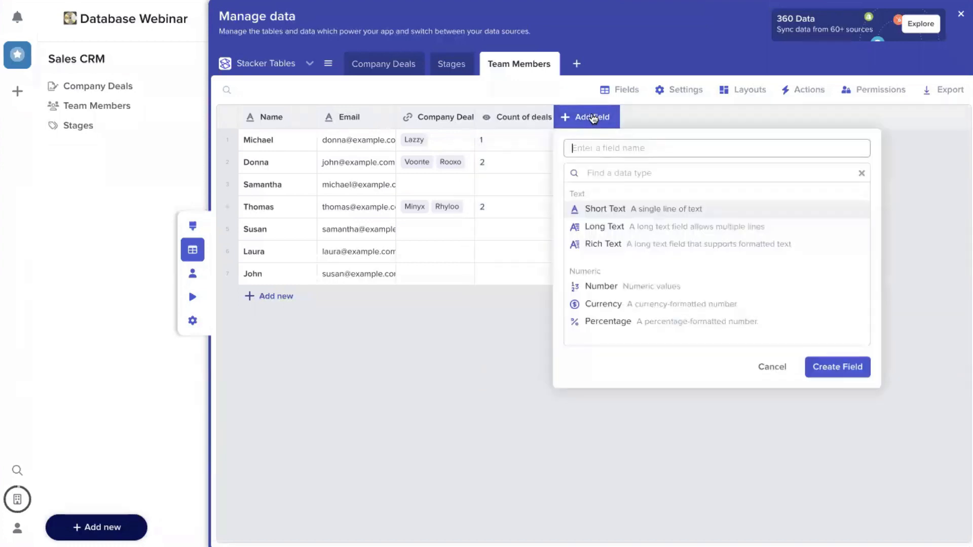
text(Sum of deals)
click(656, 170)
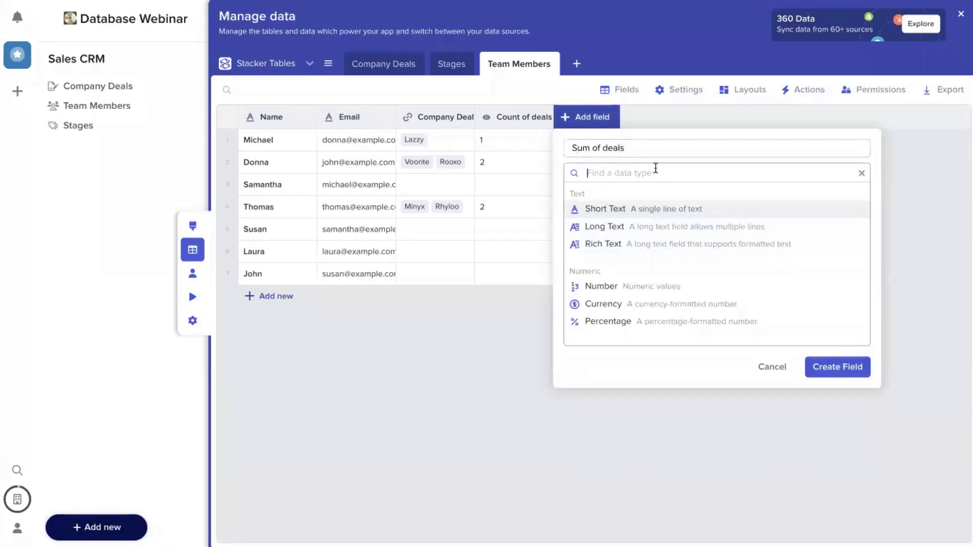
text(roll)
key(Return)
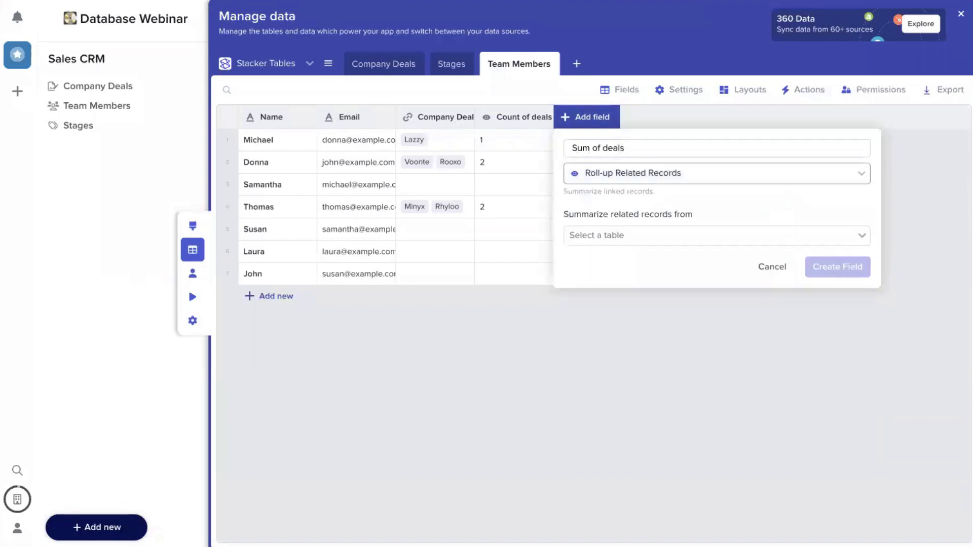
Step: Have the Sum of deals roll-up display the sum of Value from Company Deals, and create the field
click(584, 237)
click(646, 278)
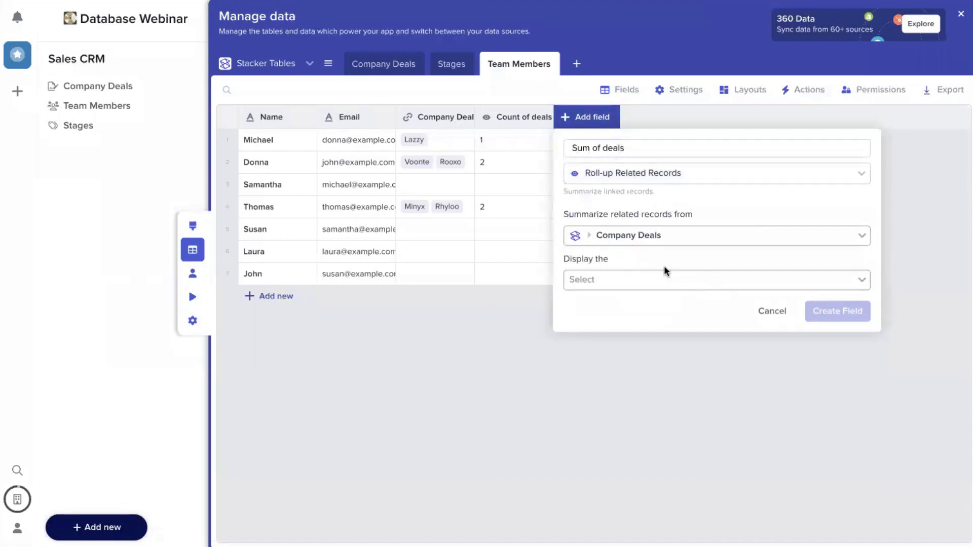
click(622, 287)
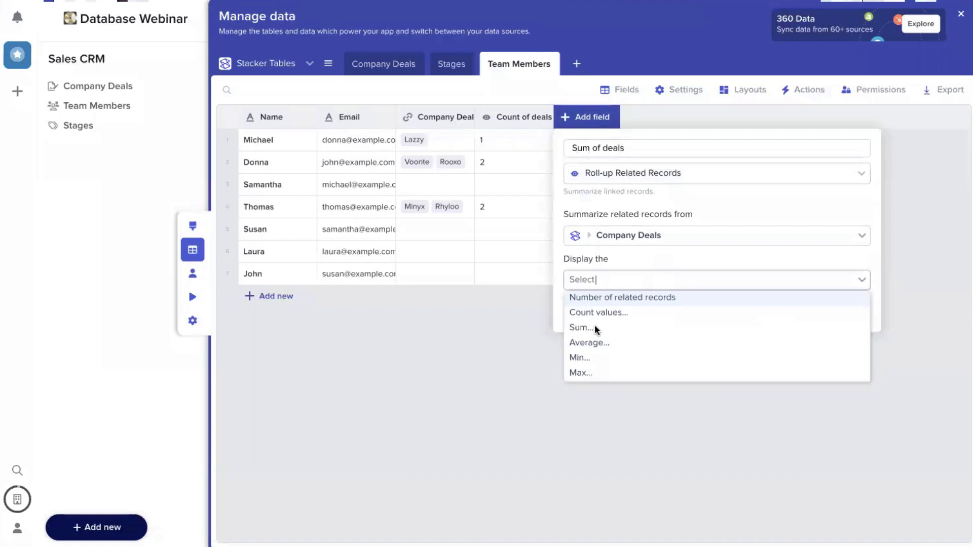
click(594, 326)
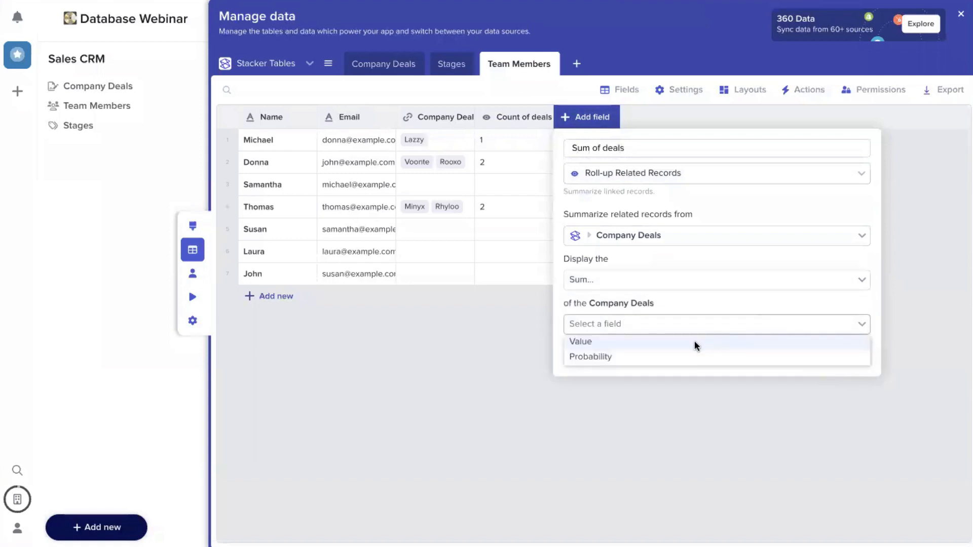
click(694, 341)
click(838, 354)
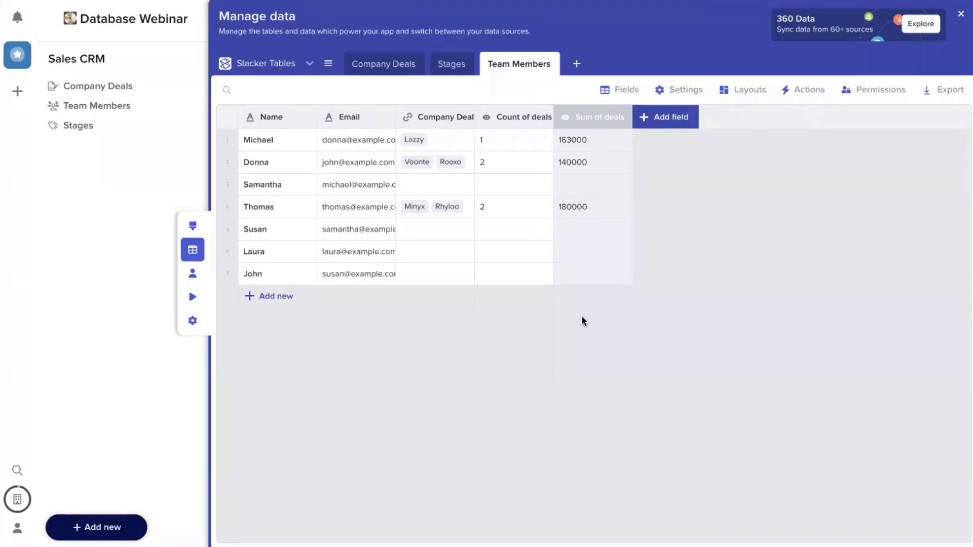
Step: Start a third Roll-up Related Records field in Team Members named Average Deal Size
click(672, 116)
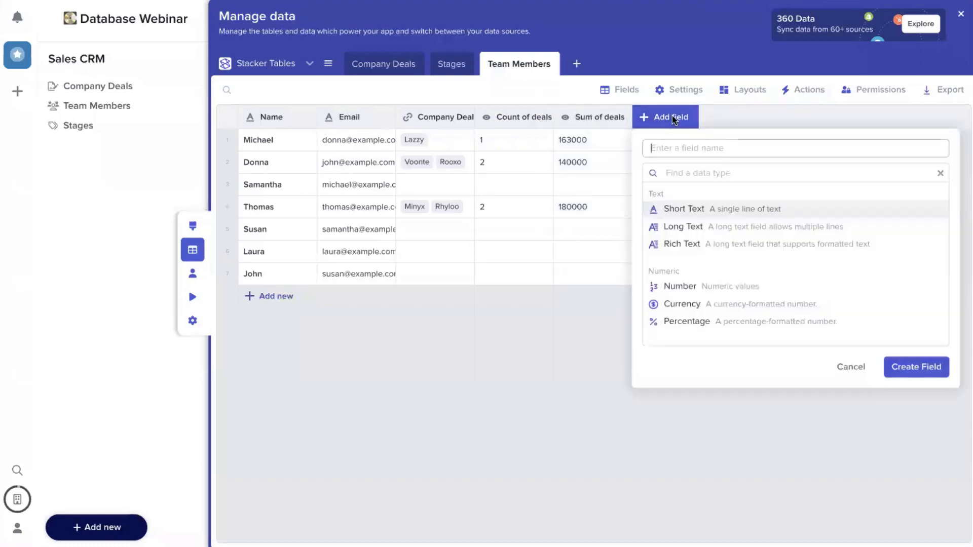
text(Average)
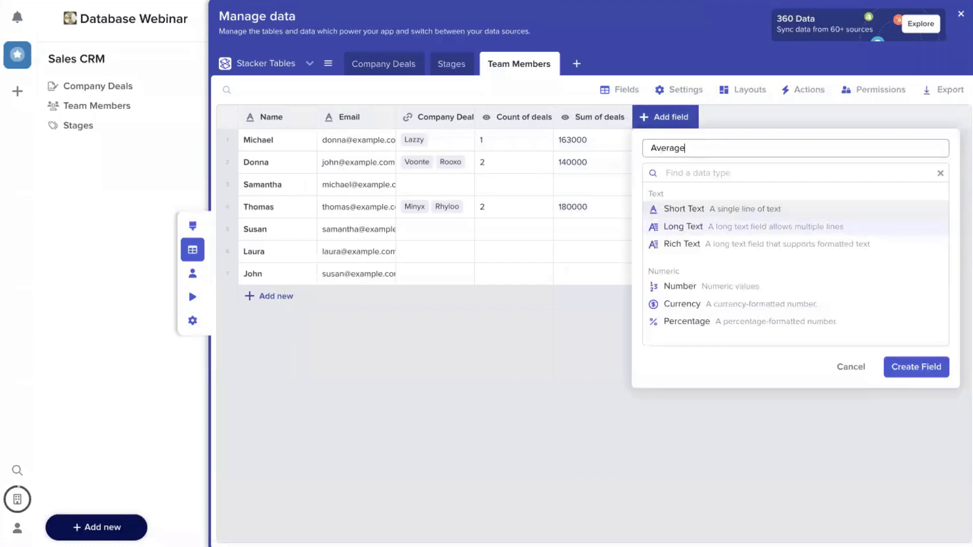
text( Deal Size)
key(Tab)
text(ro)
key(Down)
key(Down)
key(Return)
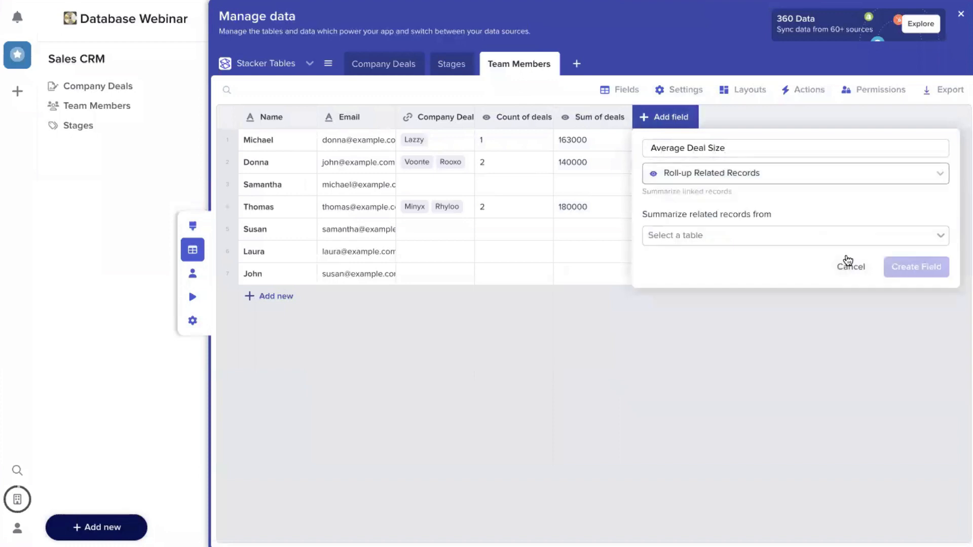
Step: Have the Average Deal Size roll-up display the average of Value from Company Deals, and create the field
click(817, 234)
click(735, 278)
click(700, 280)
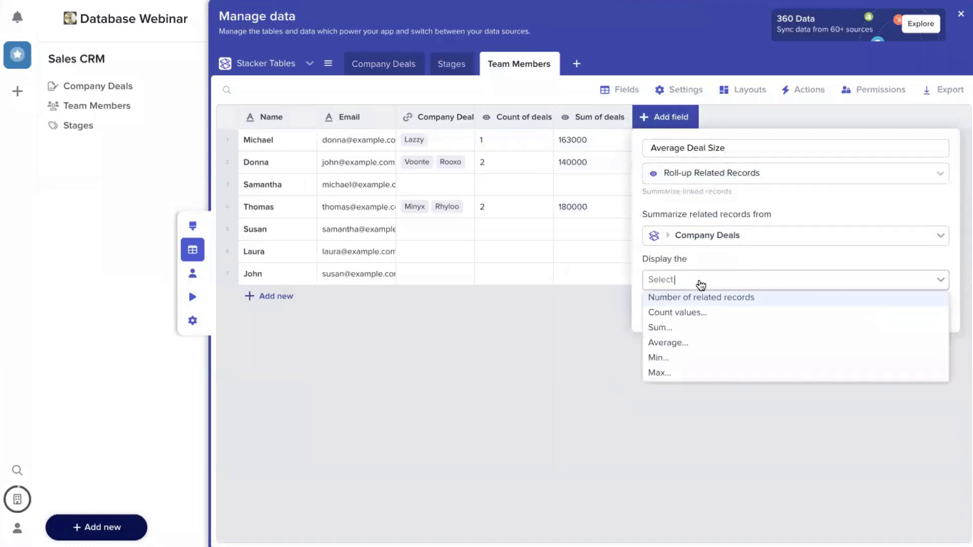
click(674, 342)
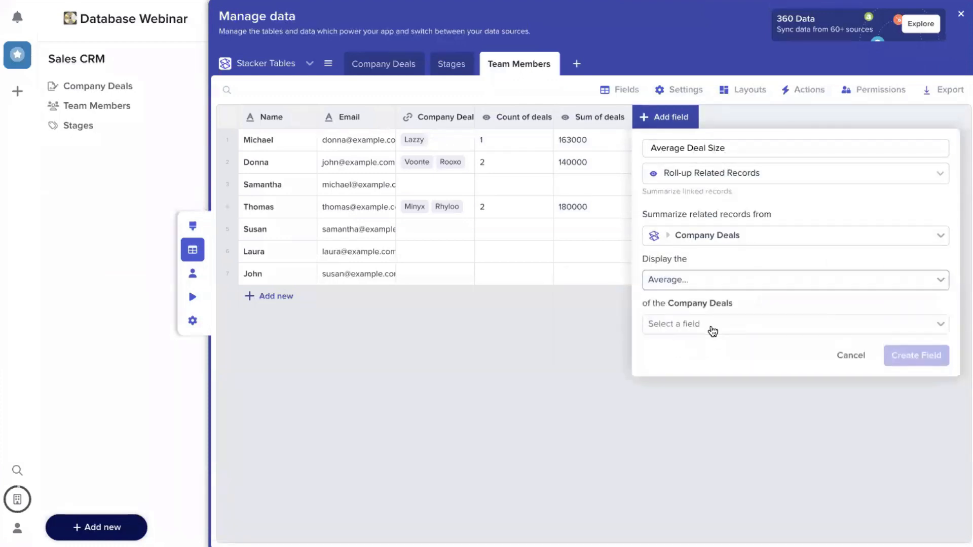
click(709, 324)
click(684, 342)
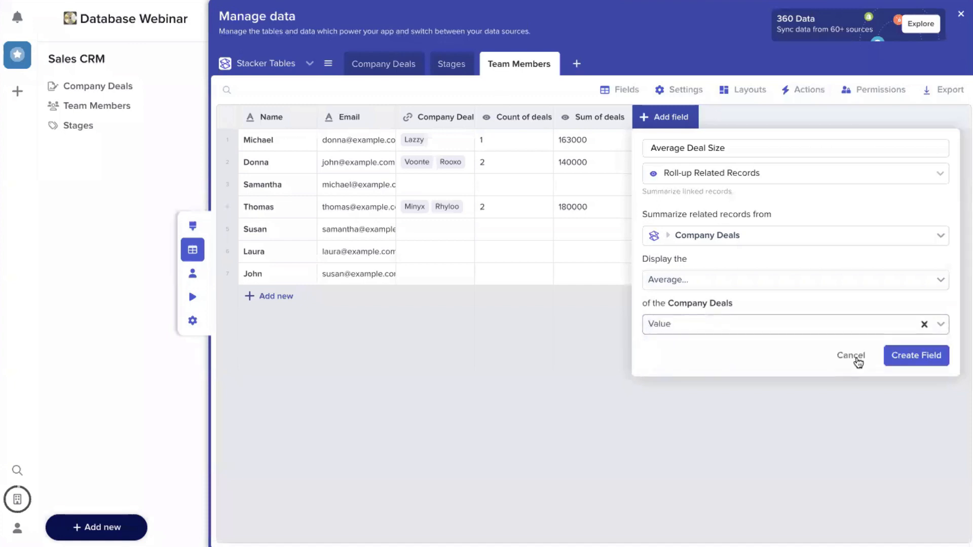
click(908, 358)
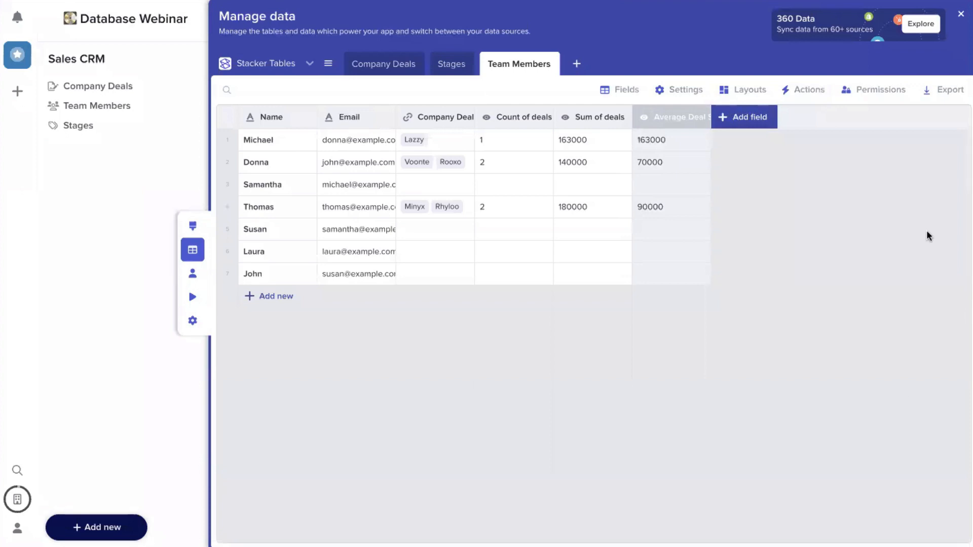
click(421, 66)
click(443, 68)
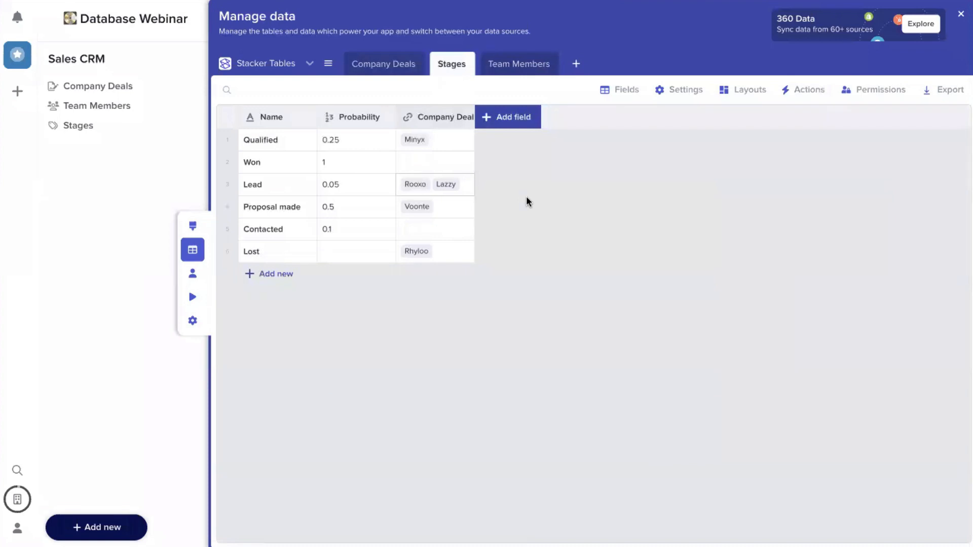
click(512, 118)
text(Pipeline Value)
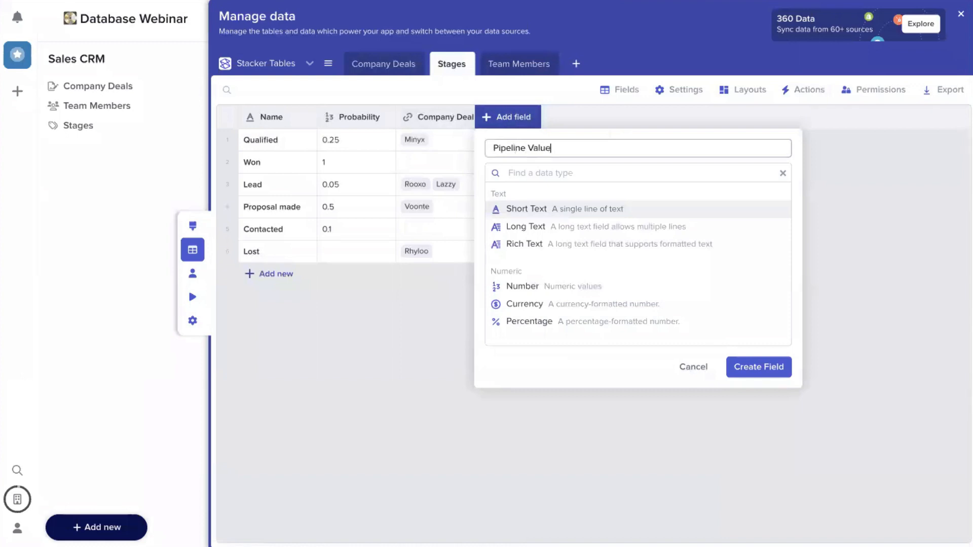
click(557, 172)
text(roll)
key(Return)
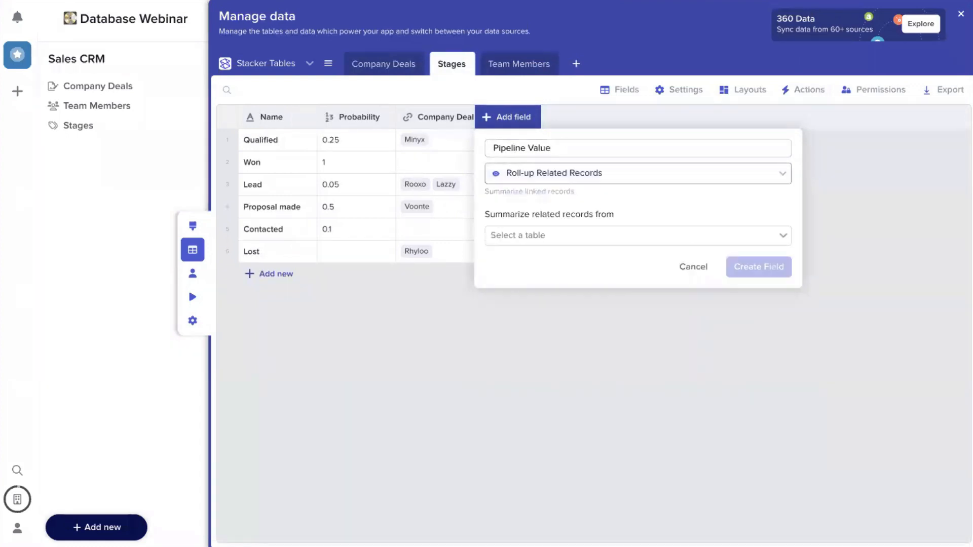
click(619, 244)
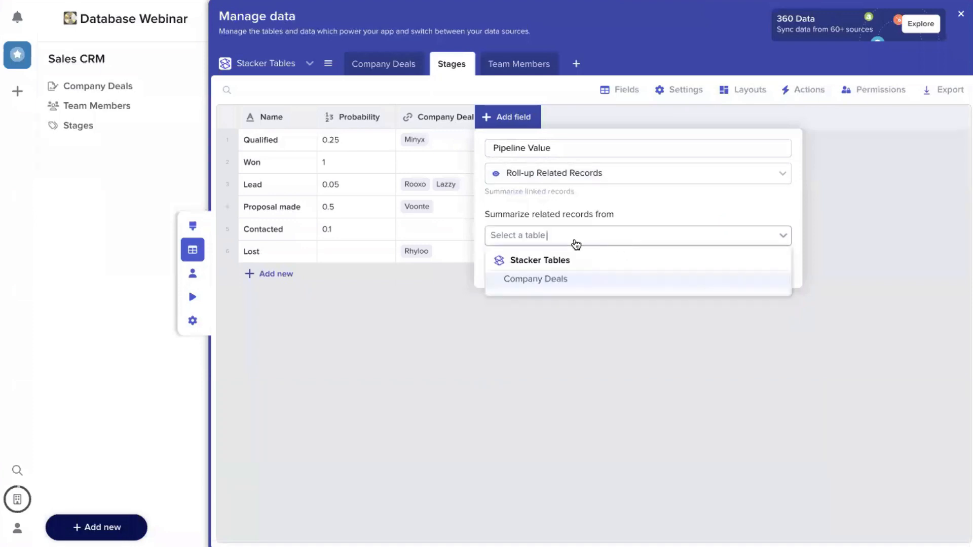
click(554, 277)
click(557, 278)
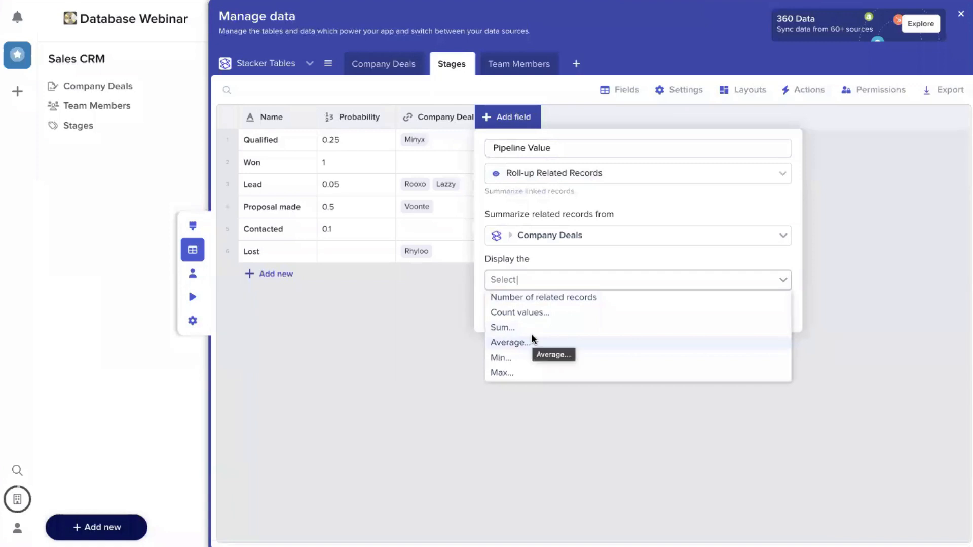
click(342, 431)
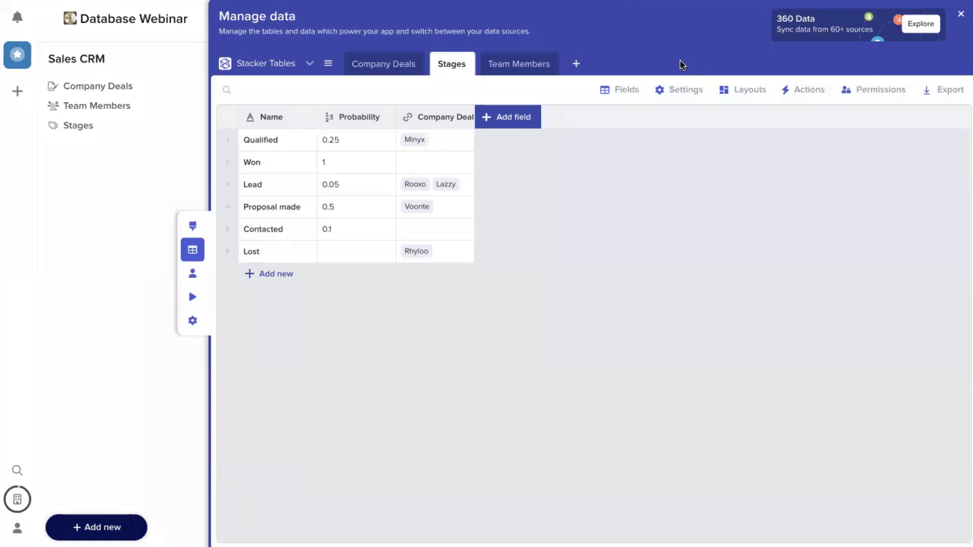
Step: Add Google Sheets as a new data source and authorize access with the Google account
click(377, 63)
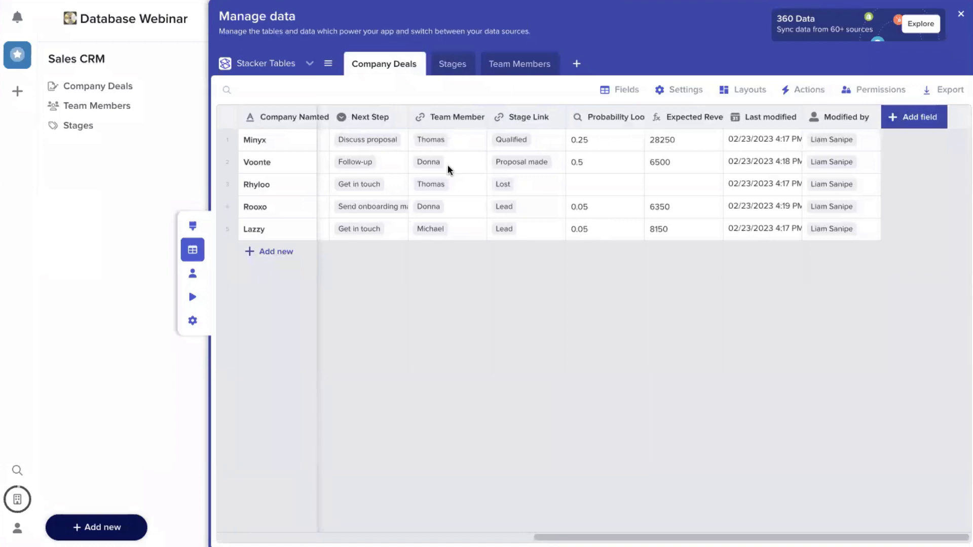
click(286, 67)
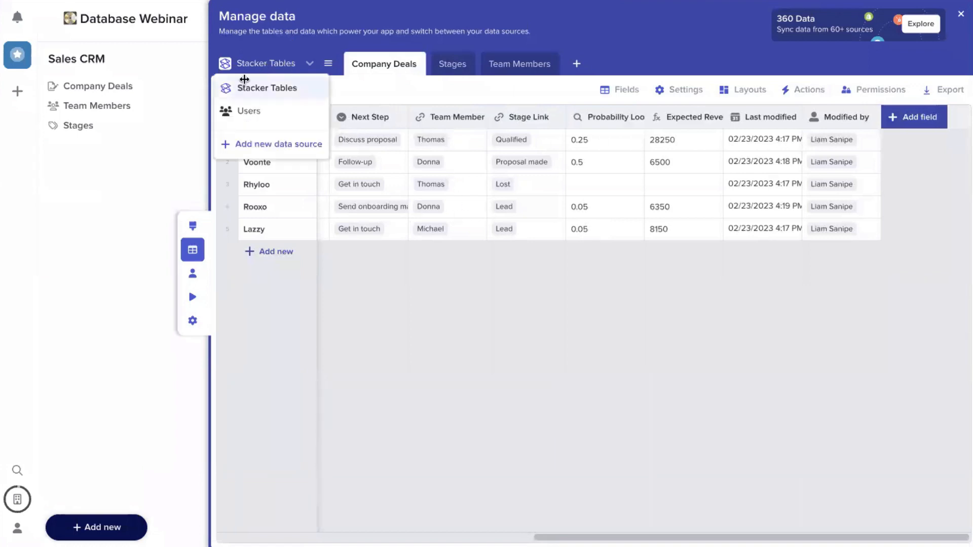
click(353, 244)
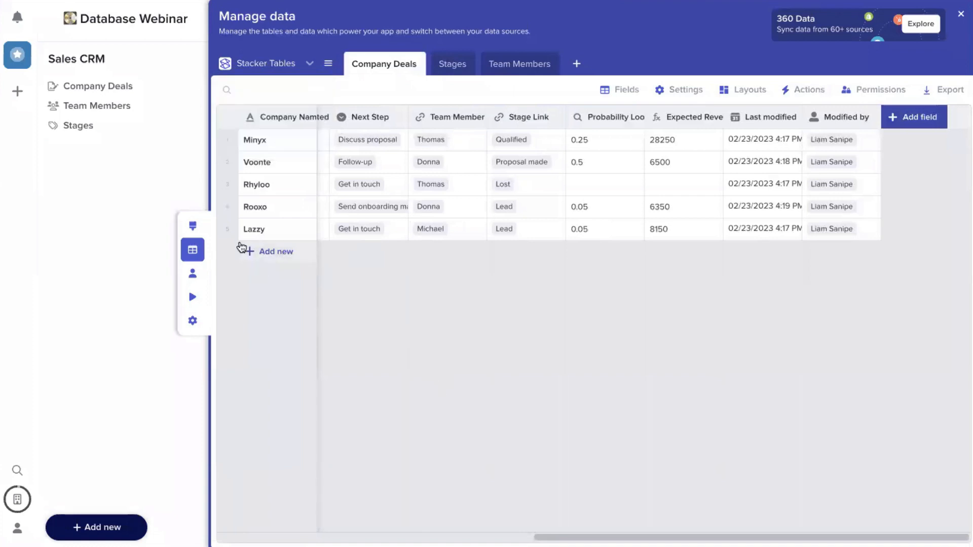
click(277, 63)
click(279, 145)
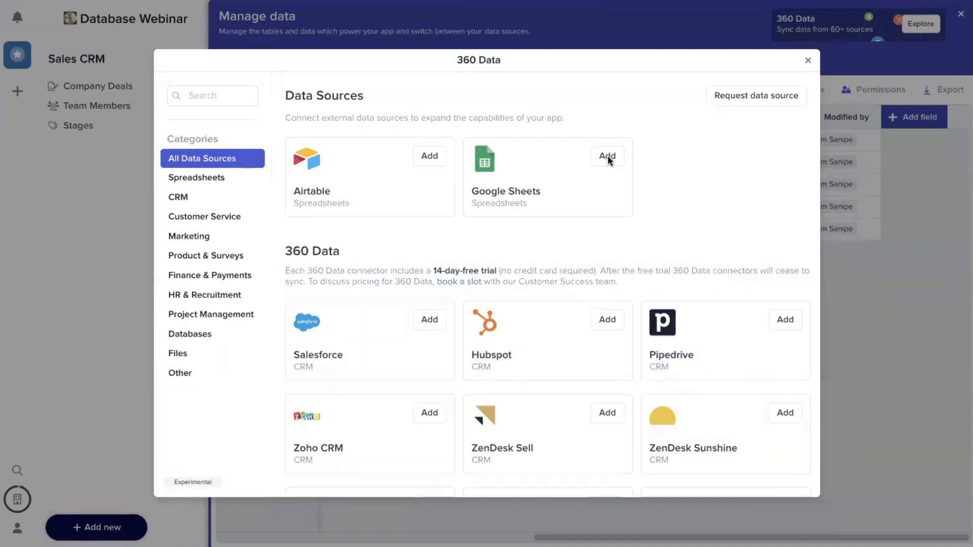
click(607, 156)
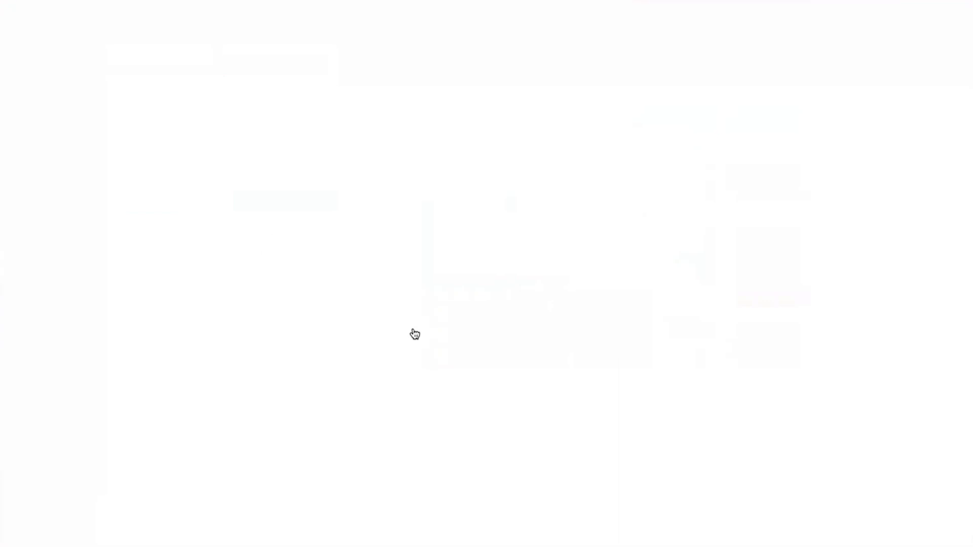
click(442, 219)
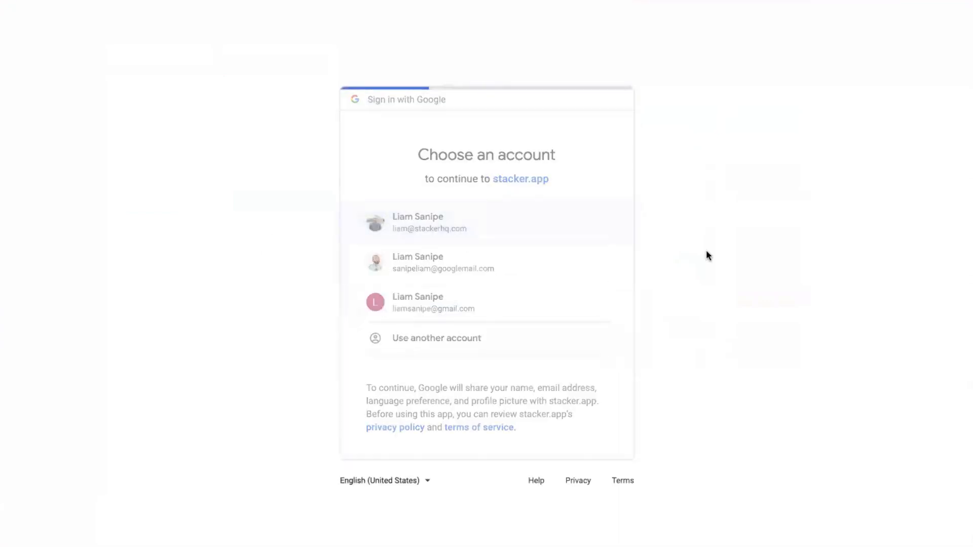
click(563, 427)
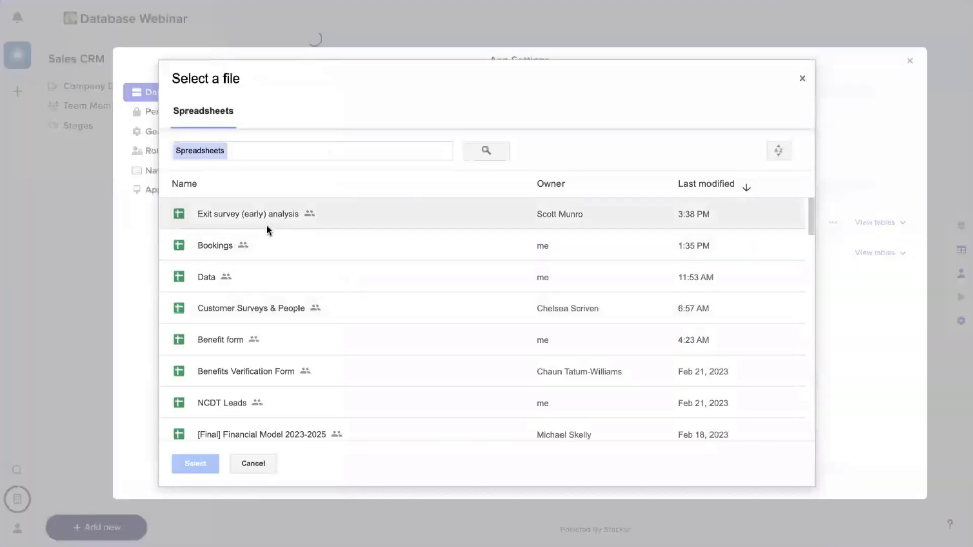
Step: Import the Bookings spreadsheet, finish the import, and close the app settings
click(275, 247)
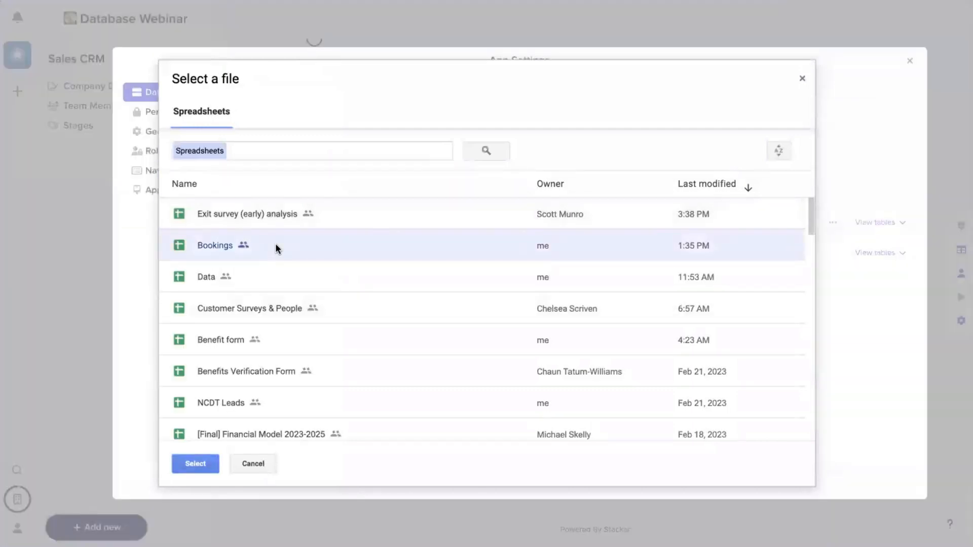
double_click(367, 248)
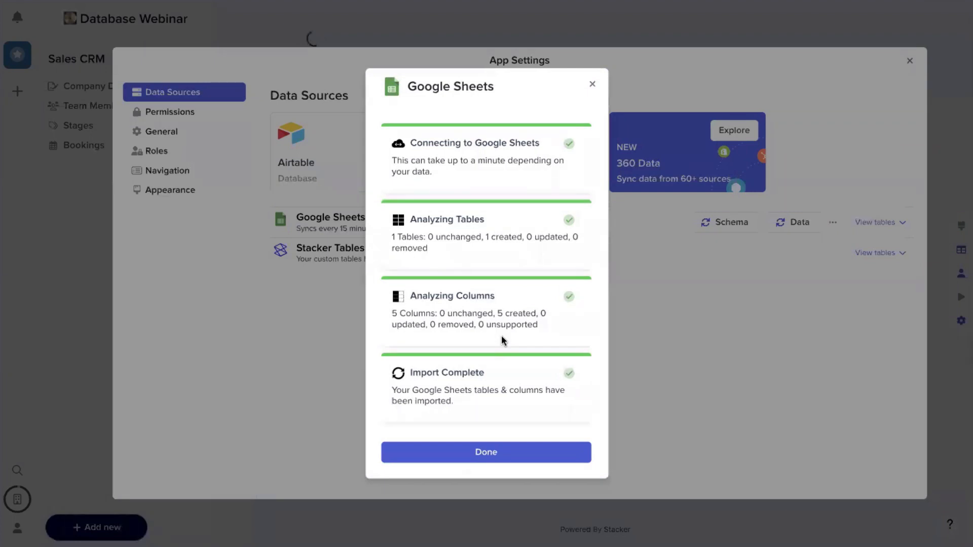
click(482, 462)
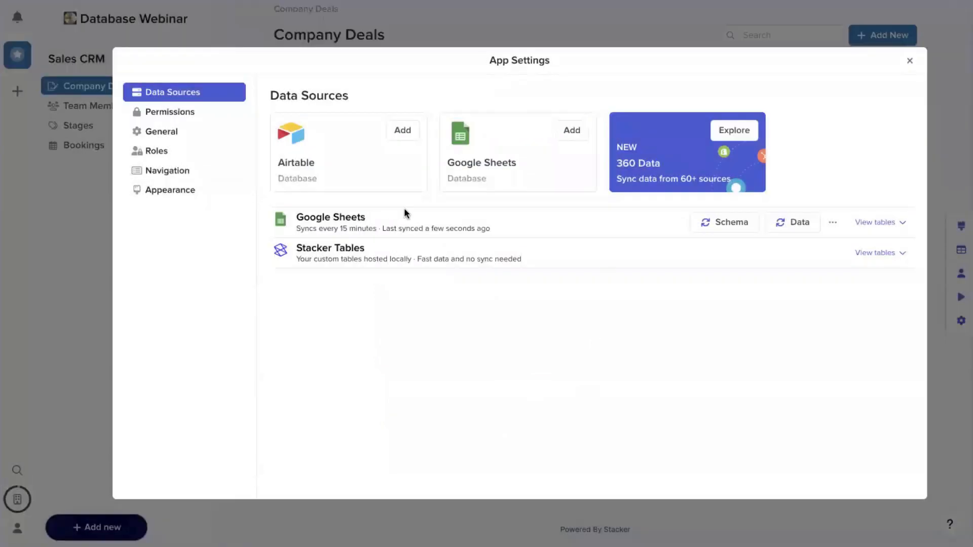
click(910, 60)
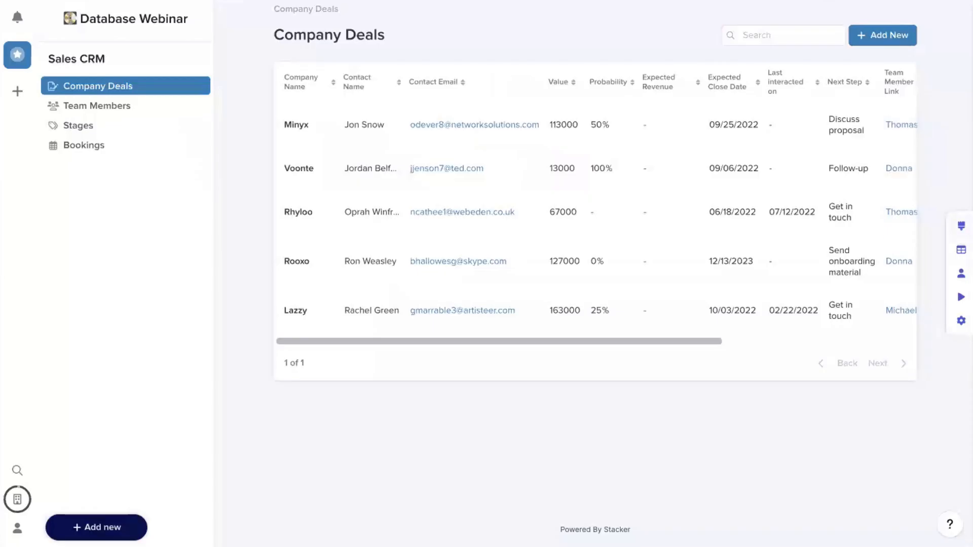
Step: Open the imported Google Sheets Bookings table in the data manager, dismiss the field-type tip and look through its records
click(962, 250)
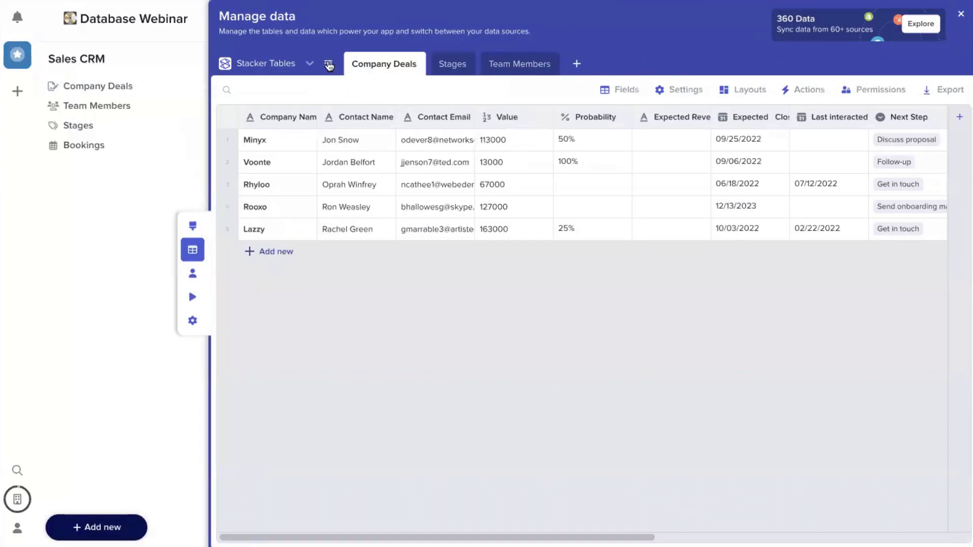
click(303, 63)
click(242, 90)
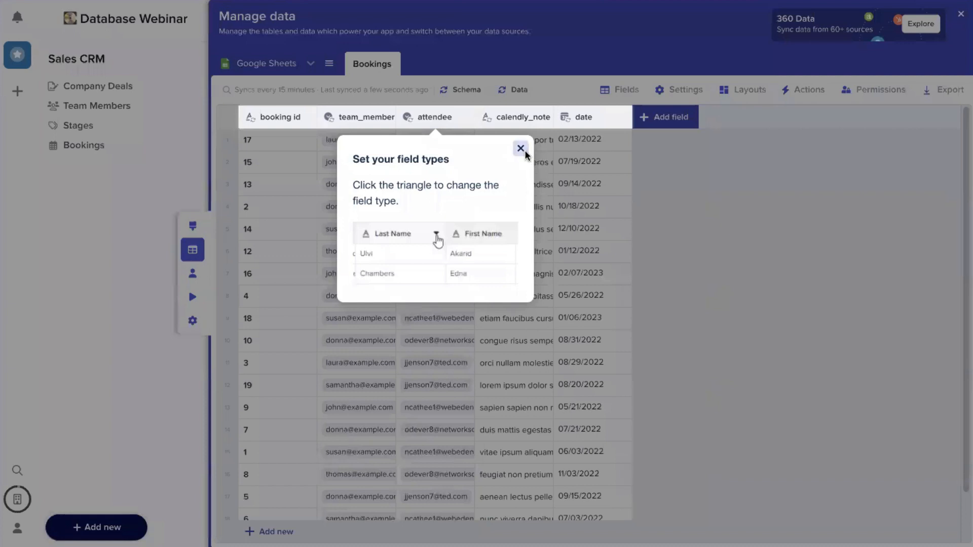
click(520, 148)
scroll(392, 249, down, 2)
Step: Switch to the Bookings spreadsheet in Google Sheets to examine its Stacker ID column, and return to the Stacker app
key(super+t)
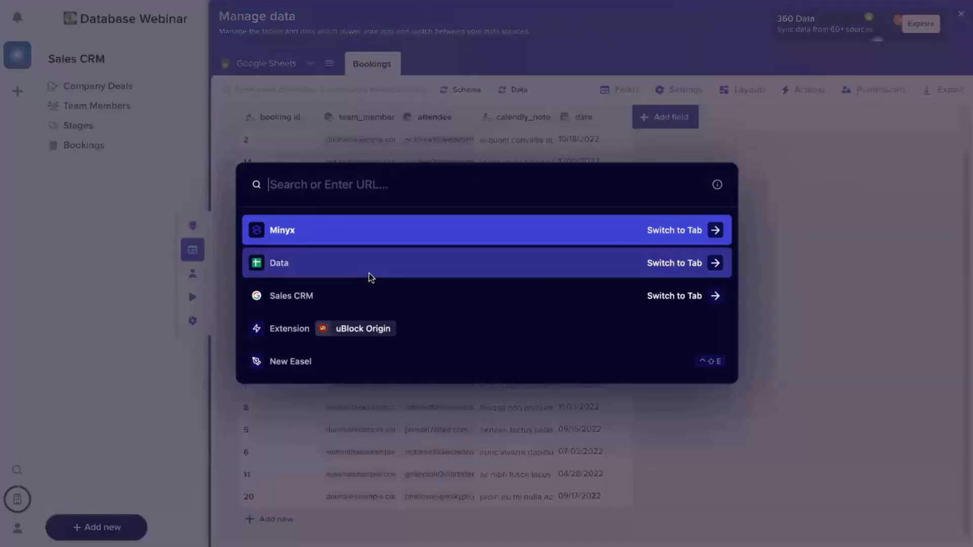
text(book)
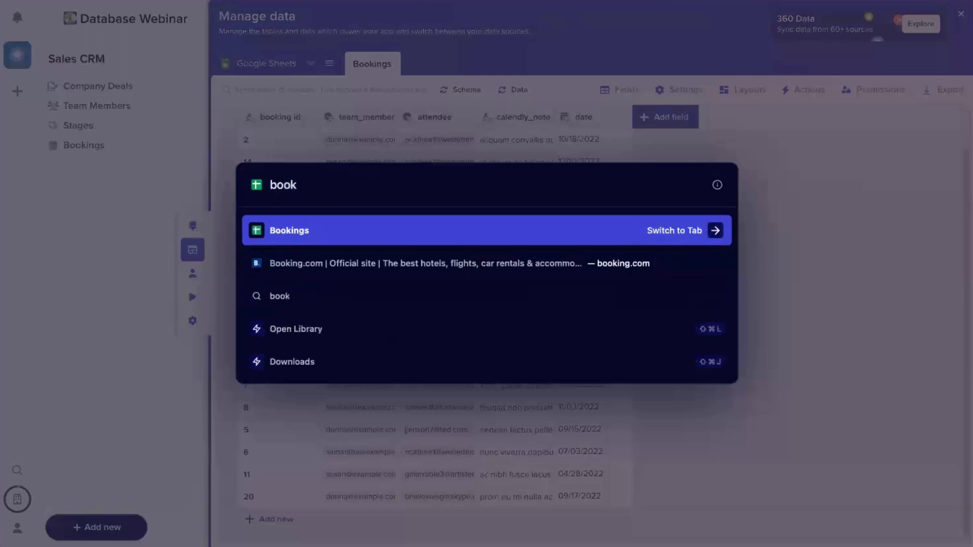
key(Return)
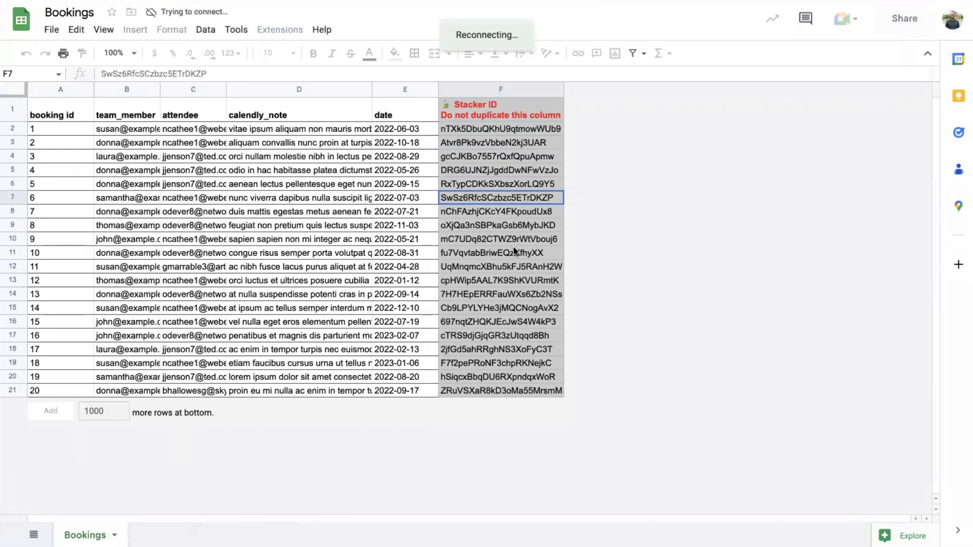
key(super+t)
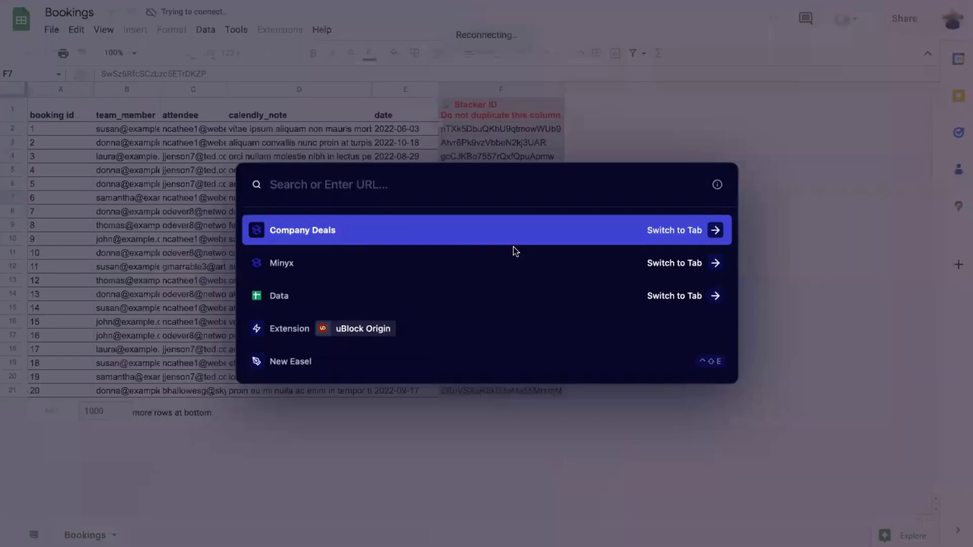
key(Return)
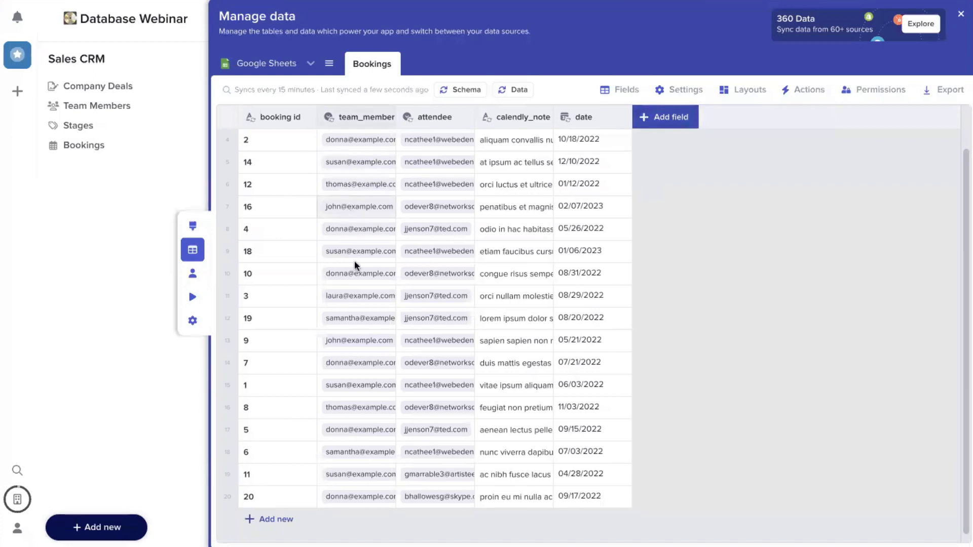
Step: Examine the team_member values in Bookings and open the data of the Team Members table for comparison
click(348, 142)
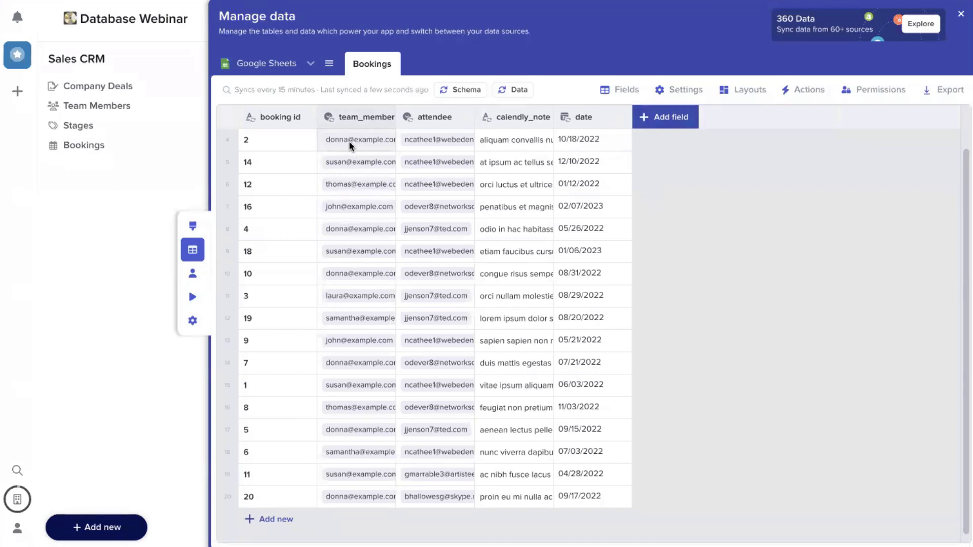
click(107, 105)
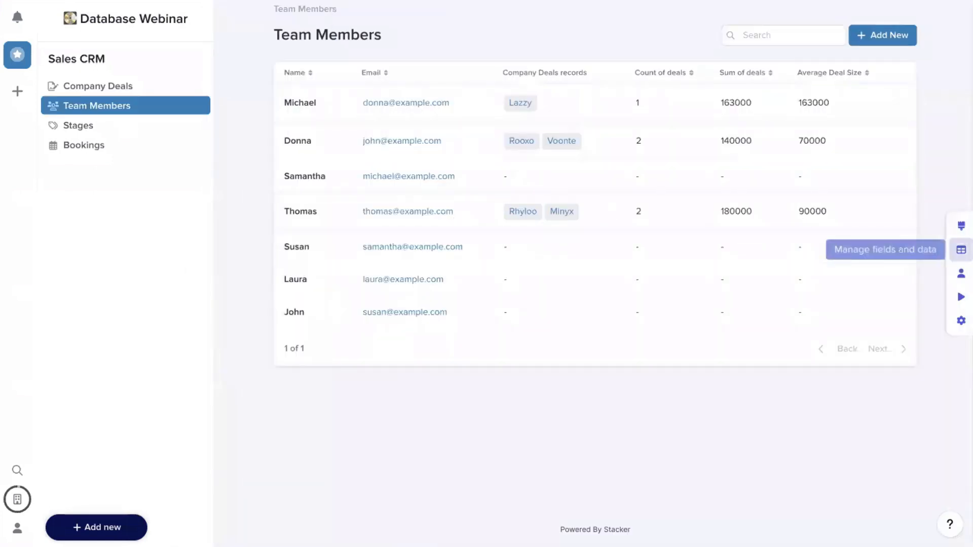
click(961, 251)
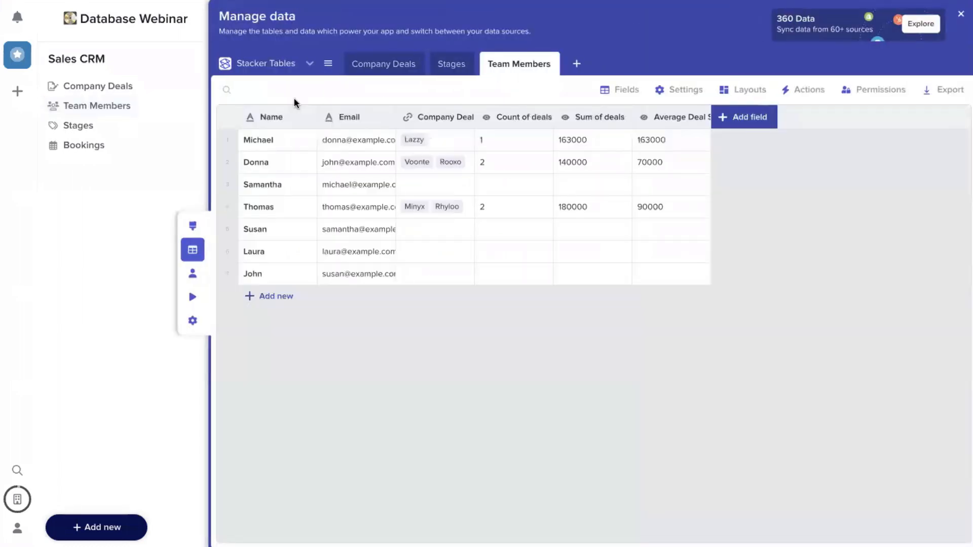
Step: Return to the Google Sheets Bookings table and start a "team member" Automatic link field pointing to the Team Members table
click(290, 66)
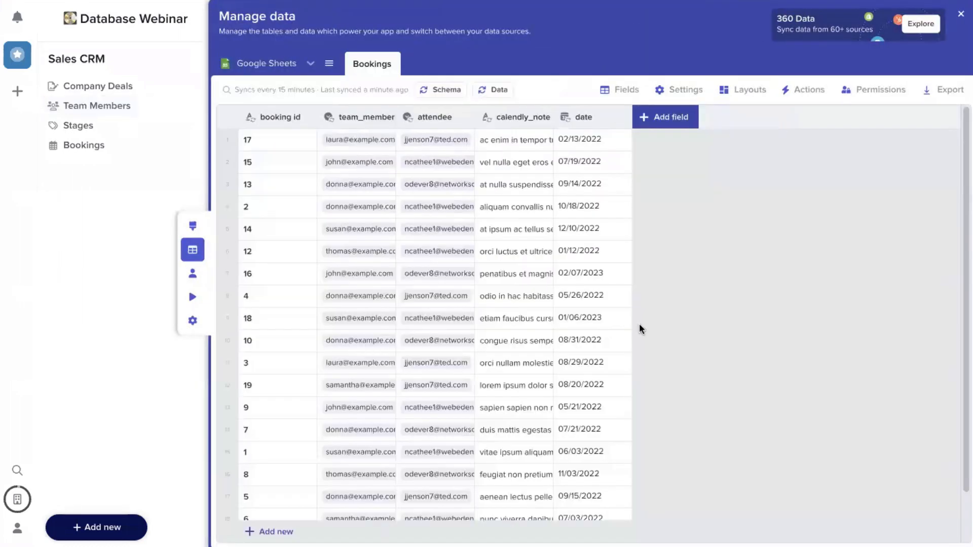
click(678, 119)
text(eam)
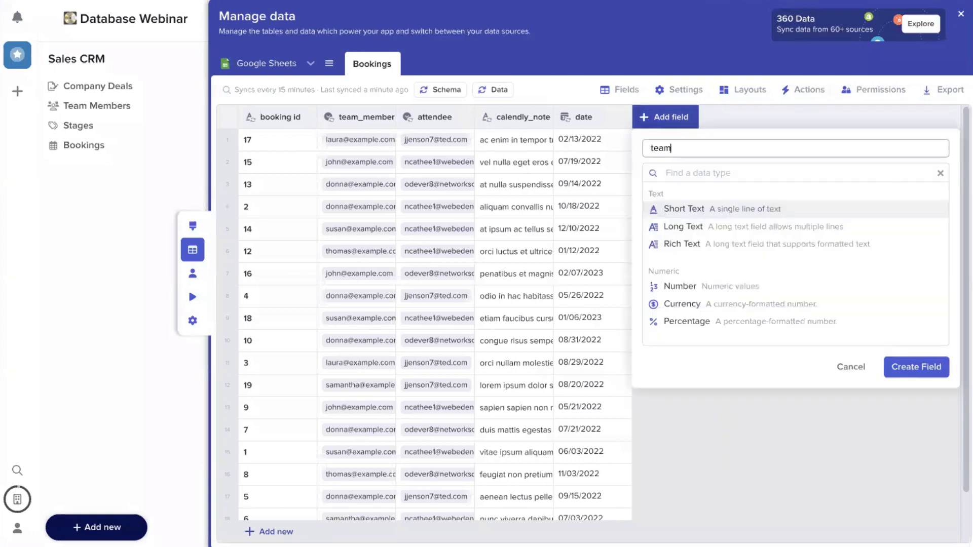
text( member)
key(Tab)
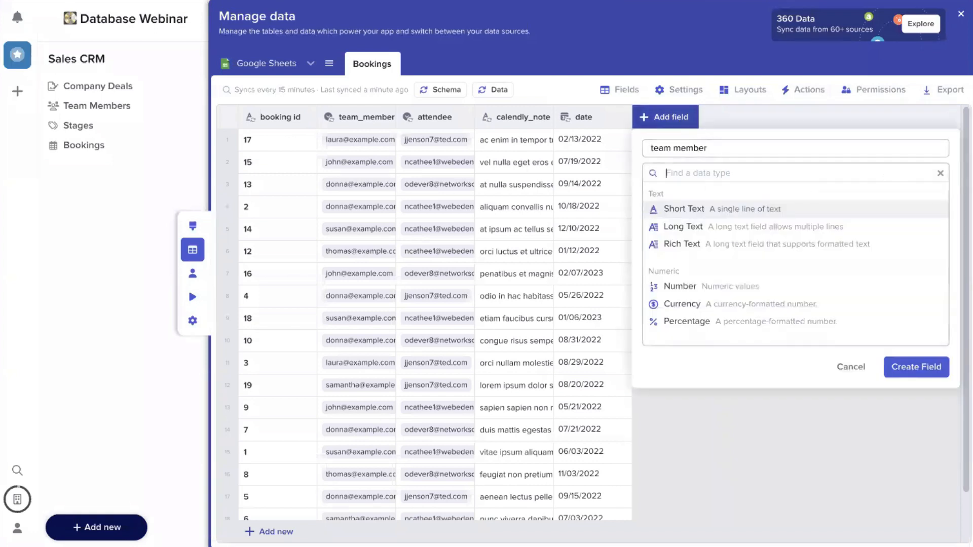
text(auto)
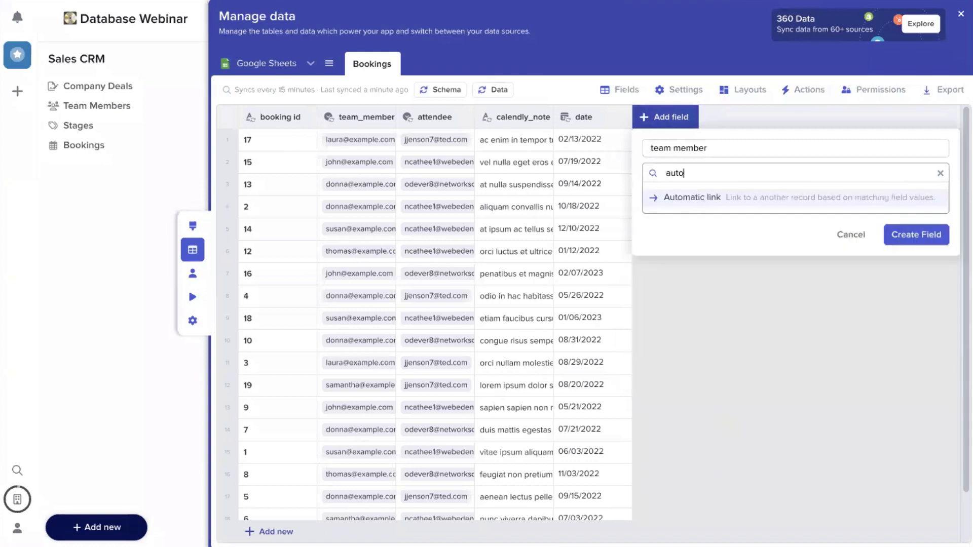
click(765, 196)
click(743, 232)
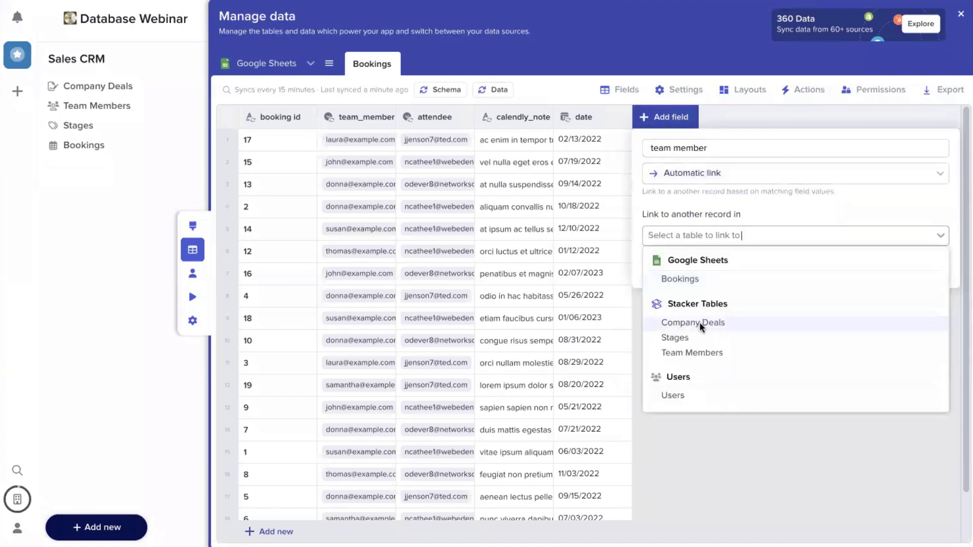
click(700, 352)
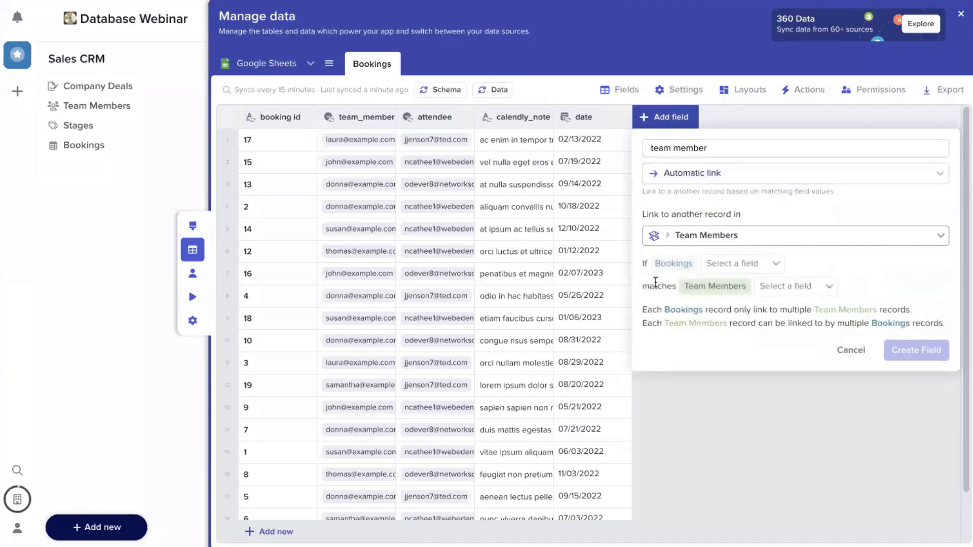
Step: Match Bookings team_member to Team Members Email, set the relationship type to One to many, and create the field
click(735, 263)
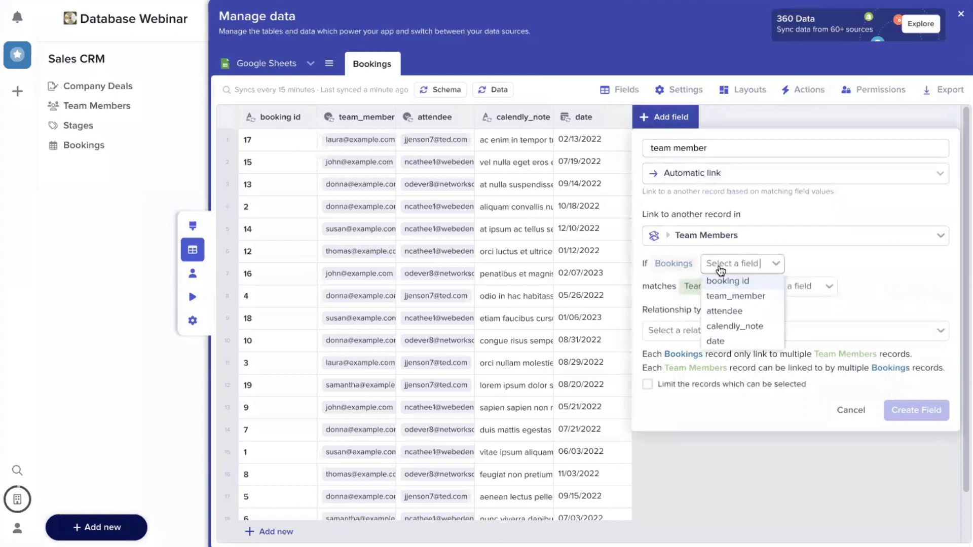
click(742, 296)
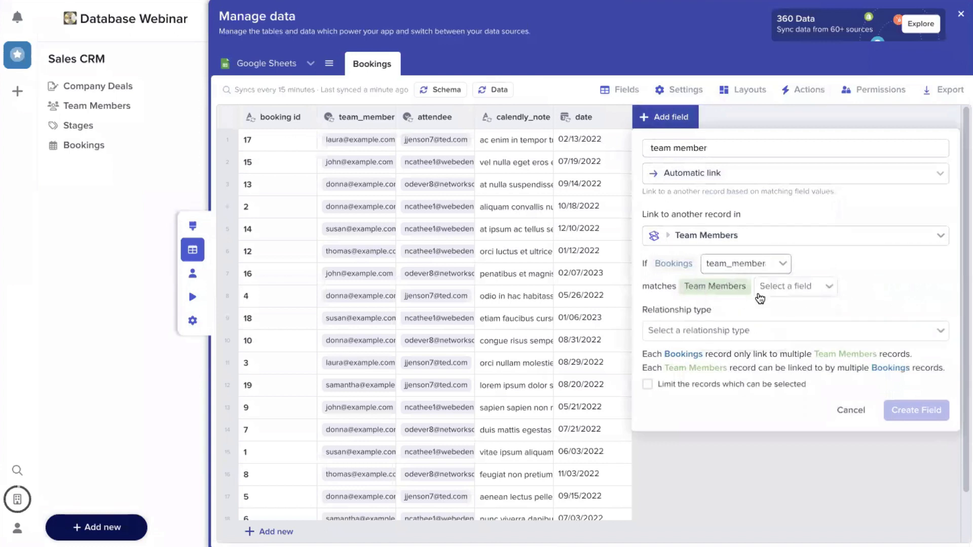
click(803, 286)
click(762, 316)
click(730, 332)
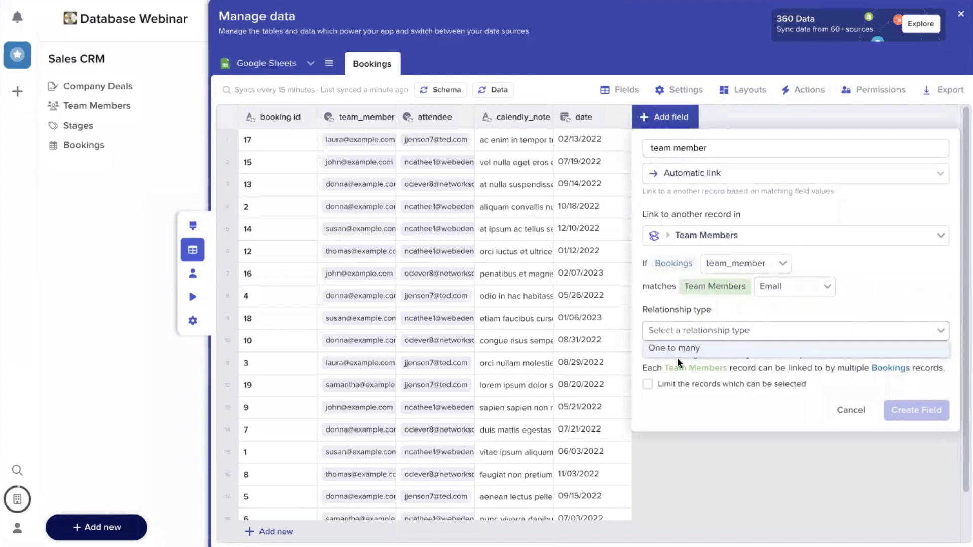
click(693, 350)
click(917, 410)
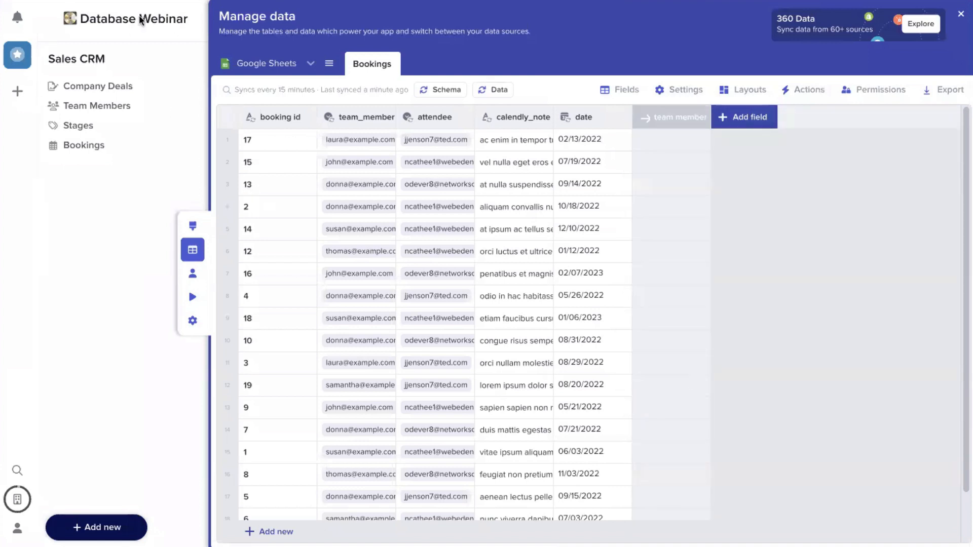
Step: Reload the Stacker app, open the Bookings page, and reopen its data to check the team member links
mouse_move(3, 46)
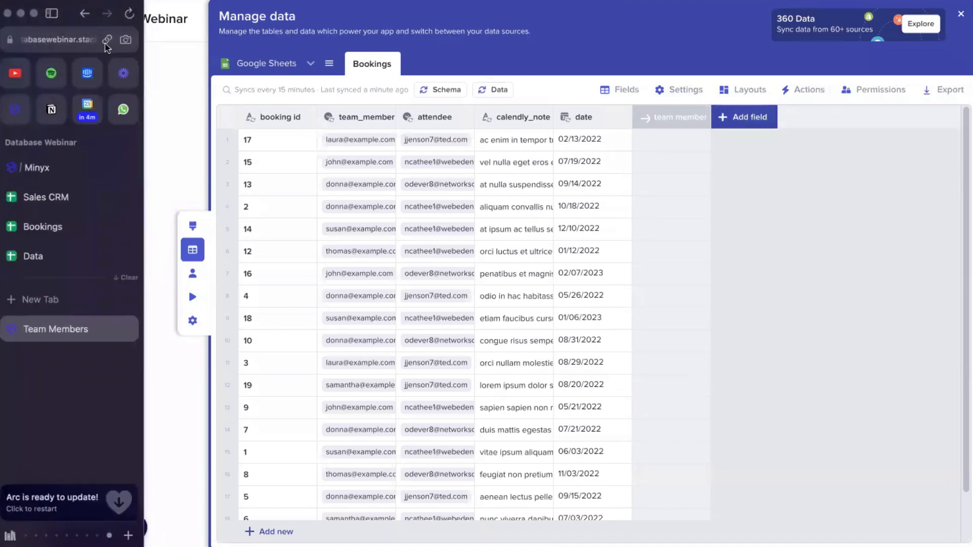
click(130, 14)
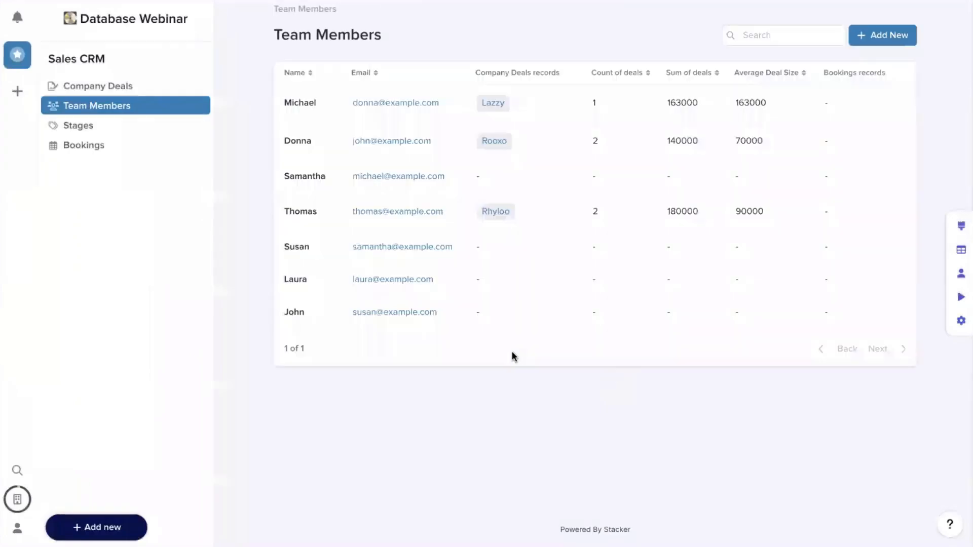
click(66, 147)
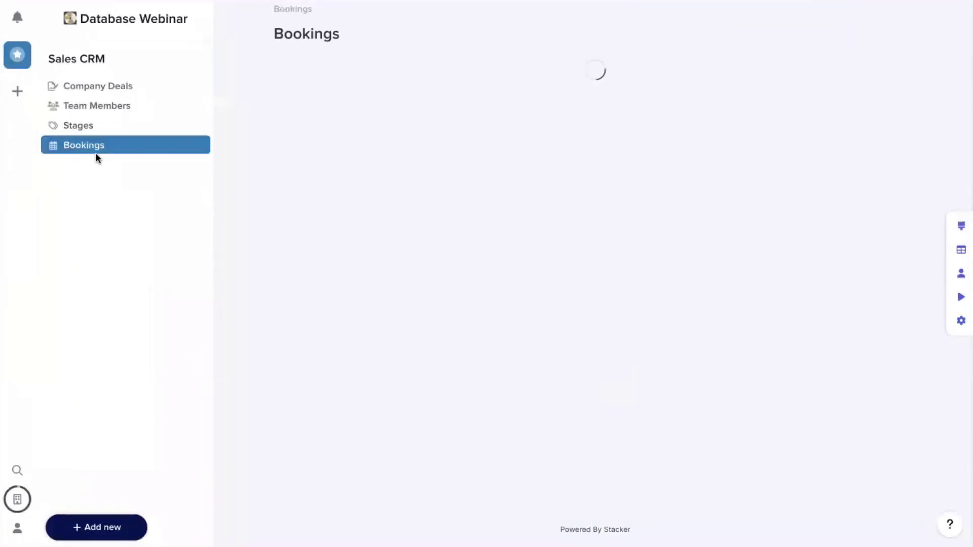
click(961, 250)
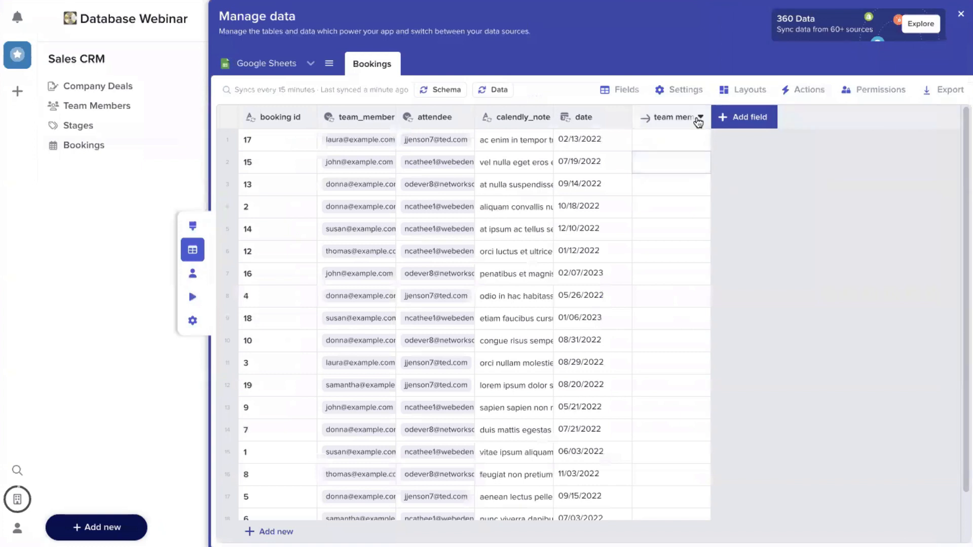
Step: Review the matching fields and relationship type of the team member link field, and close its settings without changes
click(659, 118)
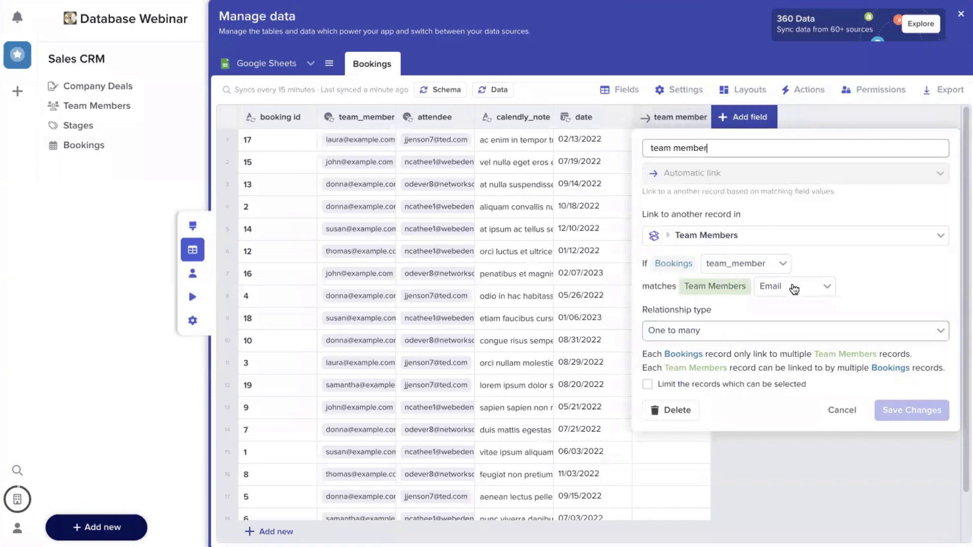
click(765, 265)
click(877, 278)
click(811, 286)
click(893, 273)
click(781, 339)
click(784, 351)
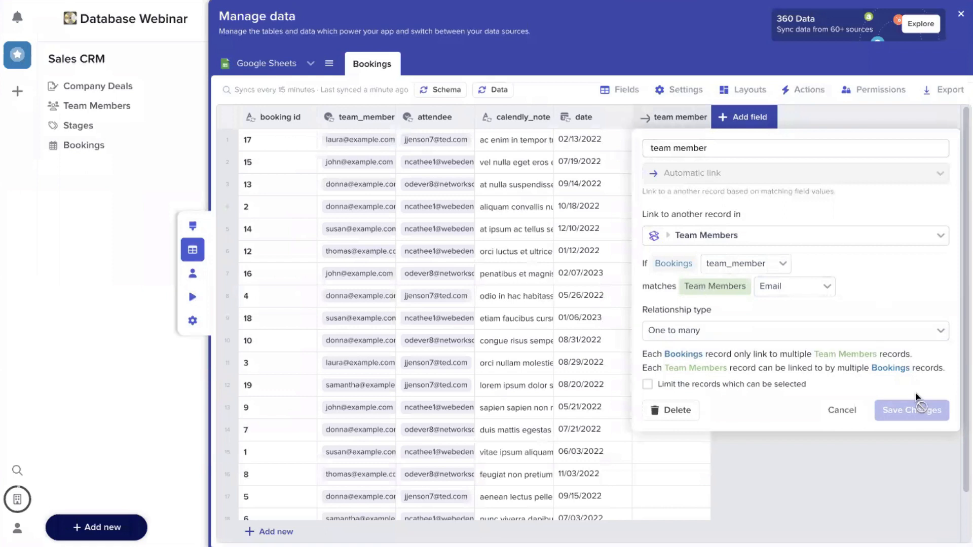
click(843, 411)
Step: Start a Bookings field named "attendee" as an Automatic link to the Company Deals table
click(743, 117)
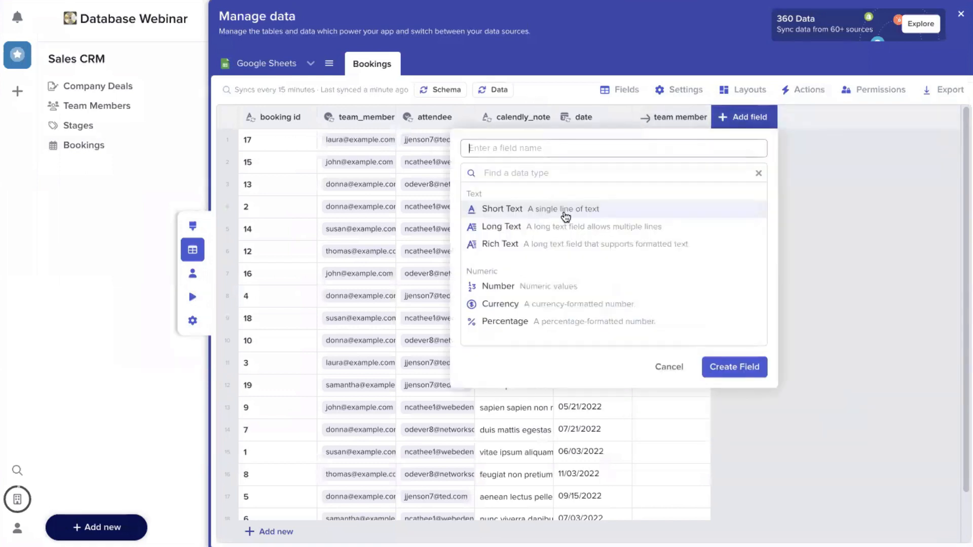
text(attendee)
click(647, 179)
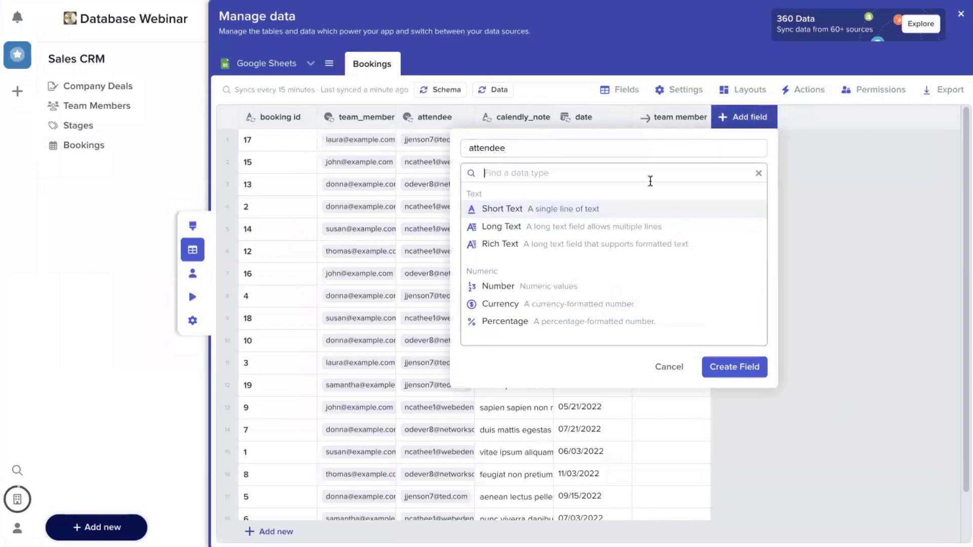
text(auto)
click(645, 195)
click(571, 239)
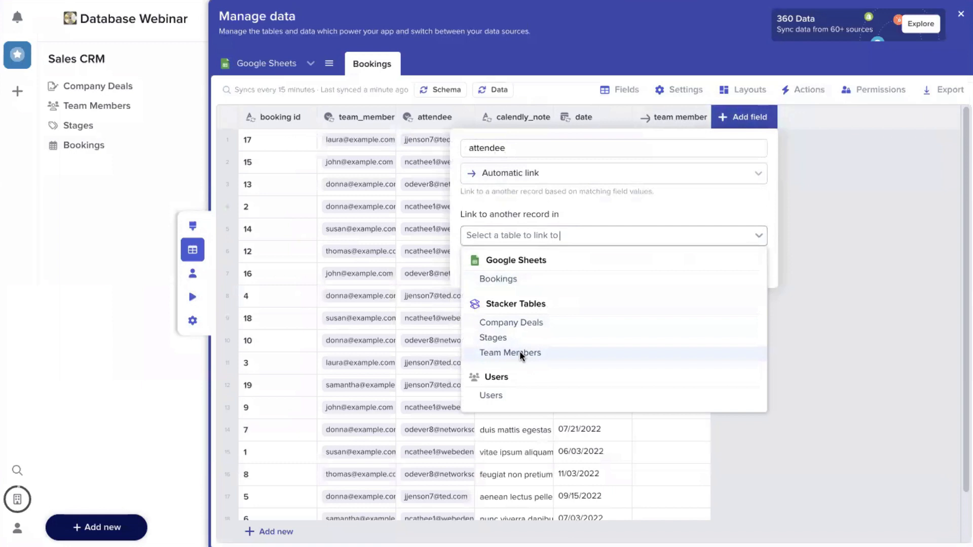
click(512, 325)
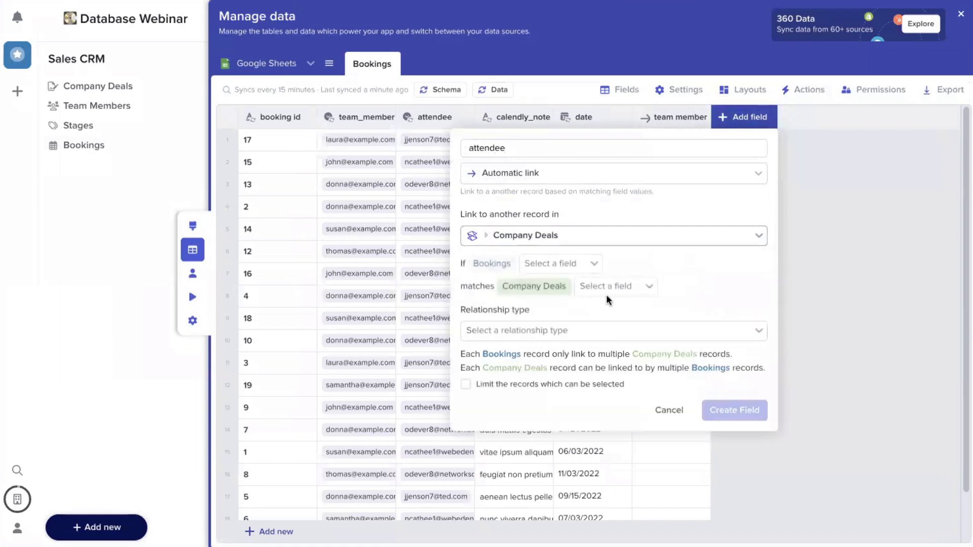
Step: Match Bookings attendee to Company Deals Contact Email, set the relationship type to One to many, and create the field
click(570, 264)
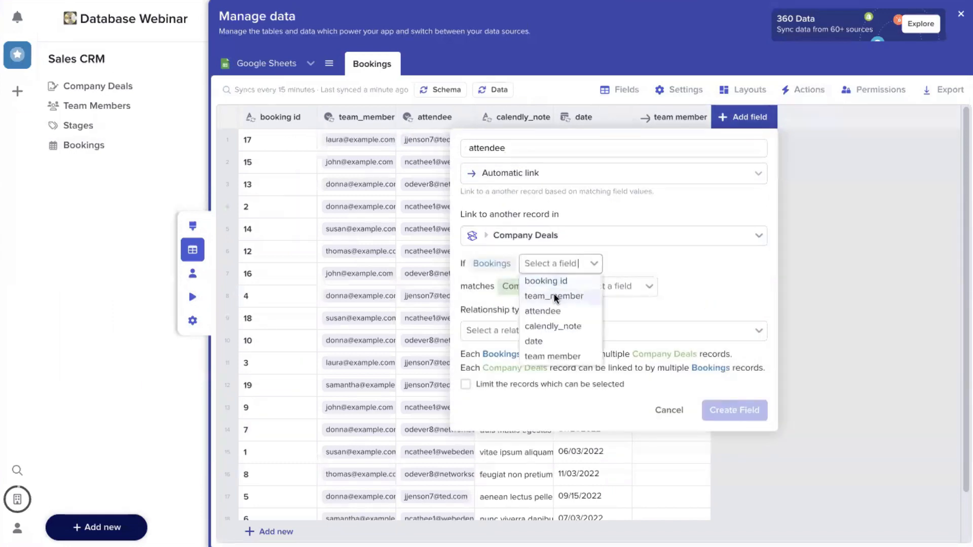
click(552, 311)
click(600, 287)
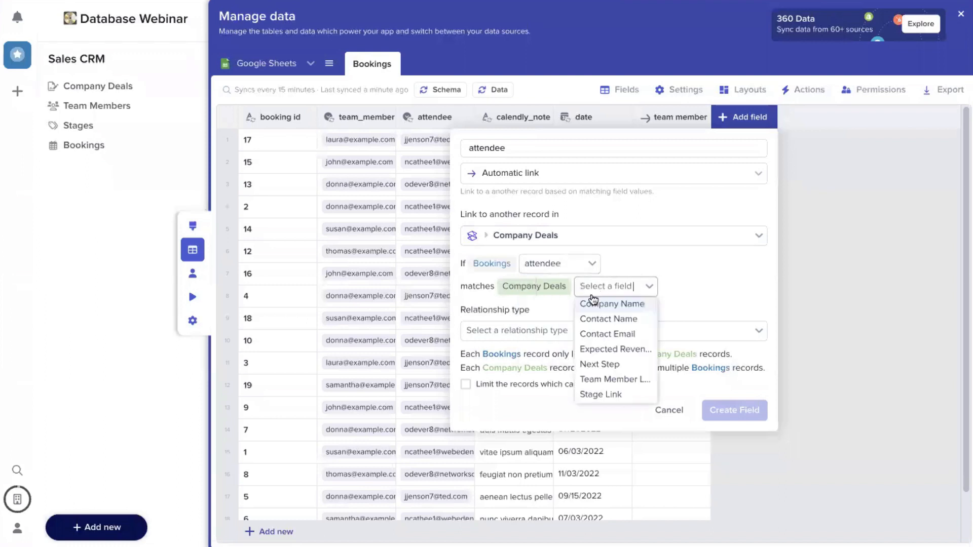
click(611, 332)
click(658, 330)
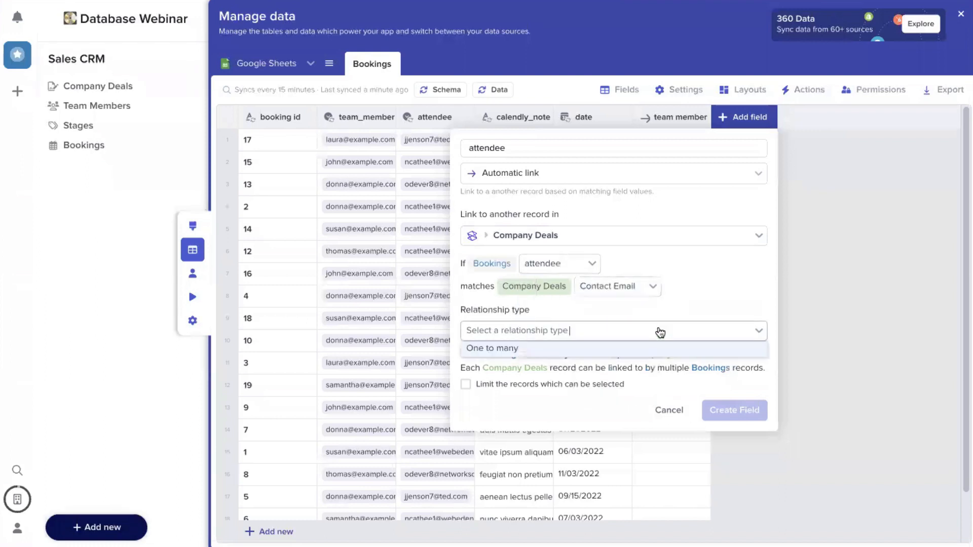
click(617, 349)
click(738, 413)
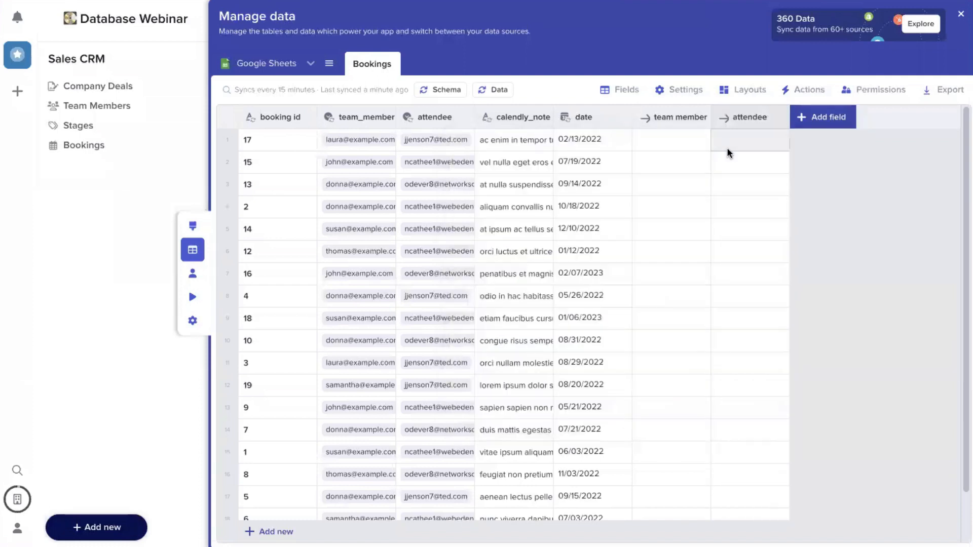
Step: Inspect the new attendee link cells, look at the Team Members data in Stacker Tables, and return to Bookings
double_click(735, 202)
click(862, 184)
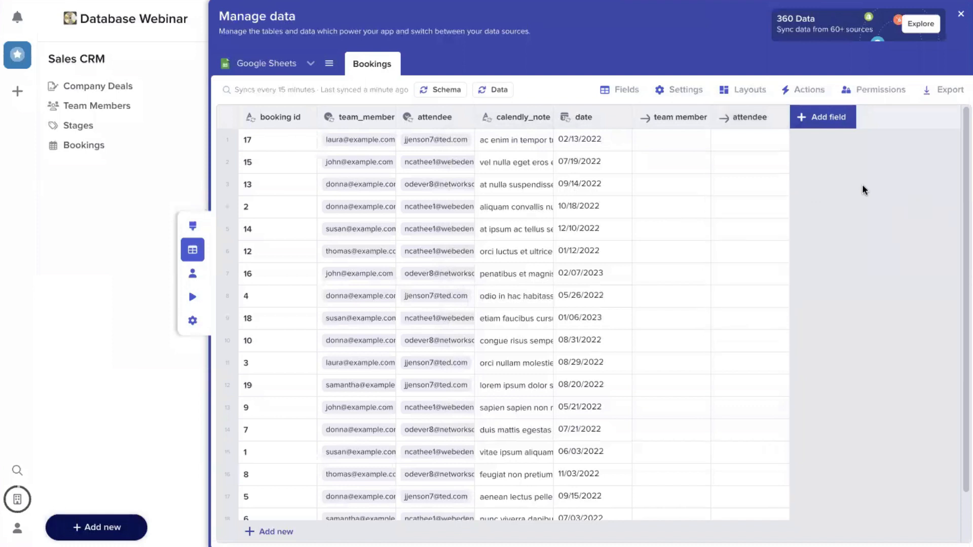
click(310, 63)
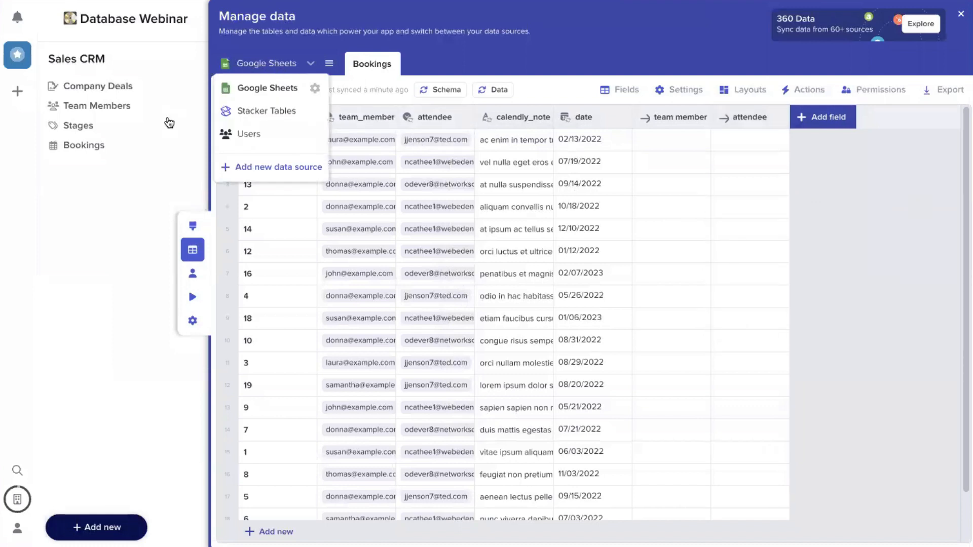
click(238, 108)
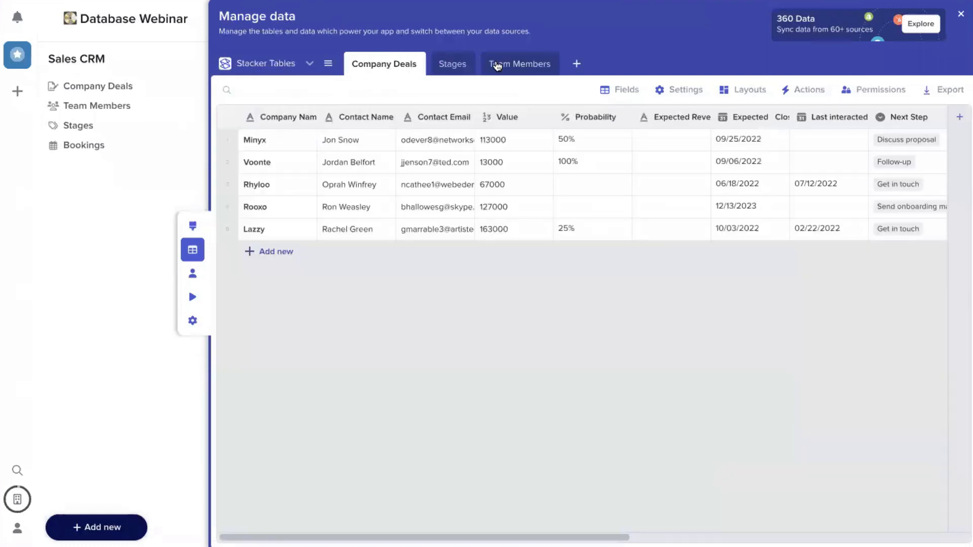
click(495, 63)
click(310, 63)
click(264, 86)
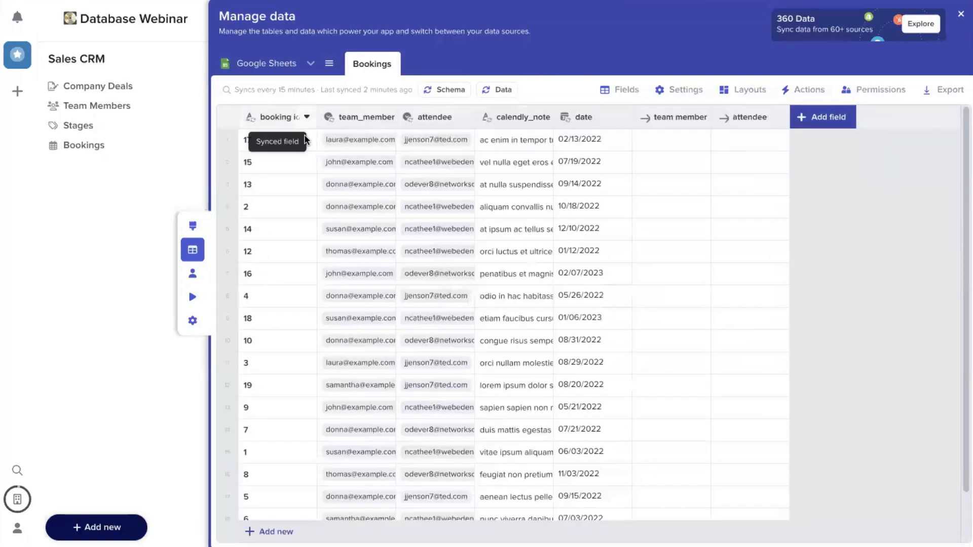
Step: Delete the team member and attendee Automatic link fields from the Bookings table
click(698, 121)
click(668, 409)
click(549, 344)
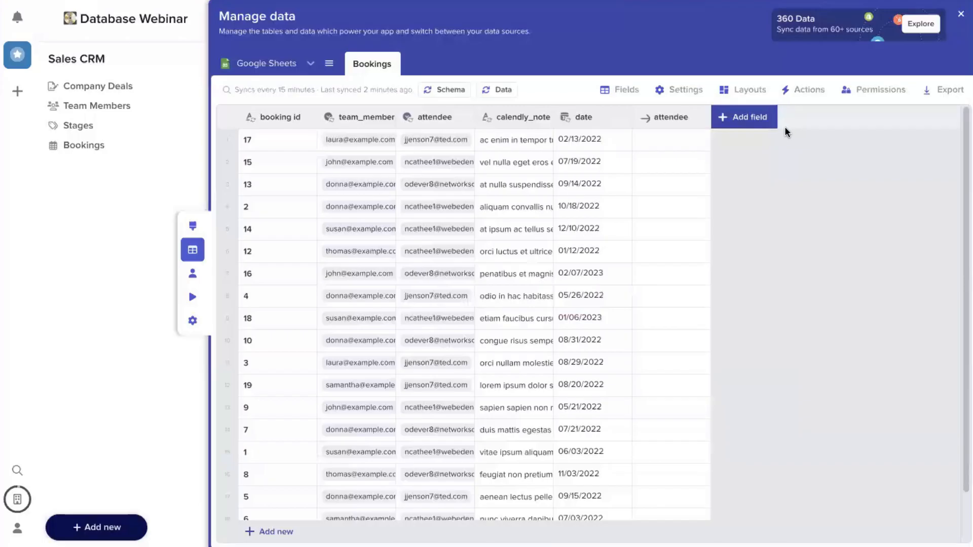
click(697, 122)
click(680, 416)
click(435, 336)
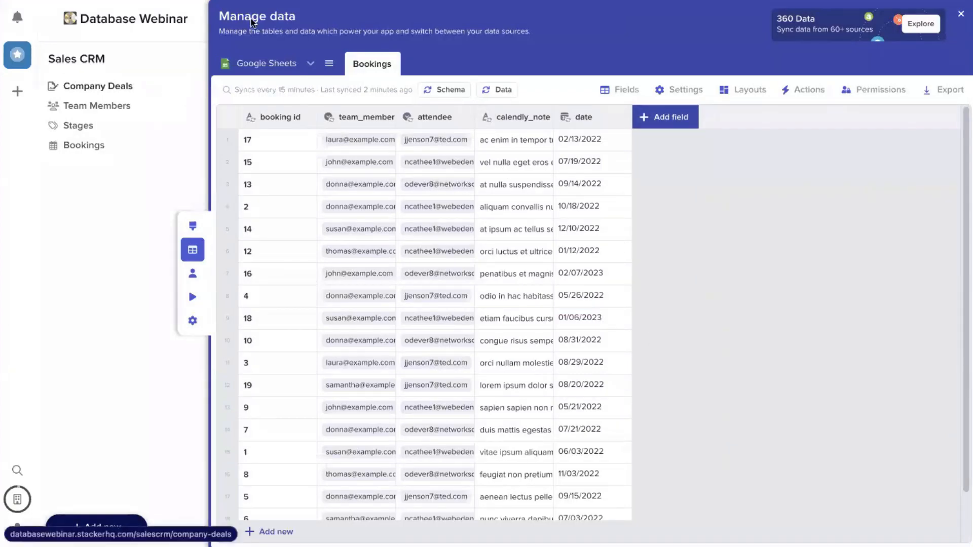
Step: In the Stacker Tables' Team Members table, start a field named "bookings" as an Automatic link to the Google Sheets Bookings table
click(254, 63)
click(254, 110)
scroll(847, 153, right, 10)
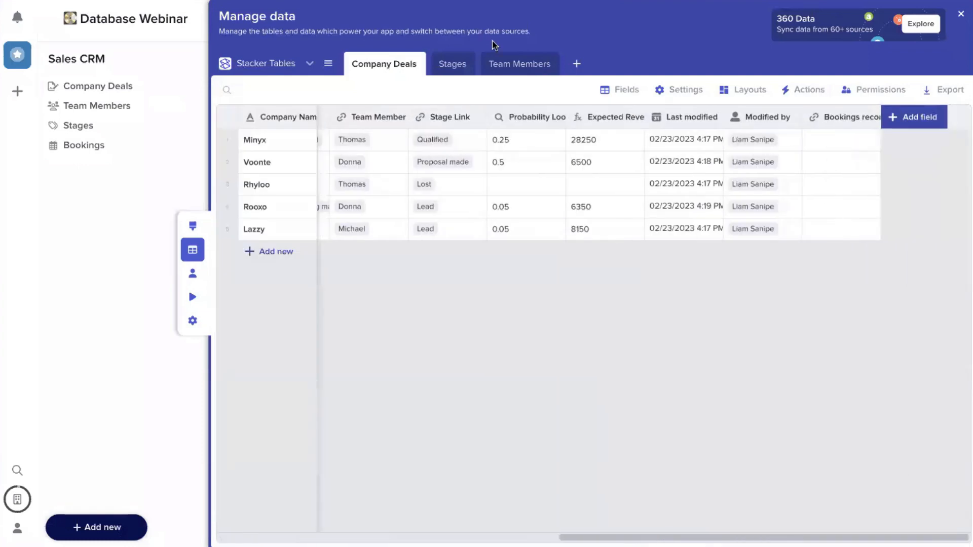
click(515, 65)
click(817, 117)
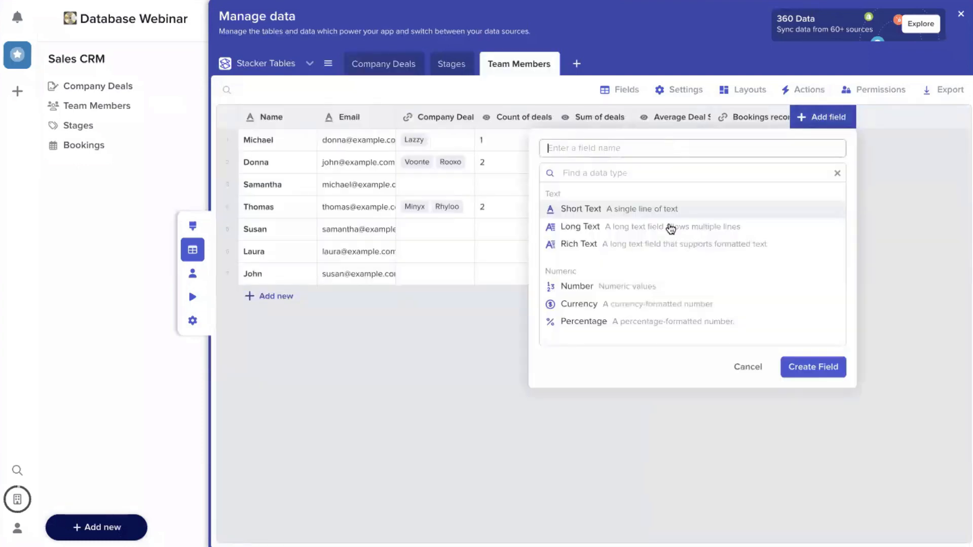
text(bookings)
click(603, 177)
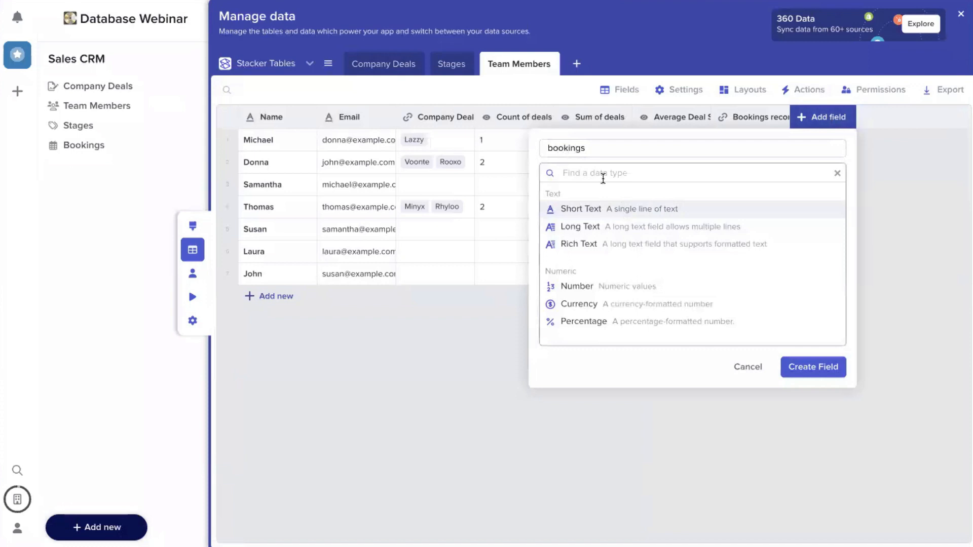
text(aut)
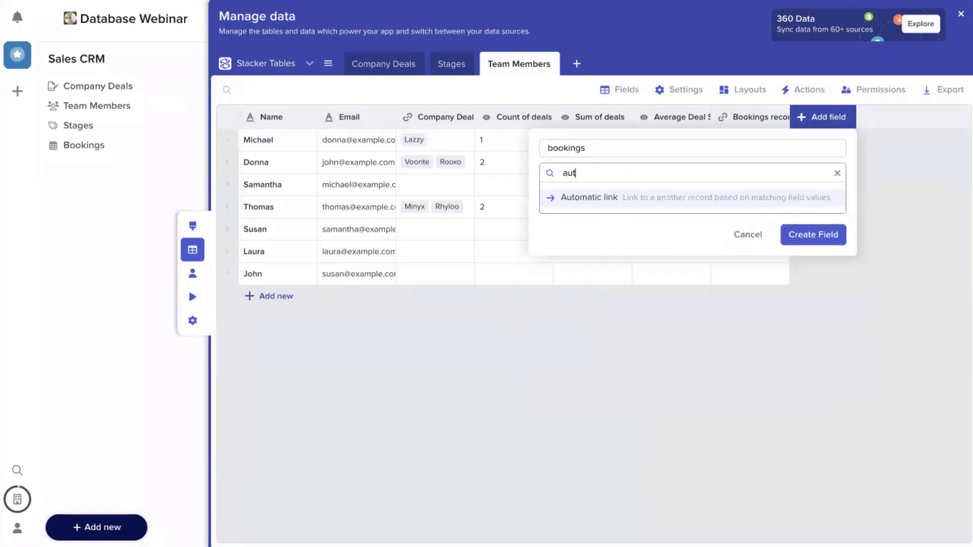
click(563, 199)
click(667, 238)
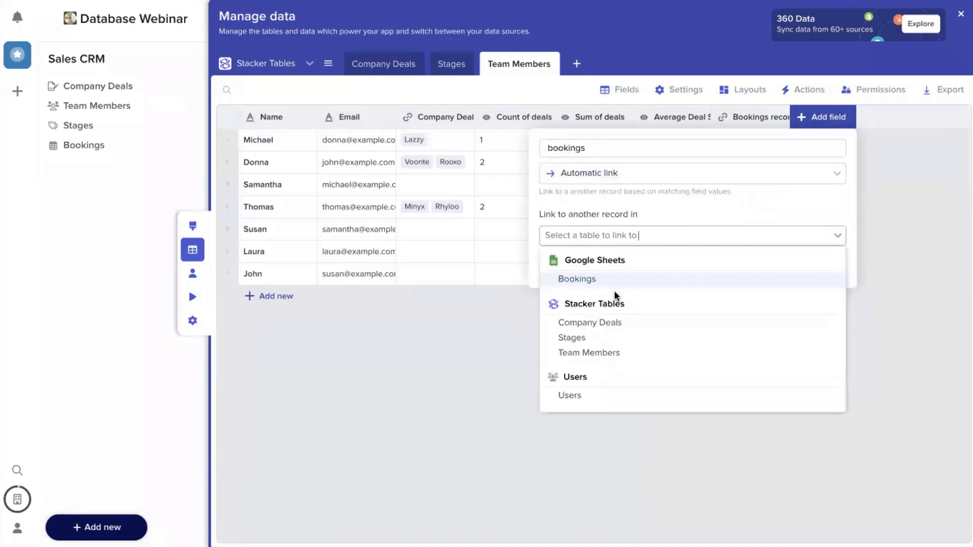
click(601, 278)
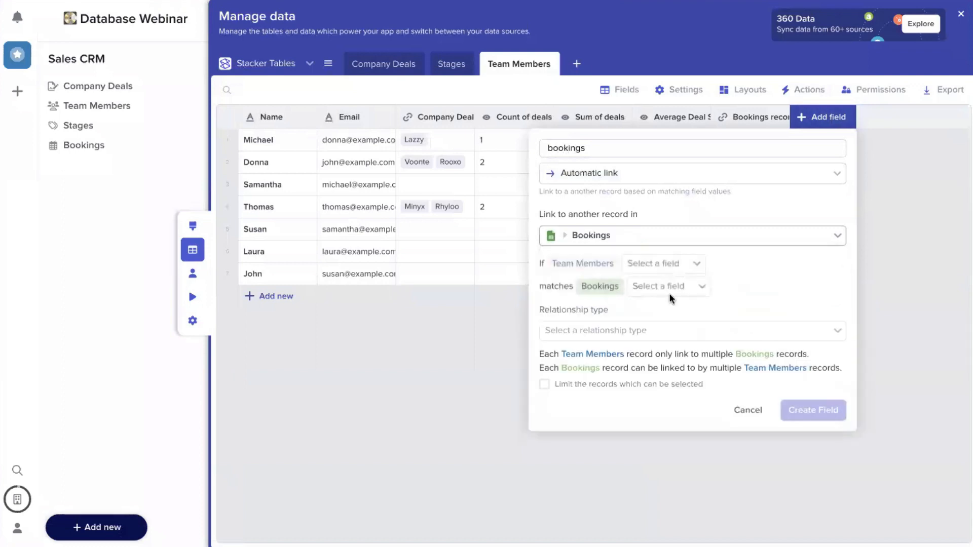
Step: Match Team Members Email to Bookings team_member, set the relationship type to One to many, and create the field
click(654, 268)
click(646, 297)
click(659, 289)
click(654, 319)
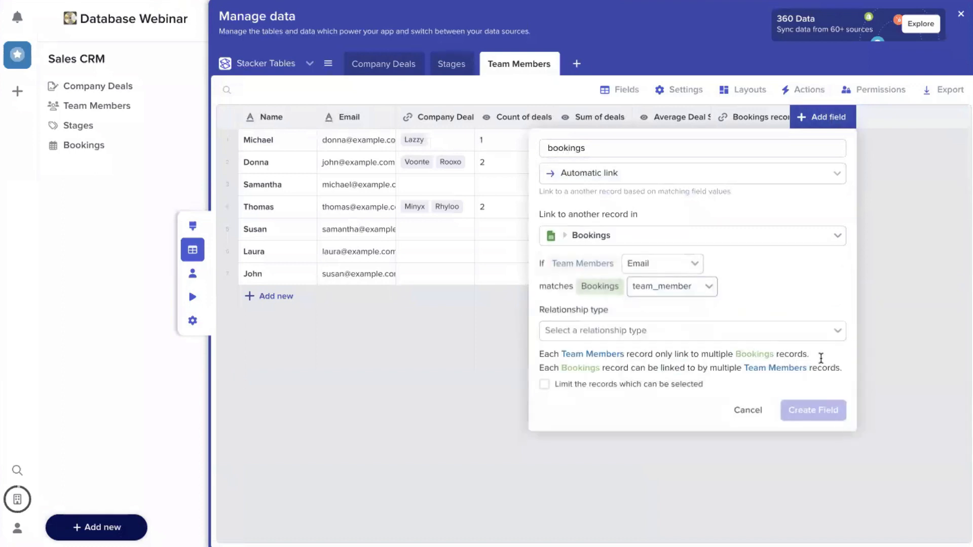
click(736, 330)
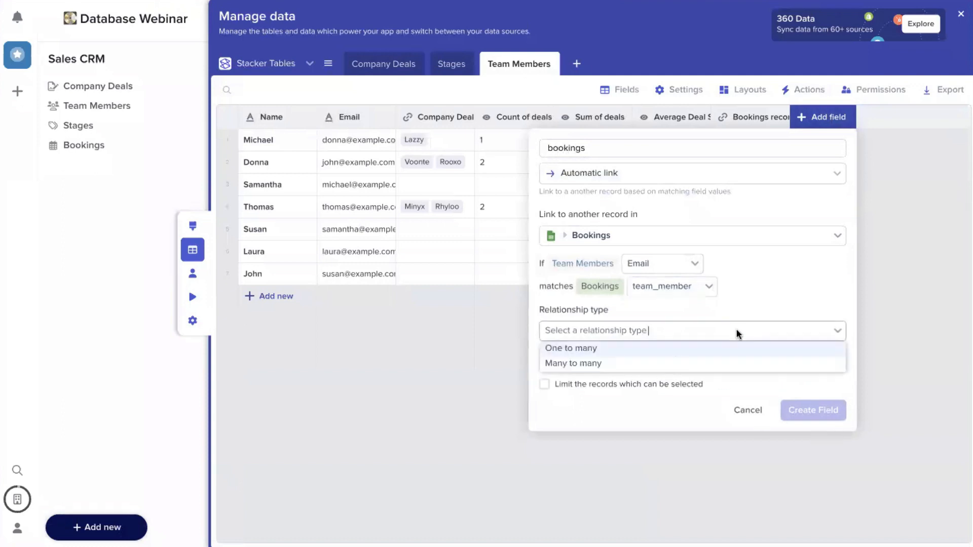
click(673, 348)
click(834, 413)
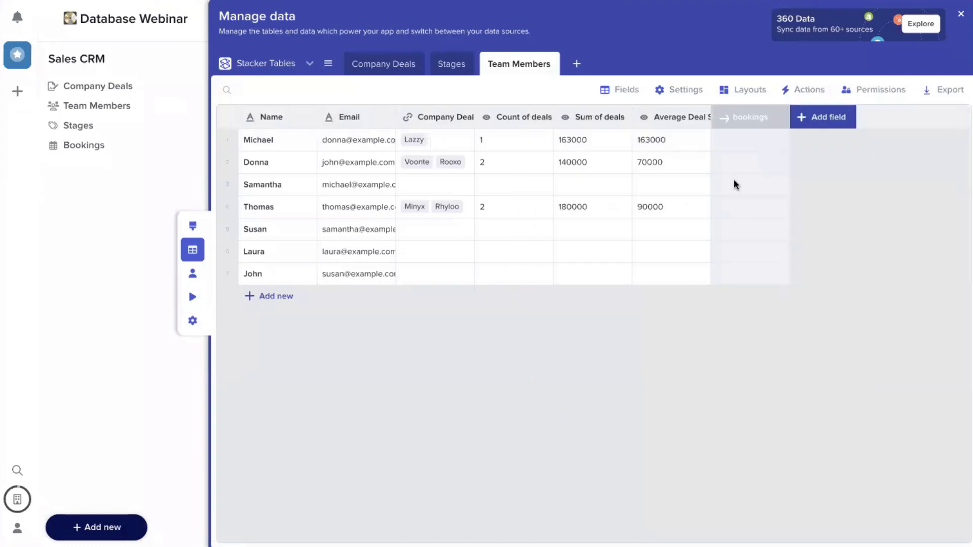
Step: Examine the bookings link cells in Team Members and the reverse link in Google Sheets Bookings, then view the Company Deals table
double_click(746, 170)
click(882, 260)
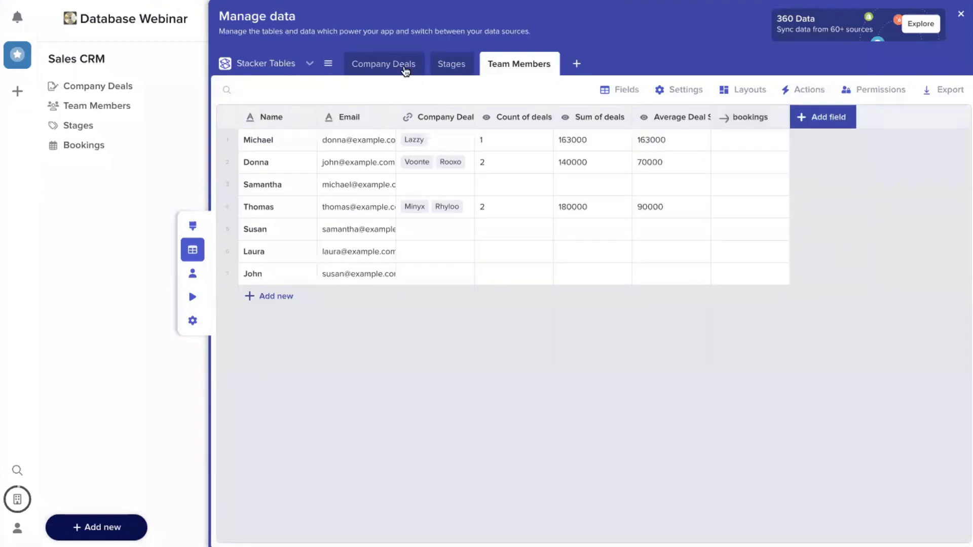
click(308, 64)
click(251, 91)
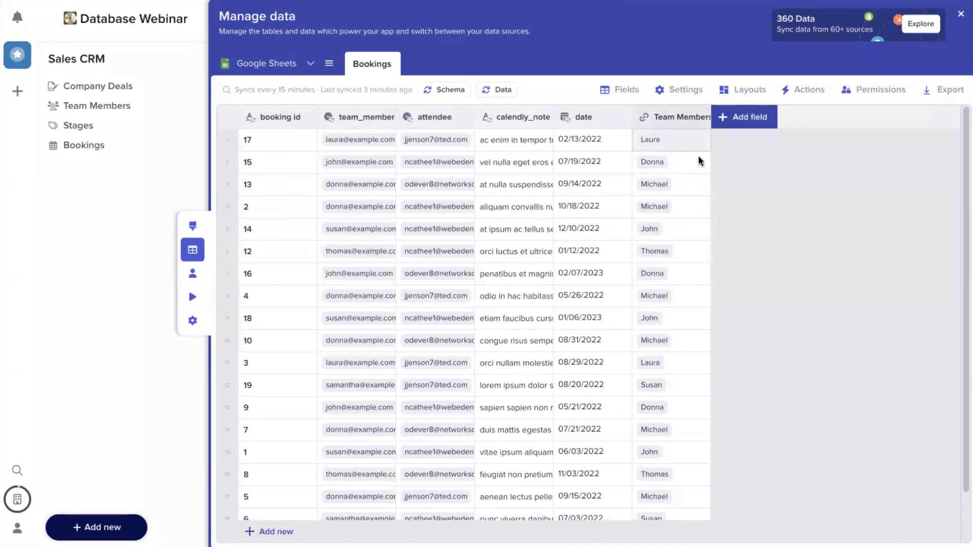
click(281, 65)
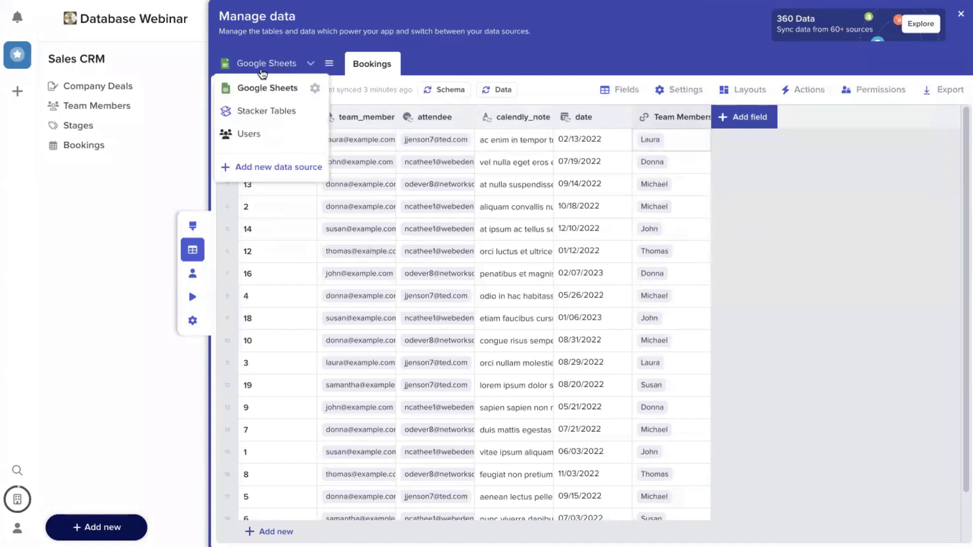
click(260, 111)
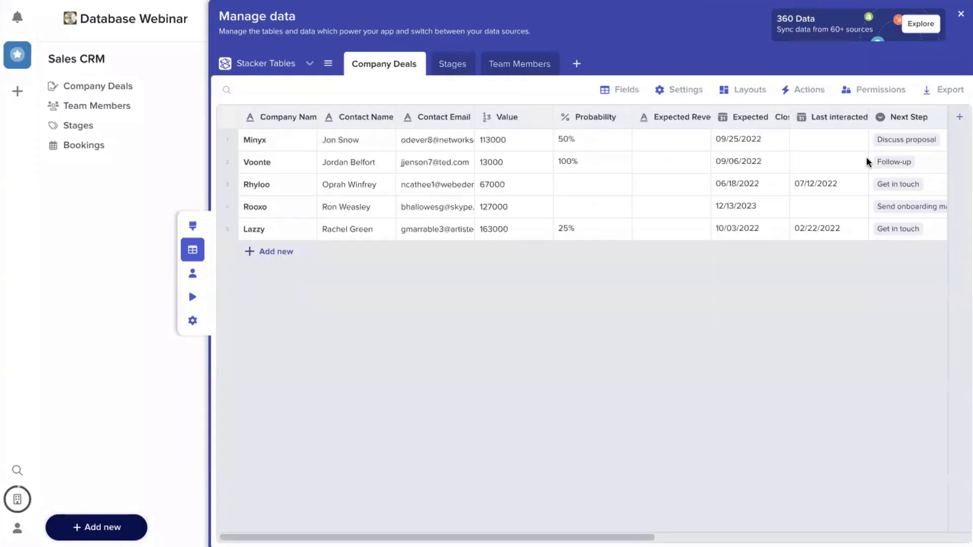
scroll(735, 132, right, 2)
click(516, 63)
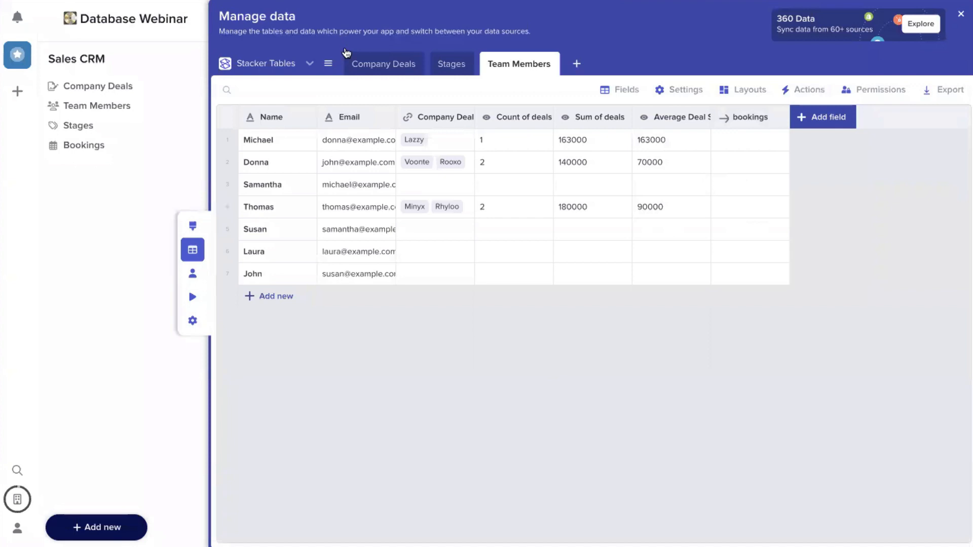
click(360, 70)
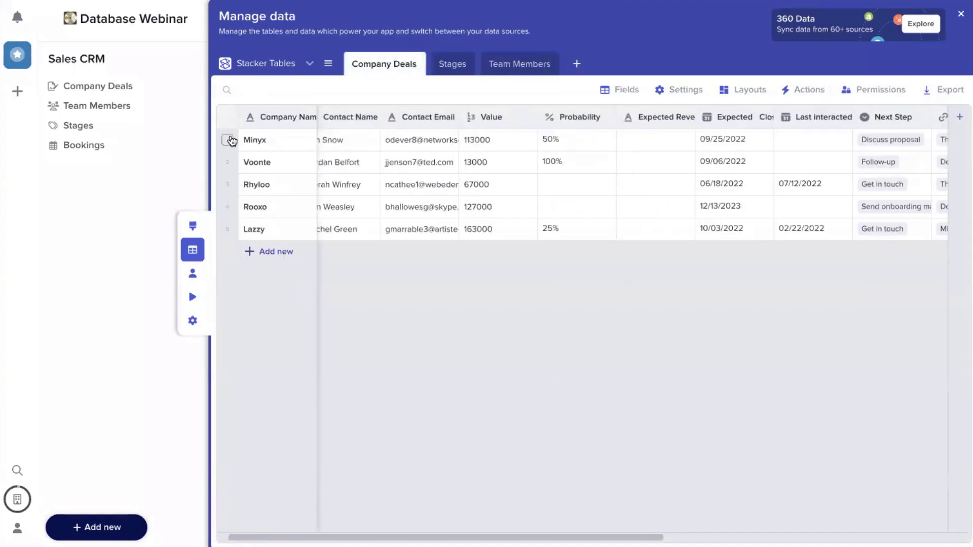